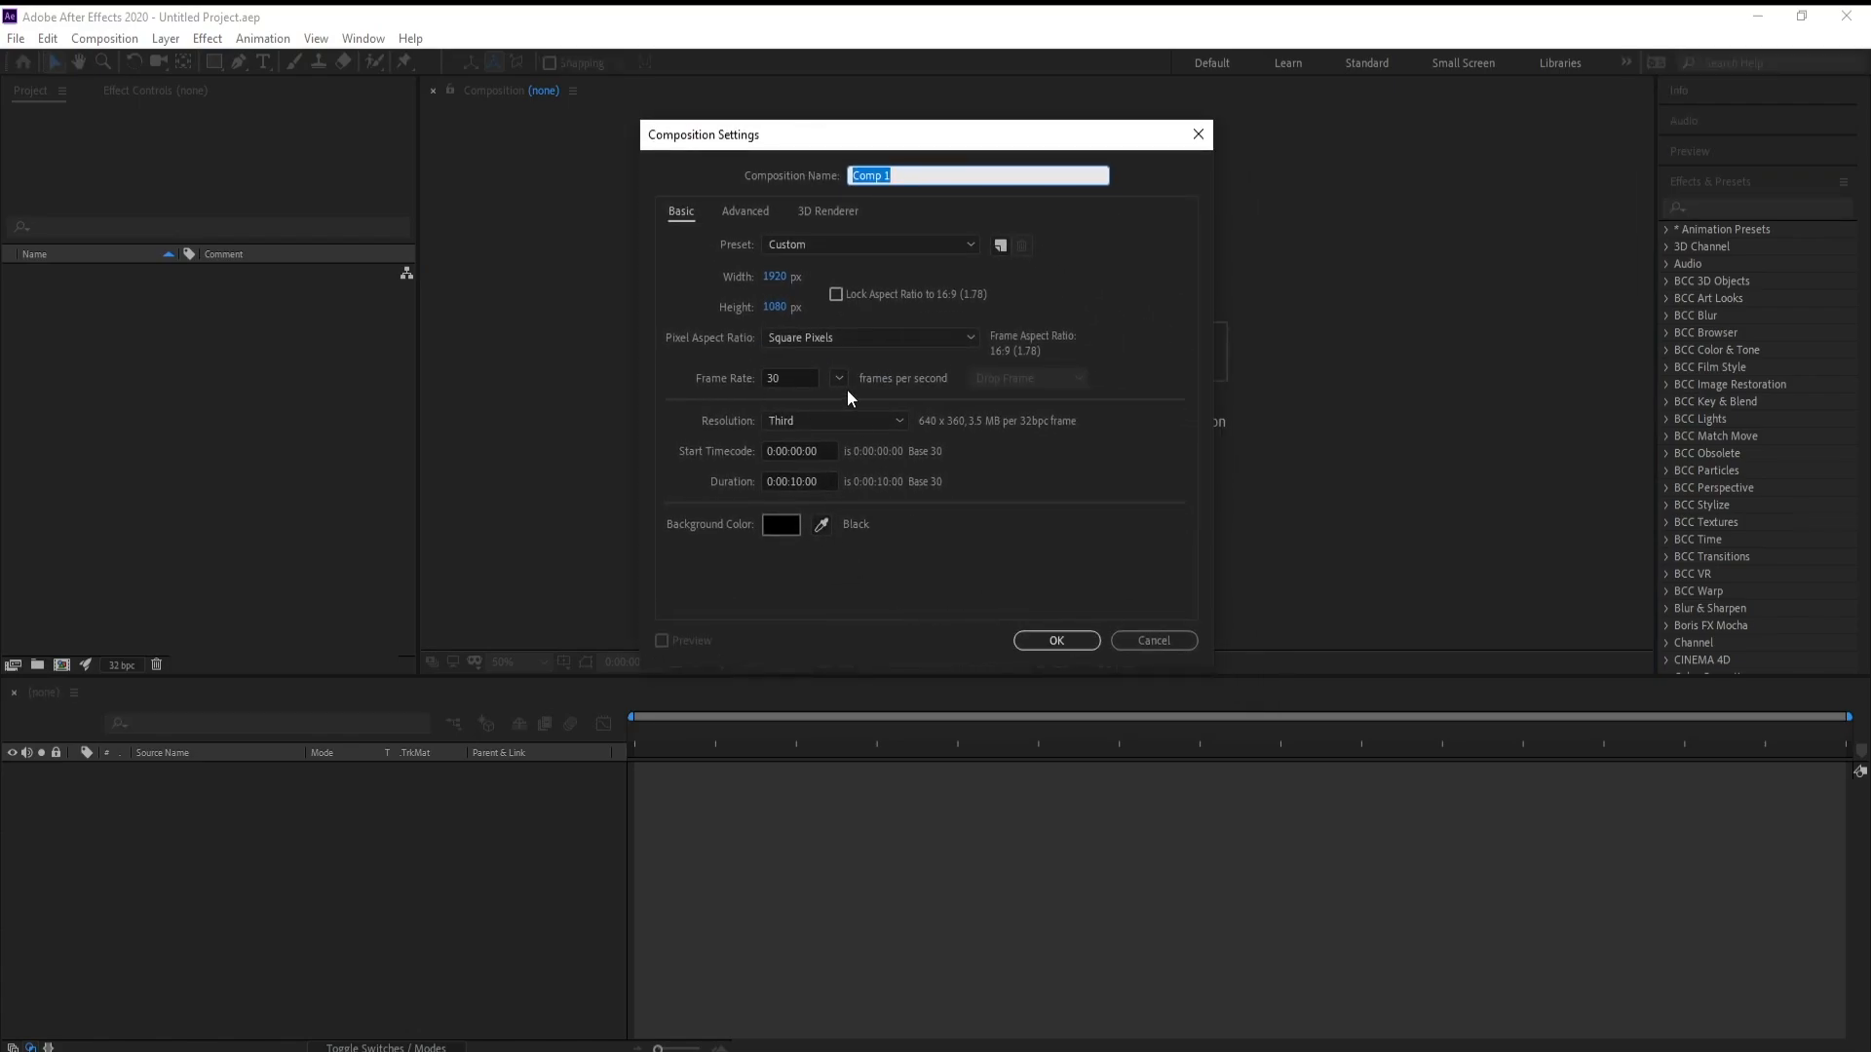
Create the new 1920 × 1080 composition at 30 fps with its resolution set to Full
{"action": "left_click", "coordinate": [845, 420]}
{"action": "left_click", "coordinate": [846, 443]}
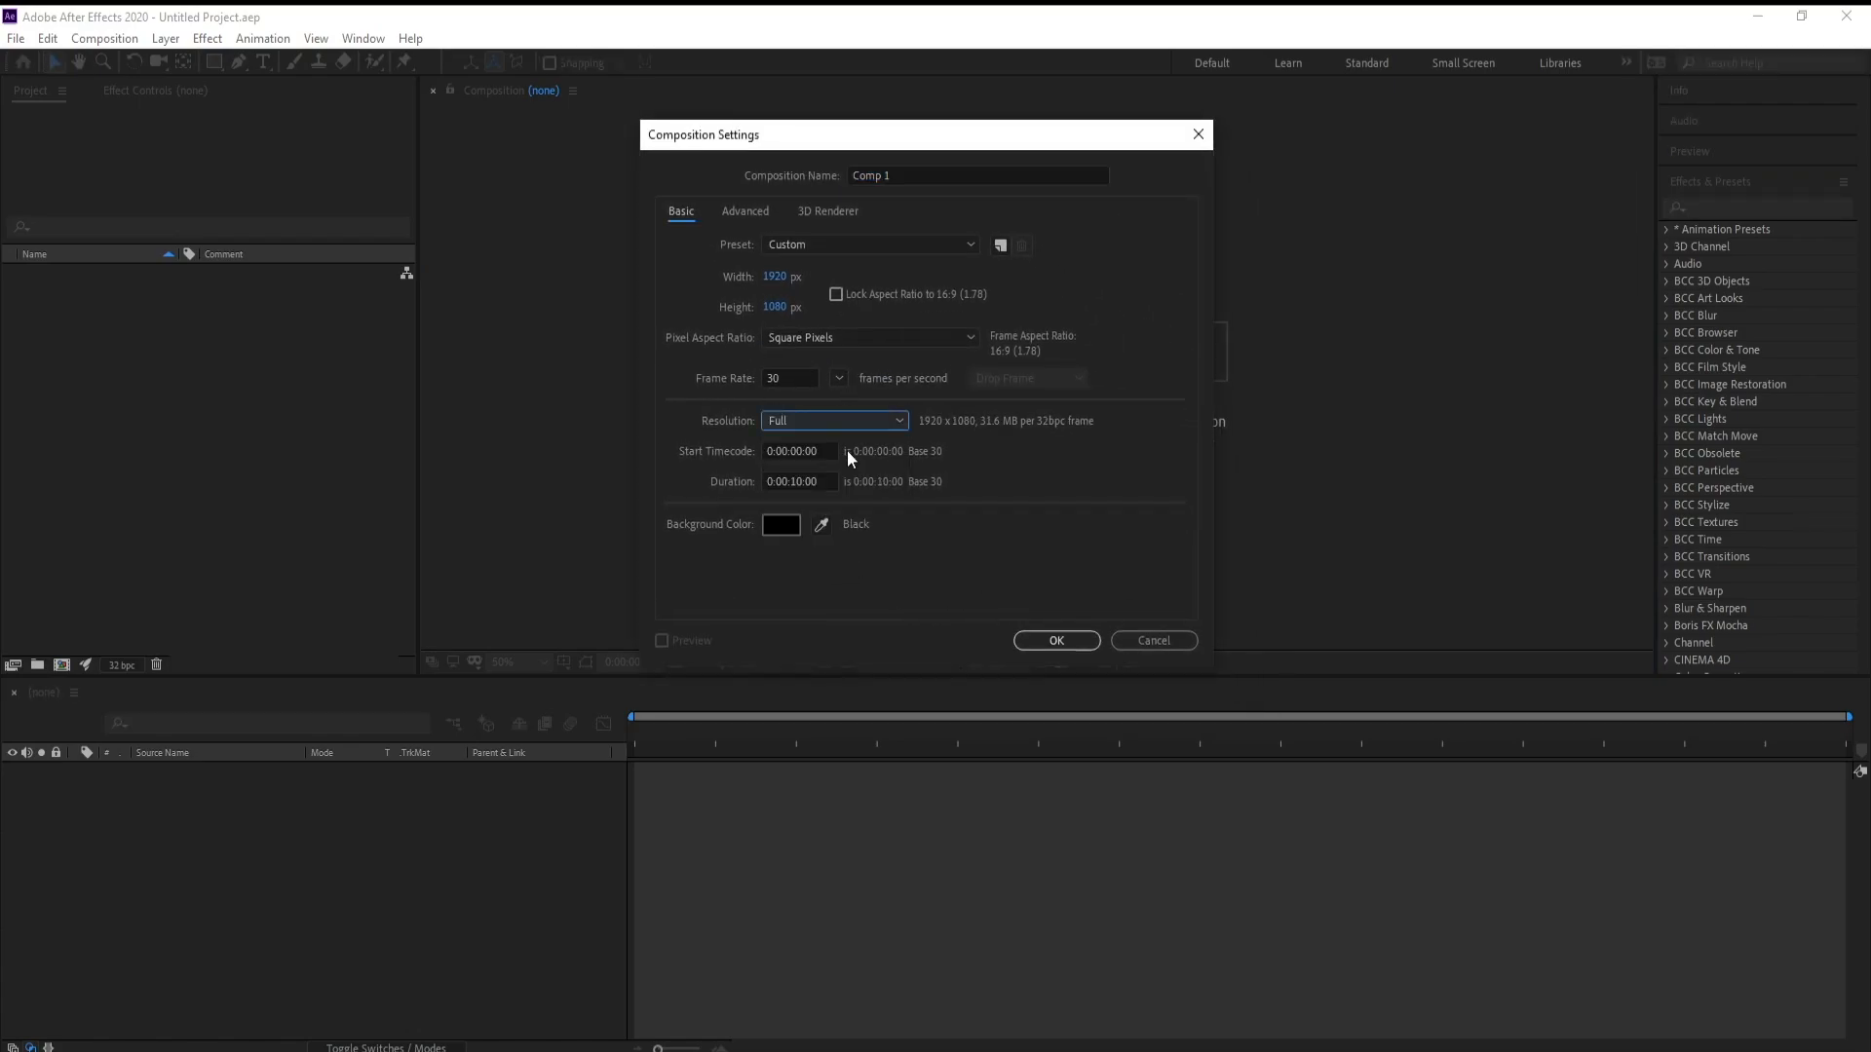
{"action": "left_click", "coordinate": [1042, 647]}
Import the Toy Shopping MP3 and add it to the composition's timeline
{"action": "left_click", "coordinate": [16, 38]}
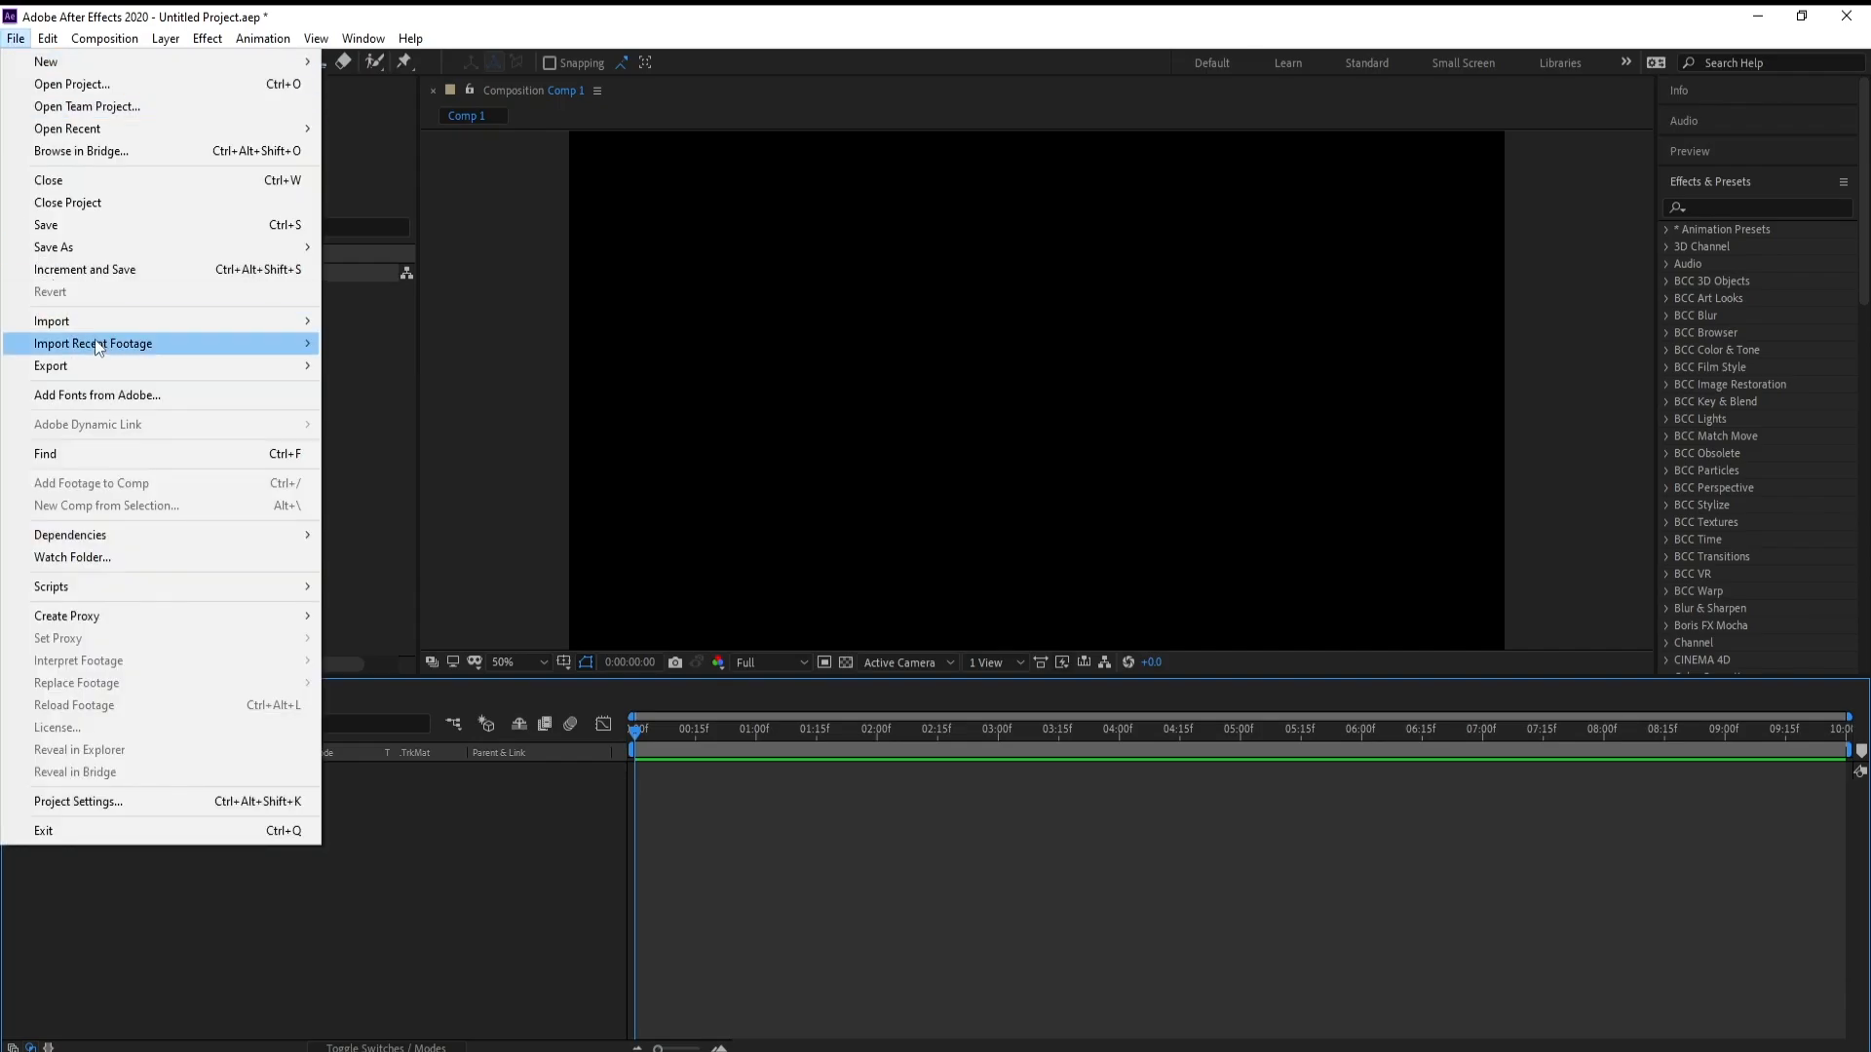
{"action": "mouse_move", "coordinate": [282, 322]}
{"action": "left_click", "coordinate": [362, 322]}
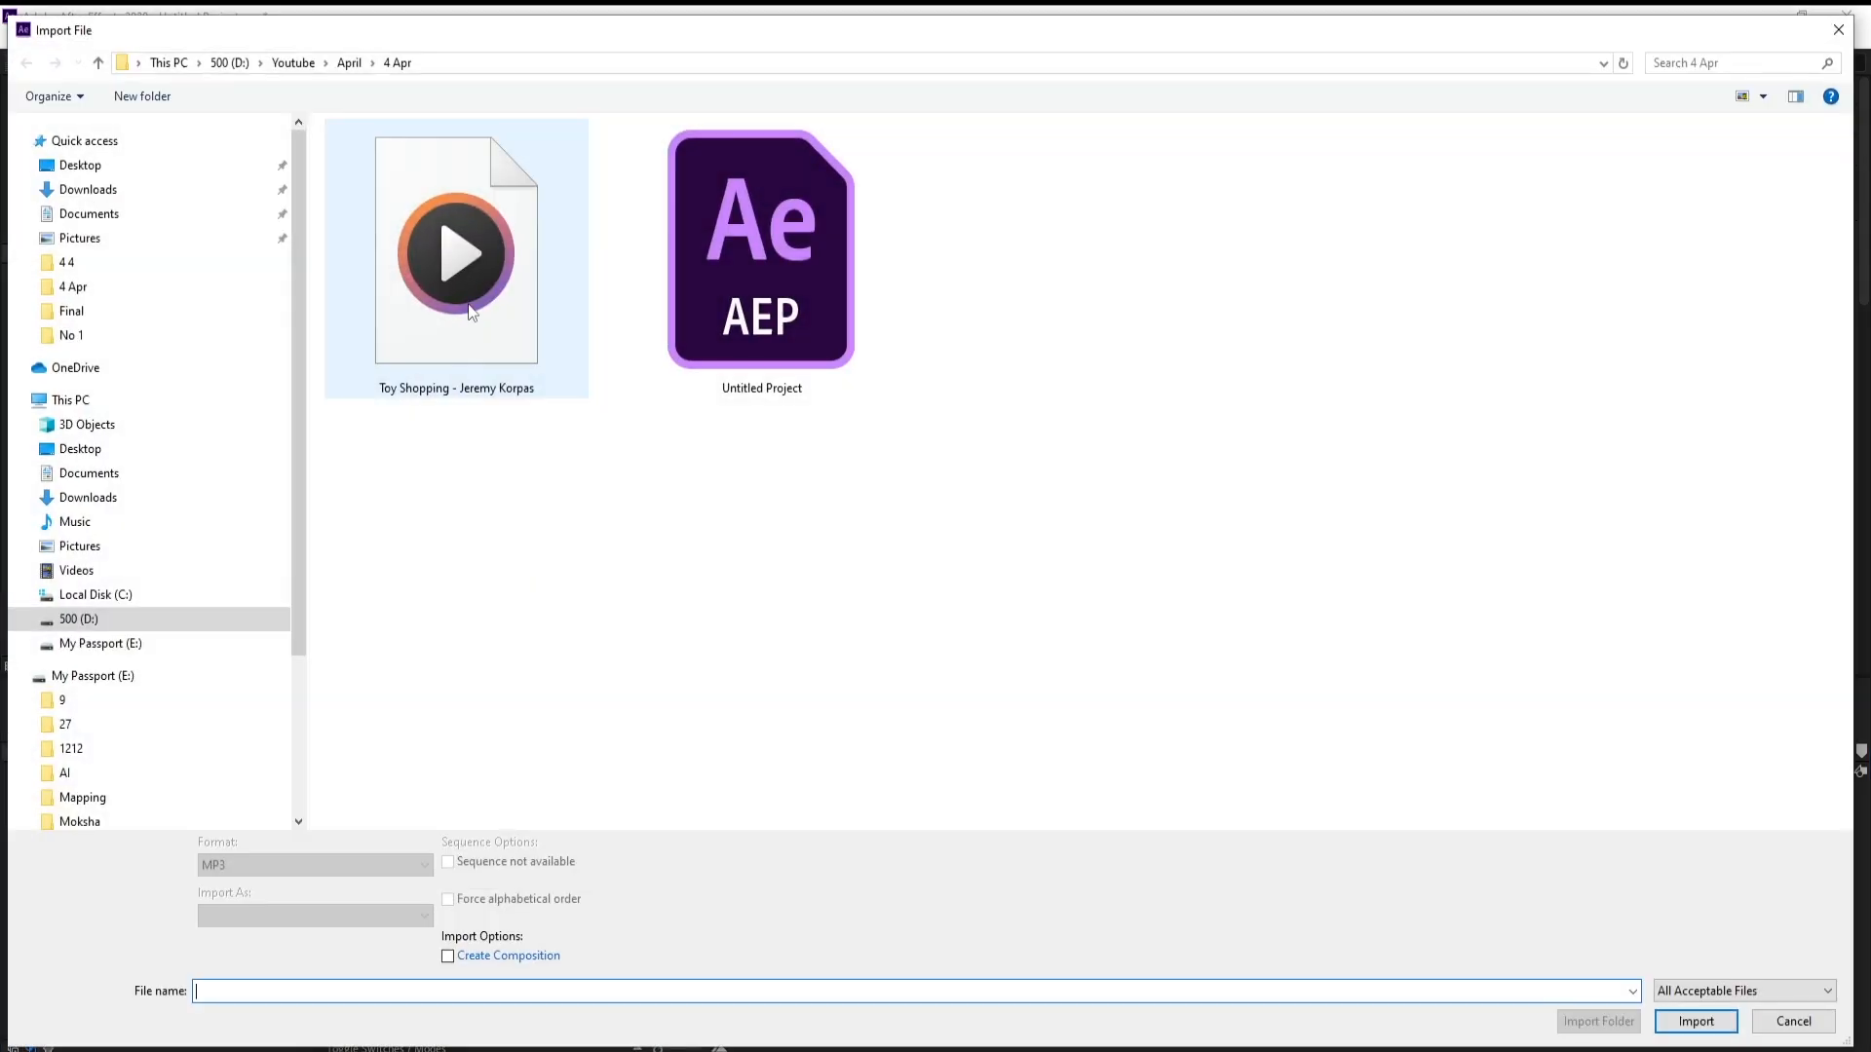
{"action": "double_click", "coordinate": [456, 311]}
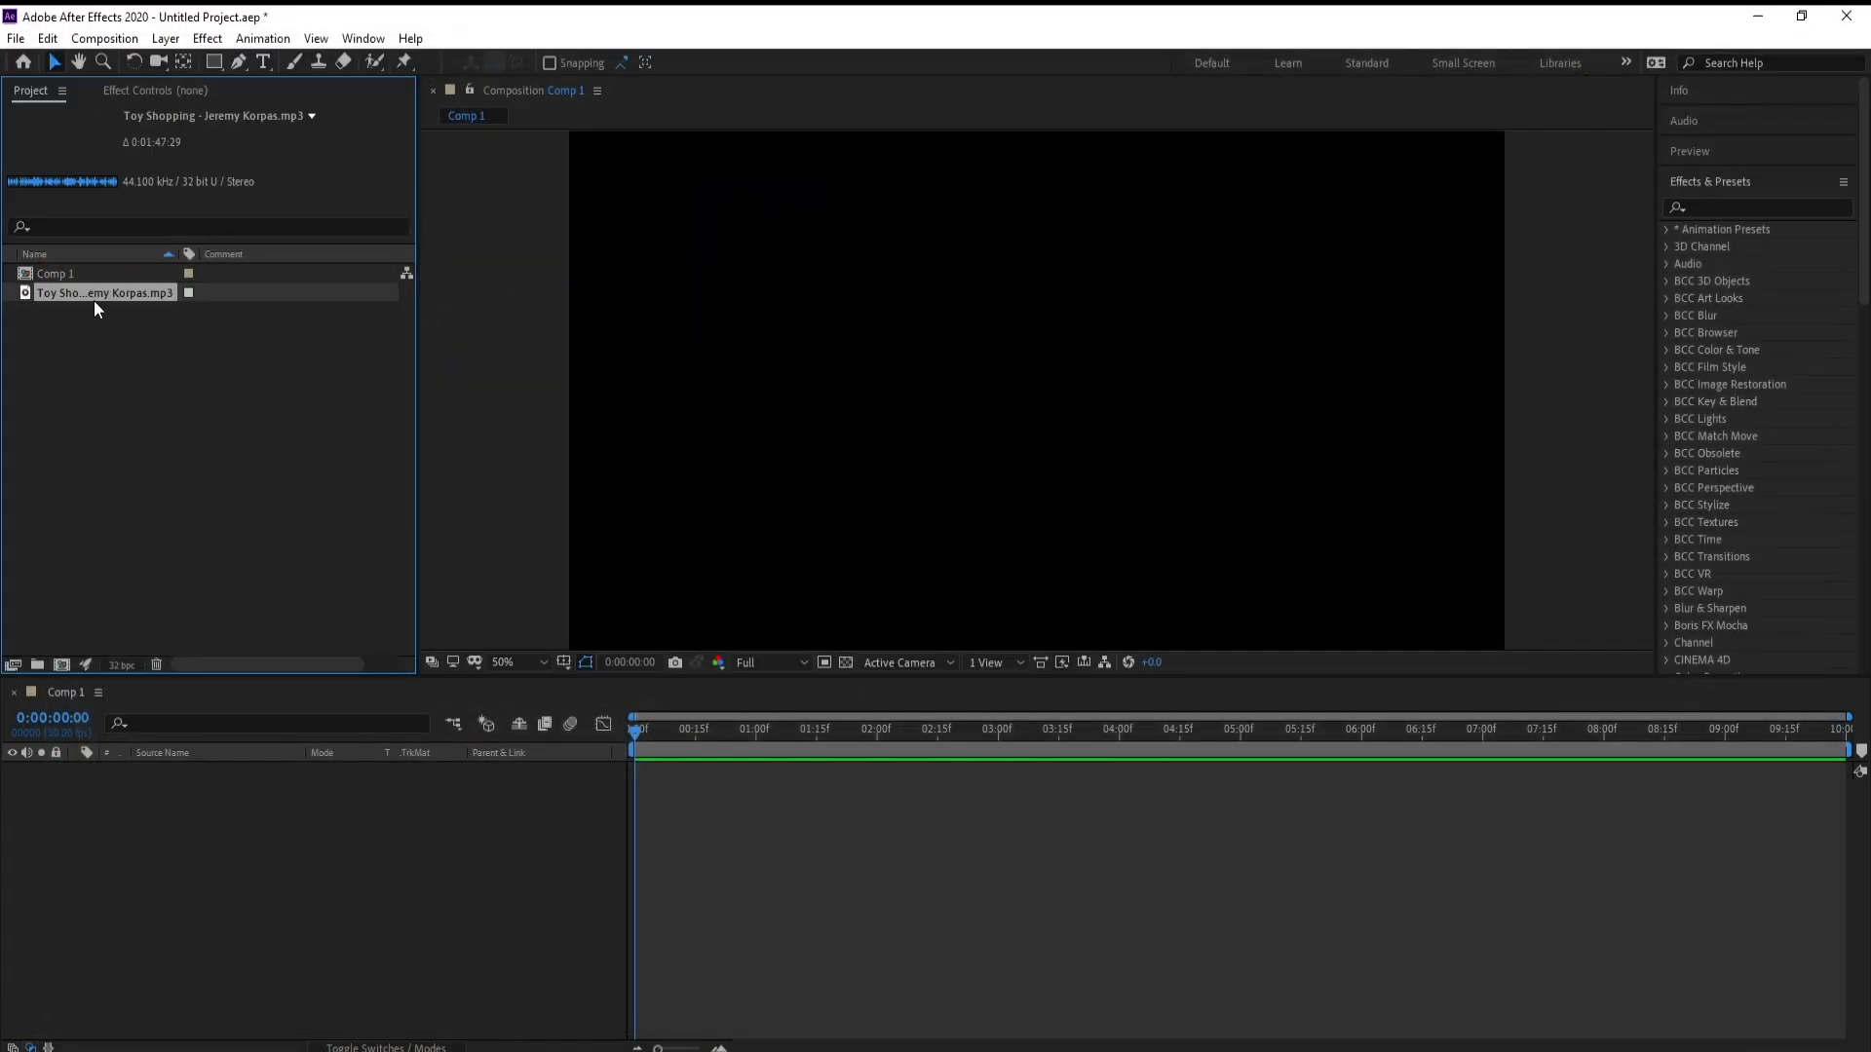
{"action": "left_click_drag", "start_coordinate": [94, 296], "coordinate": [275, 821]}
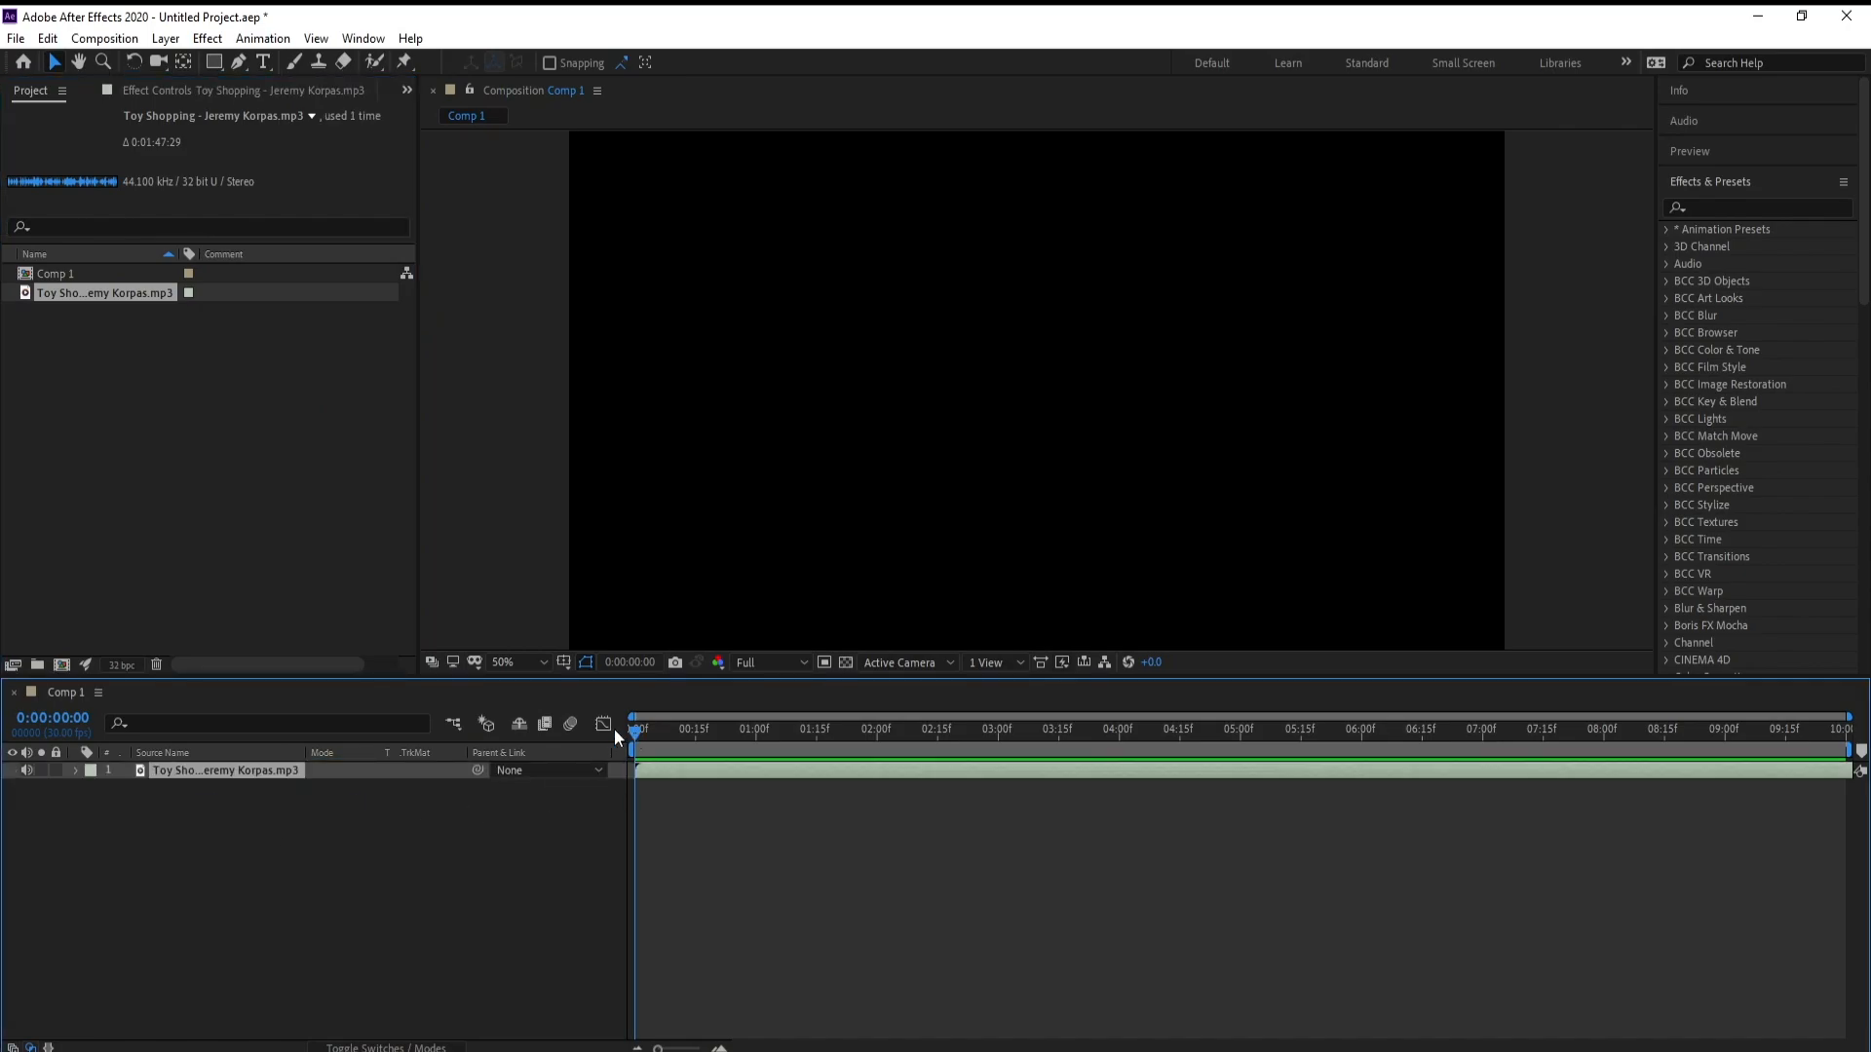
Create a black 1920 × 1080 solid layer named Audio
{"action": "left_click", "coordinate": [166, 39]}
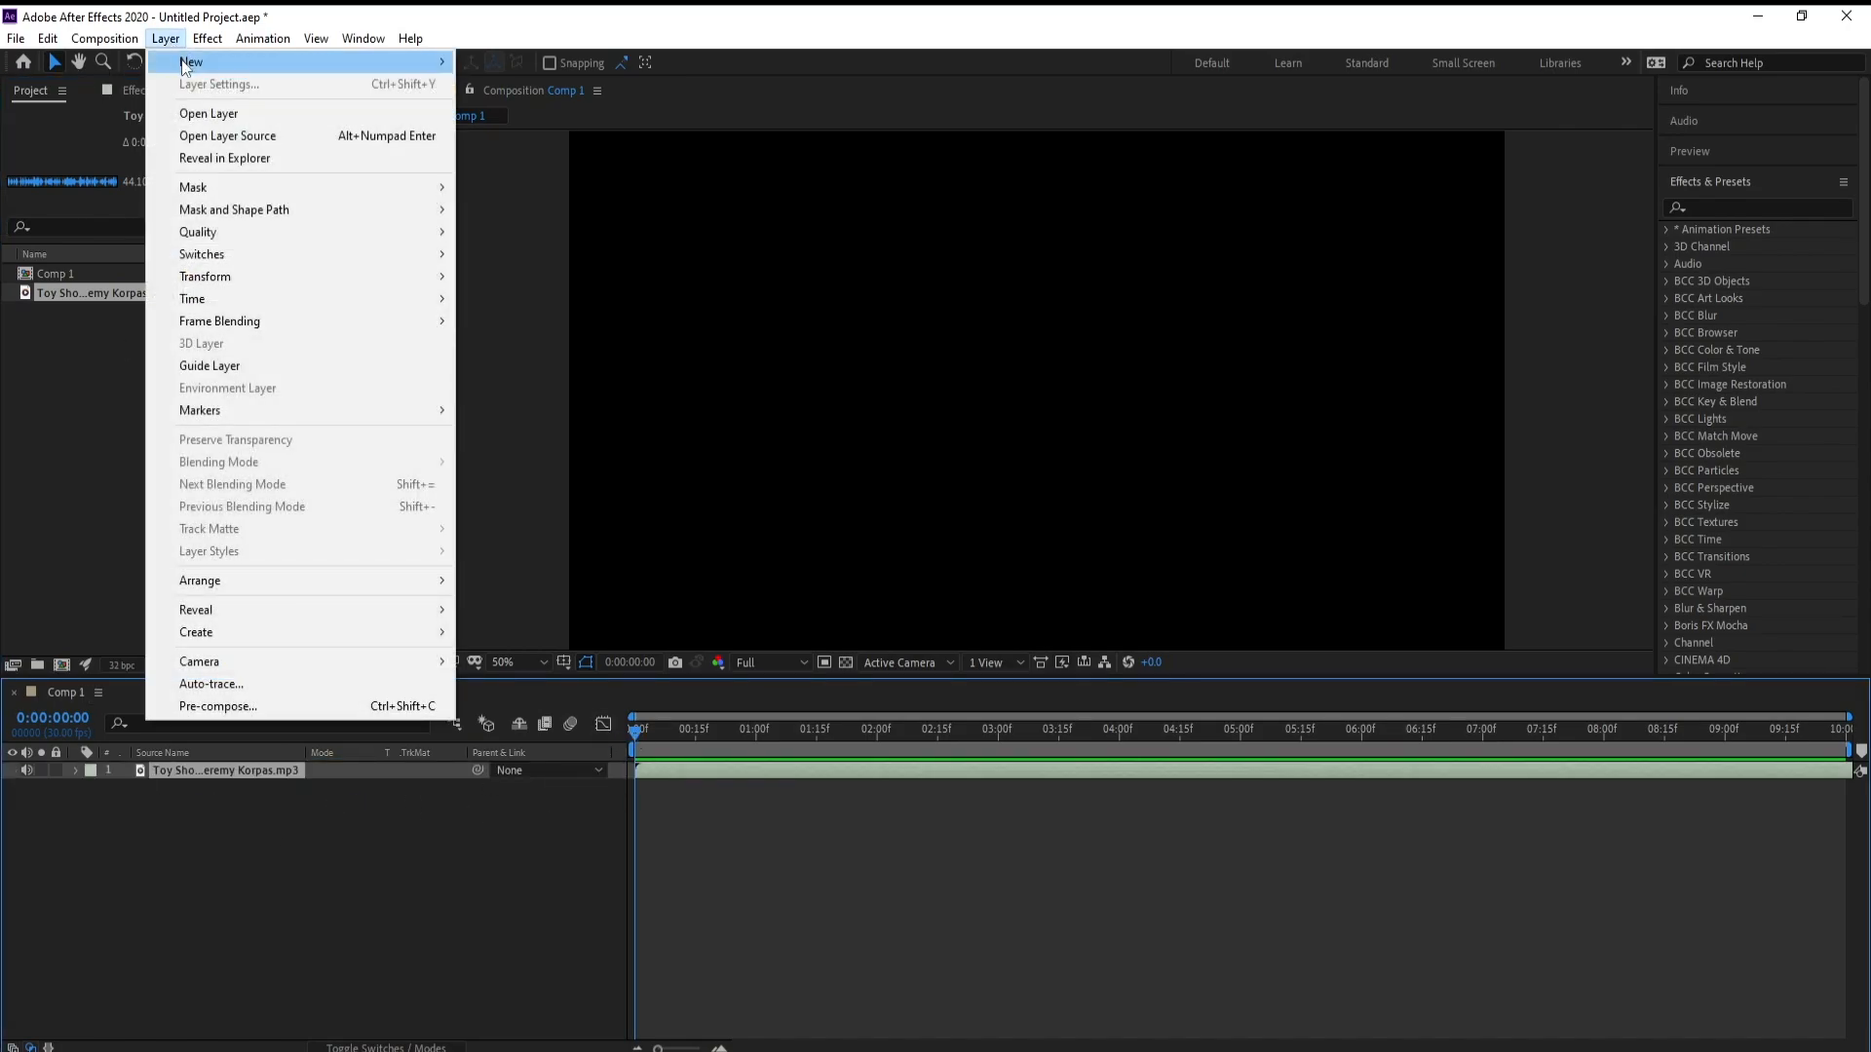
{"action": "mouse_move", "coordinate": [180, 59]}
{"action": "left_click", "coordinate": [672, 82]}
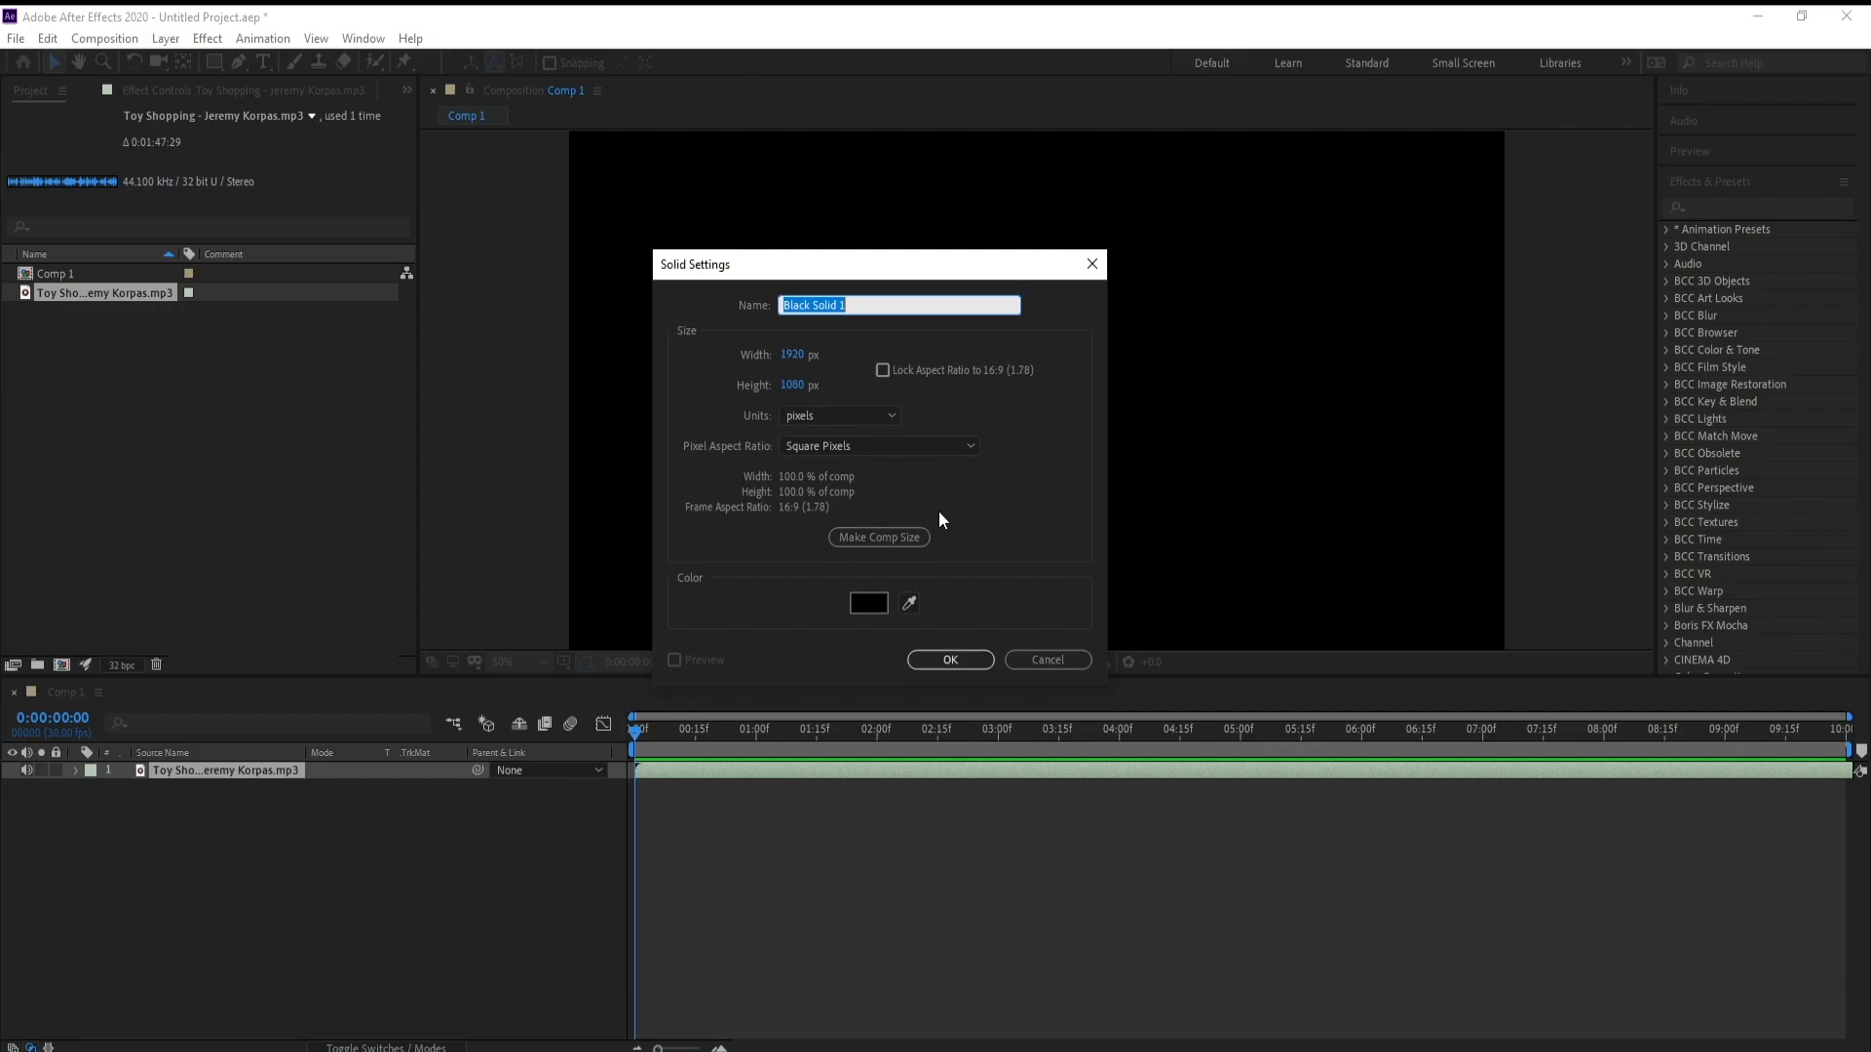
{"action": "type", "text": "Audio"}
{"action": "key", "text": "Return"}
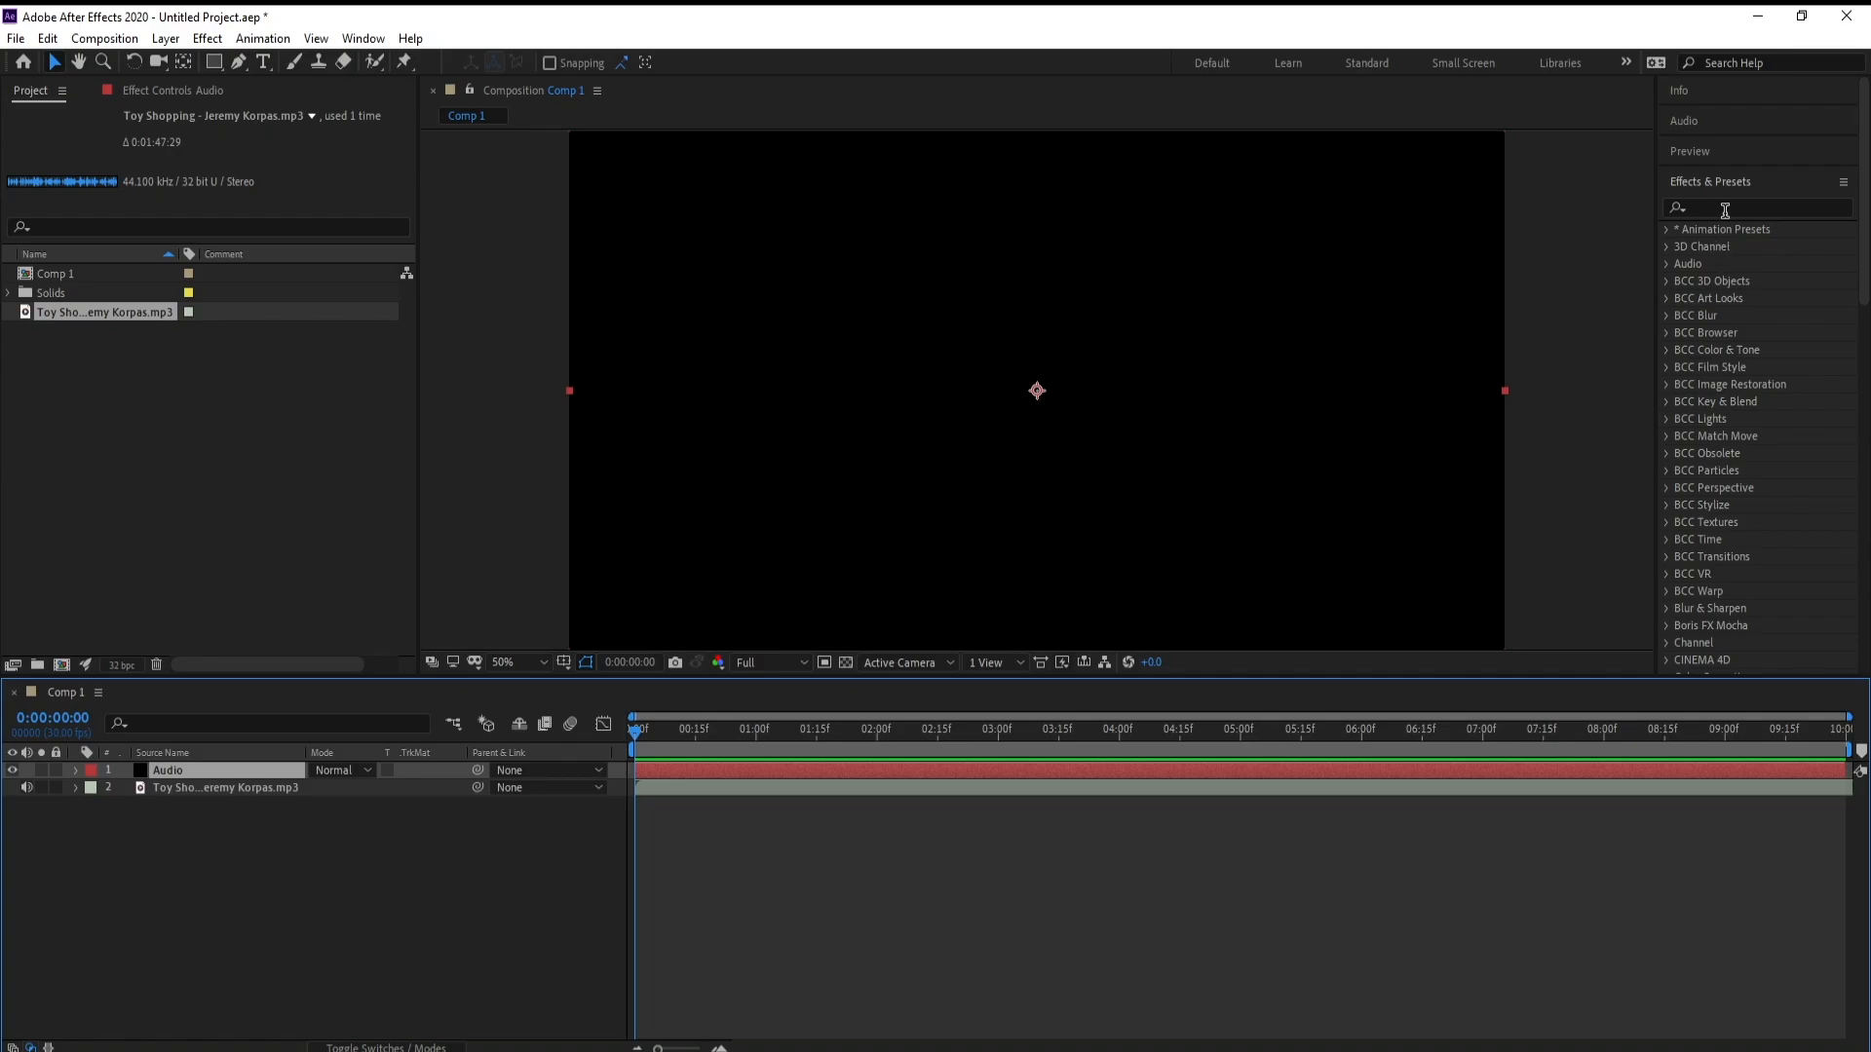
Apply Audio Spectrum to the Audio solid with the Toy Shopping MP3 as its audio layer, and preview the playback
{"action": "left_click", "coordinate": [1724, 209]}
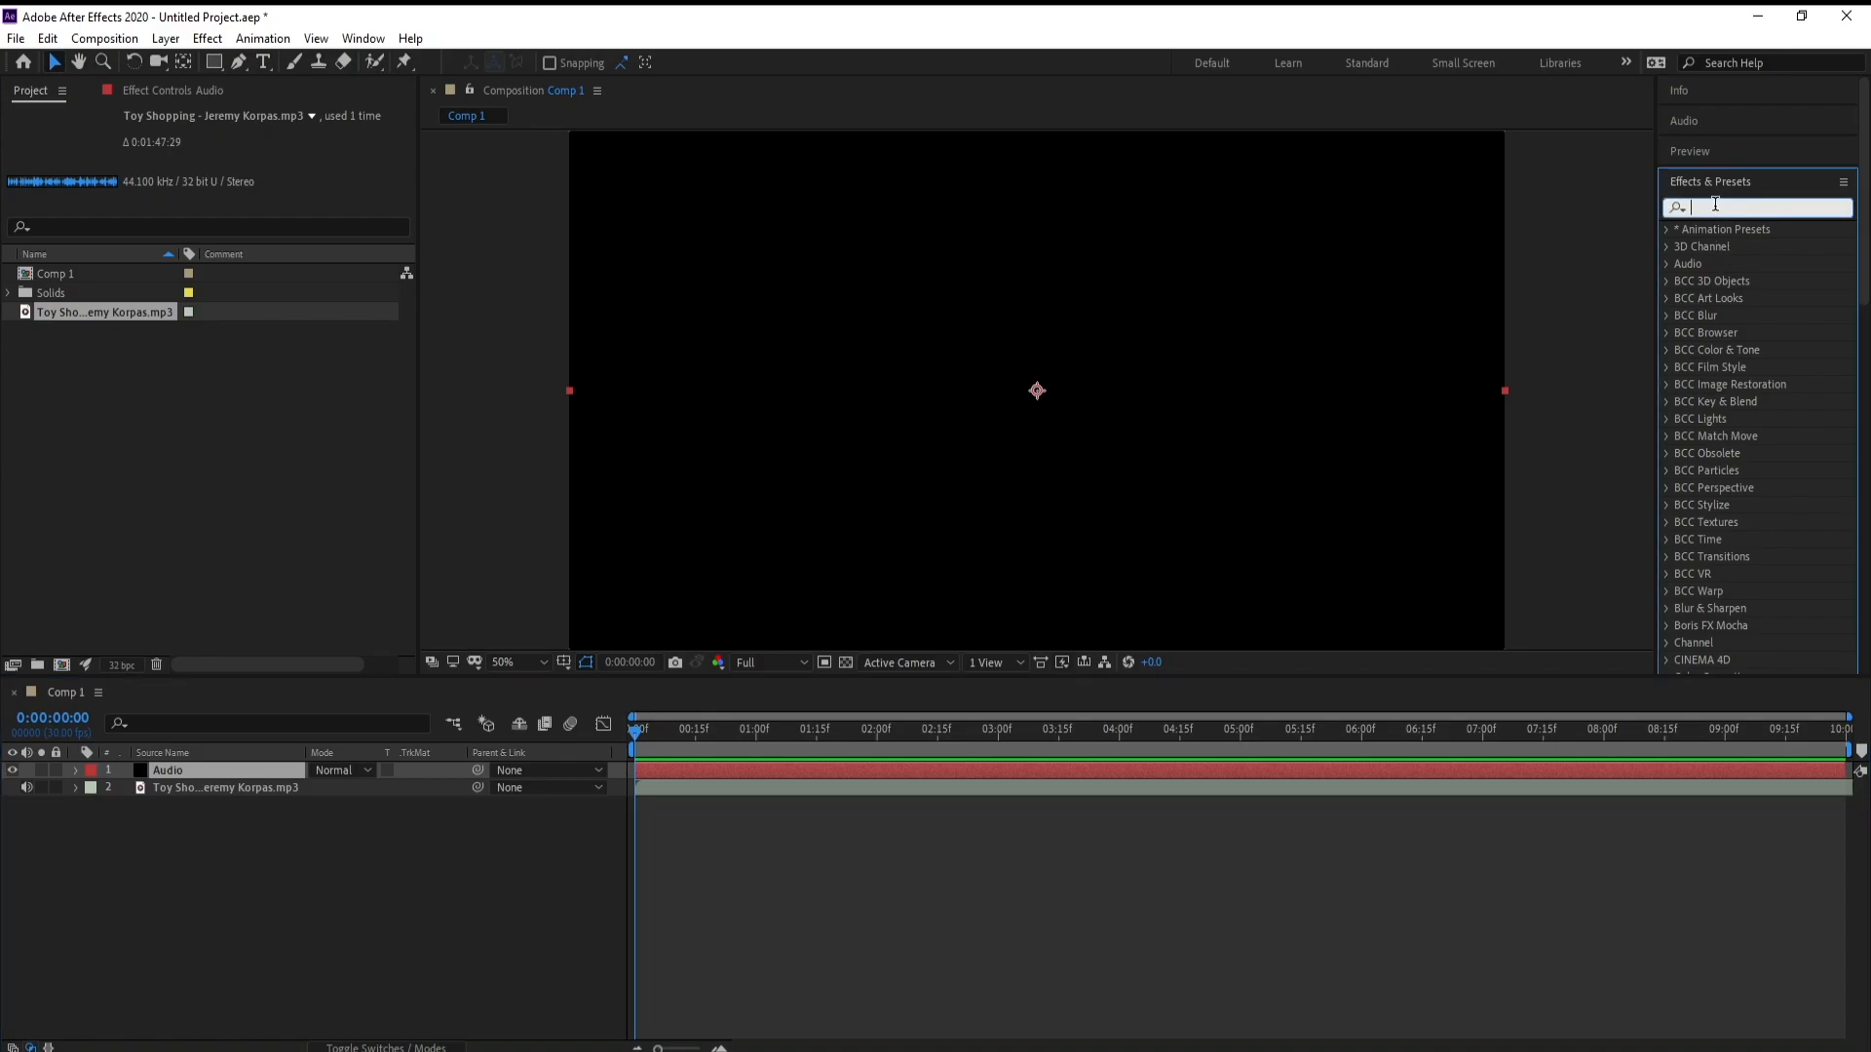
{"action": "type", "text": "audio"}
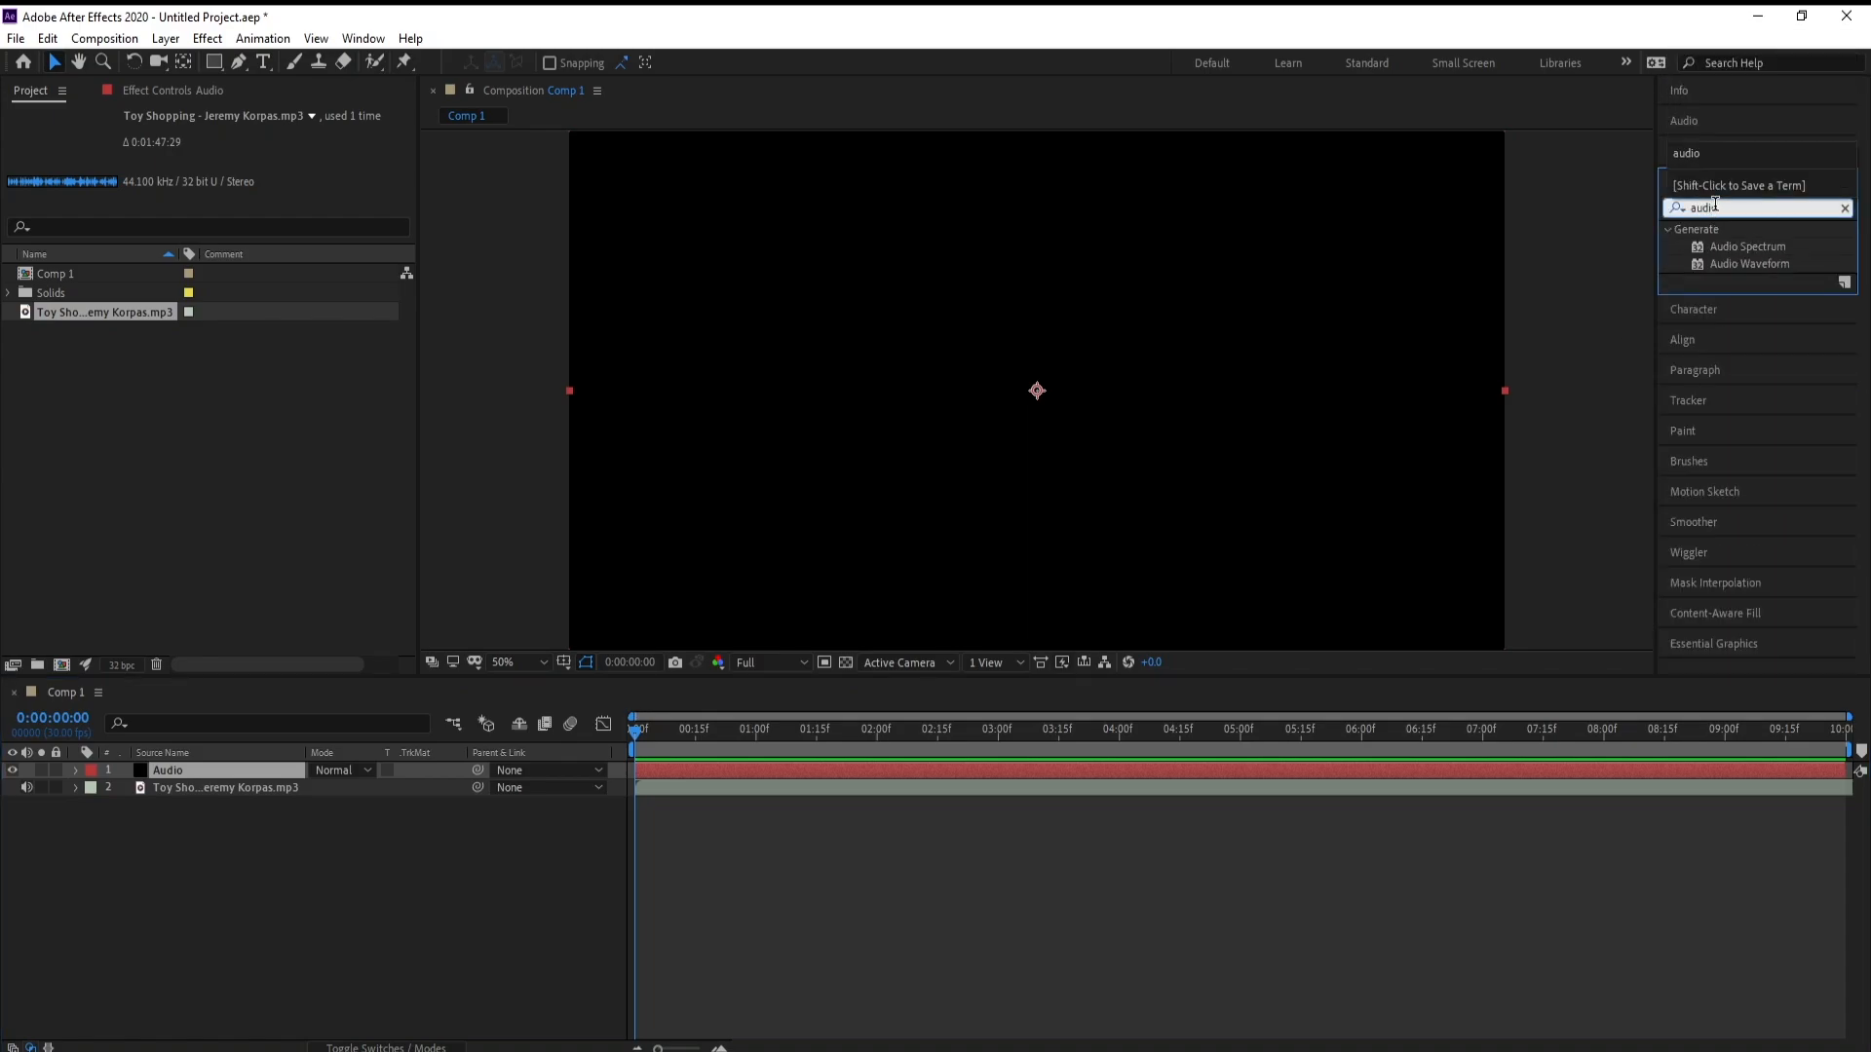
{"action": "left_click_drag", "start_coordinate": [1747, 246], "coordinate": [608, 743]}
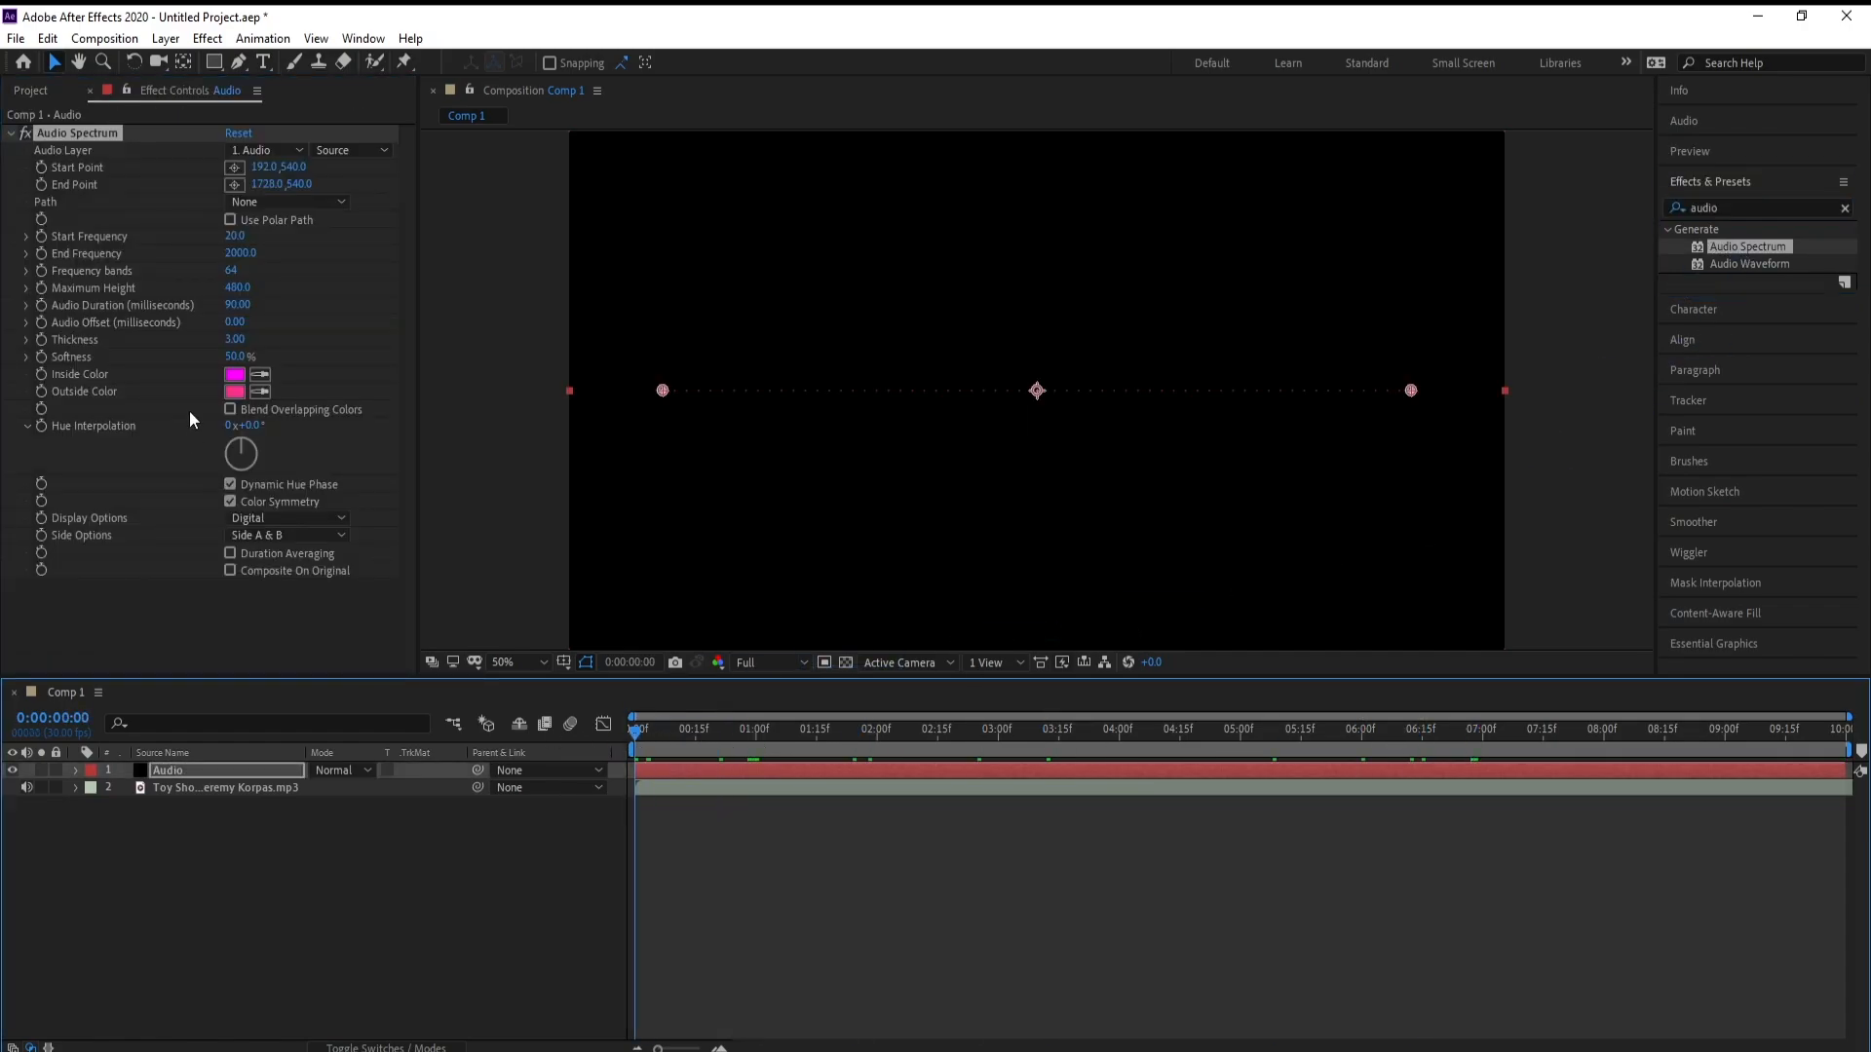
{"action": "left_click", "coordinate": [271, 152]}
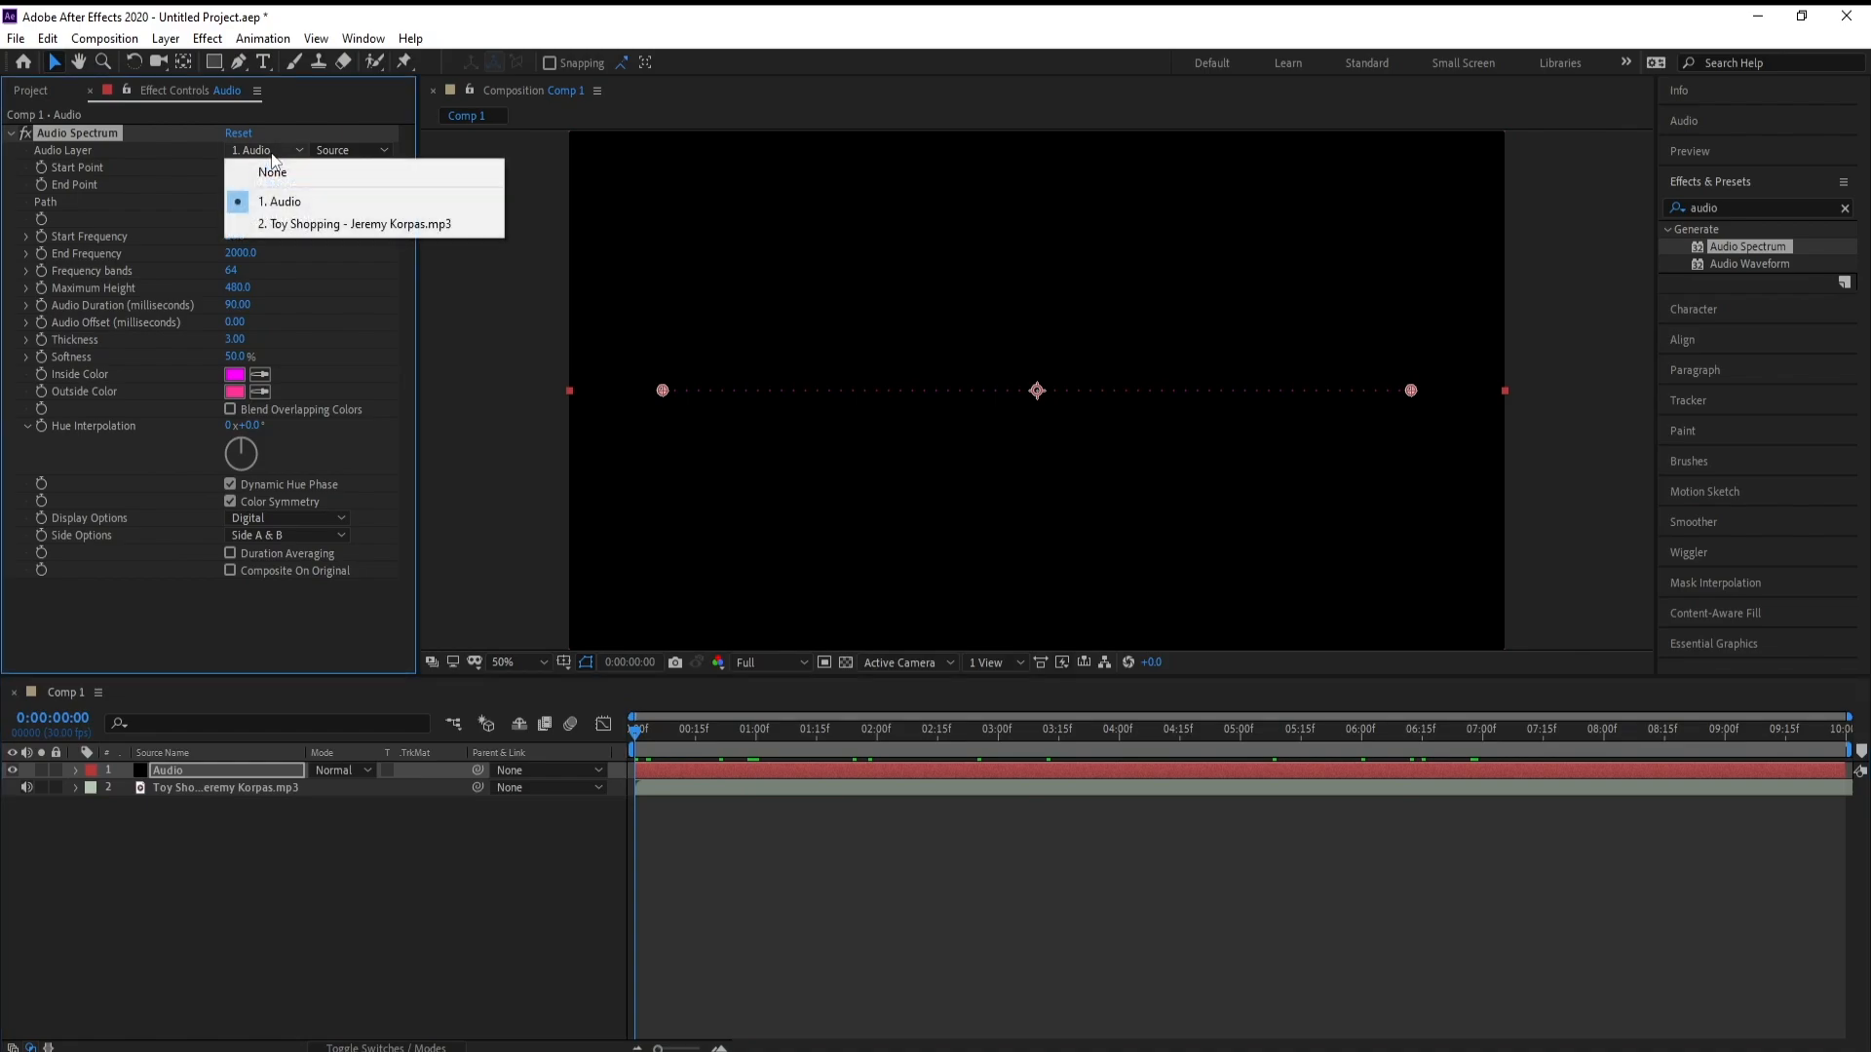
{"action": "left_click", "coordinate": [314, 226]}
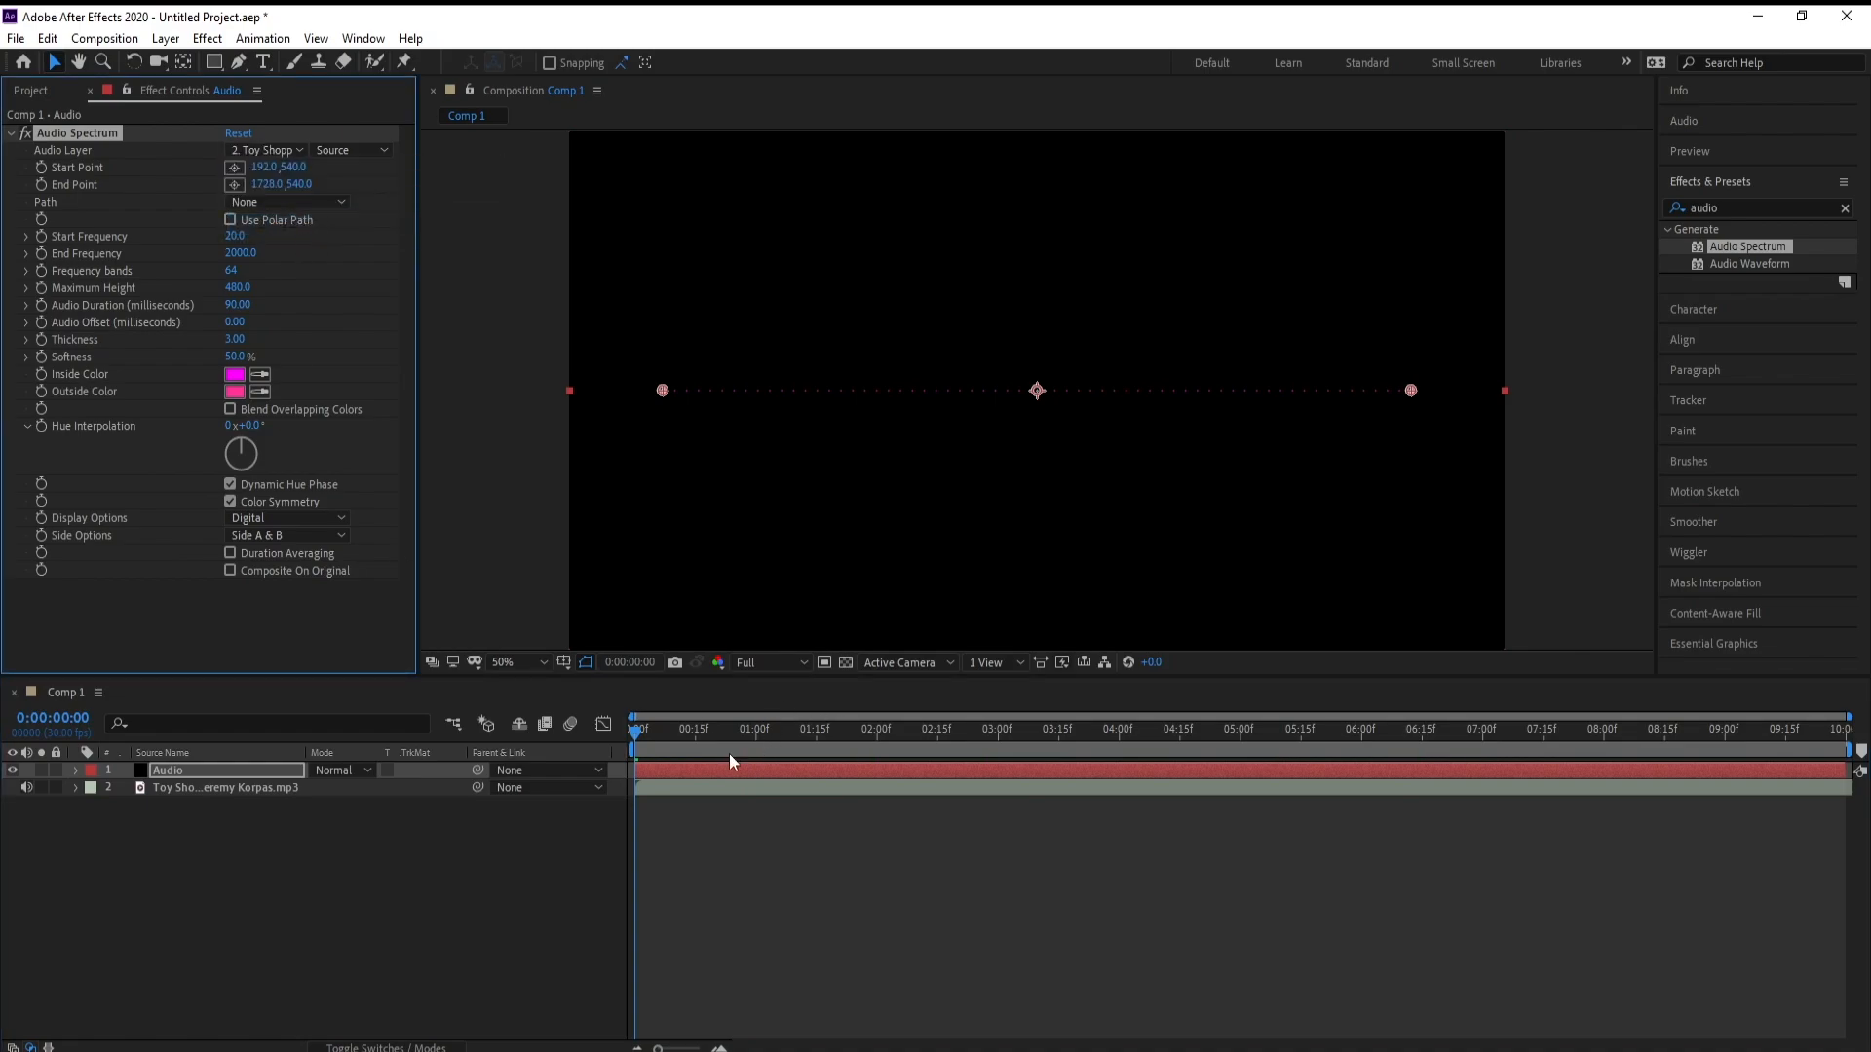
{"action": "key", "text": "space"}
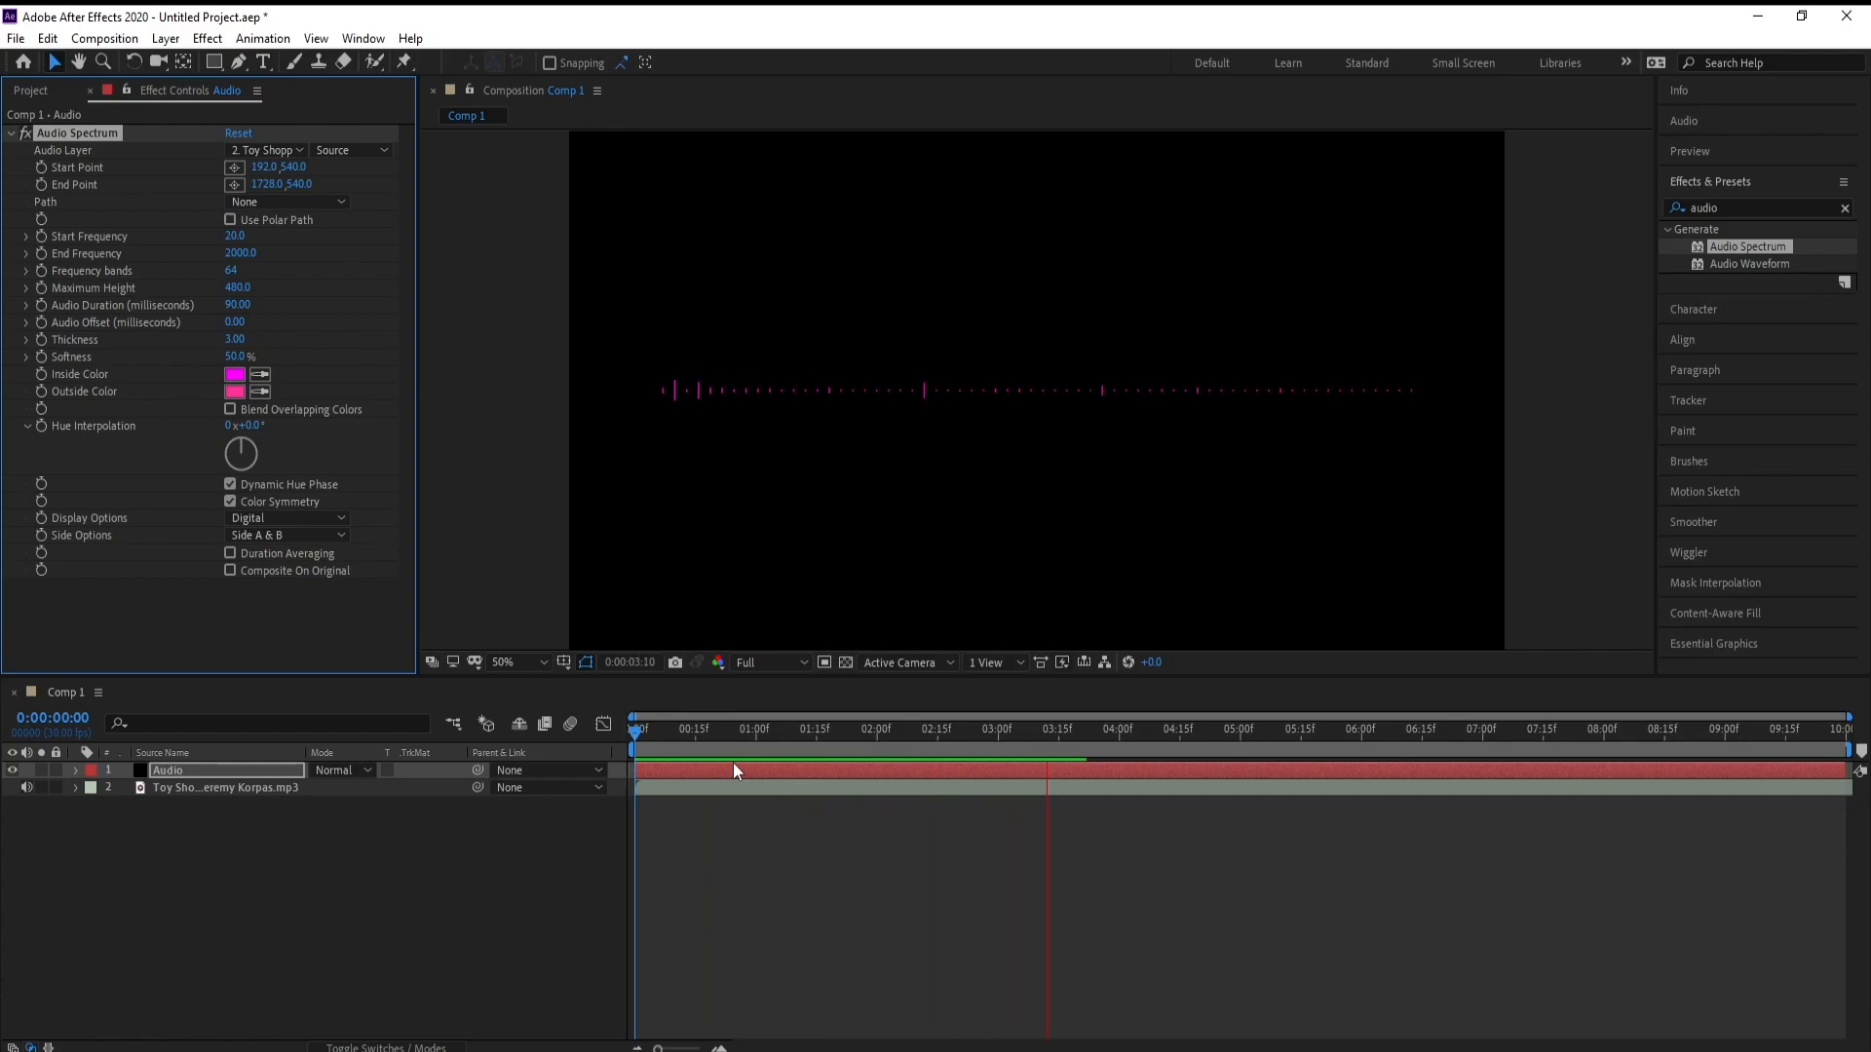
{"action": "key", "text": "space"}
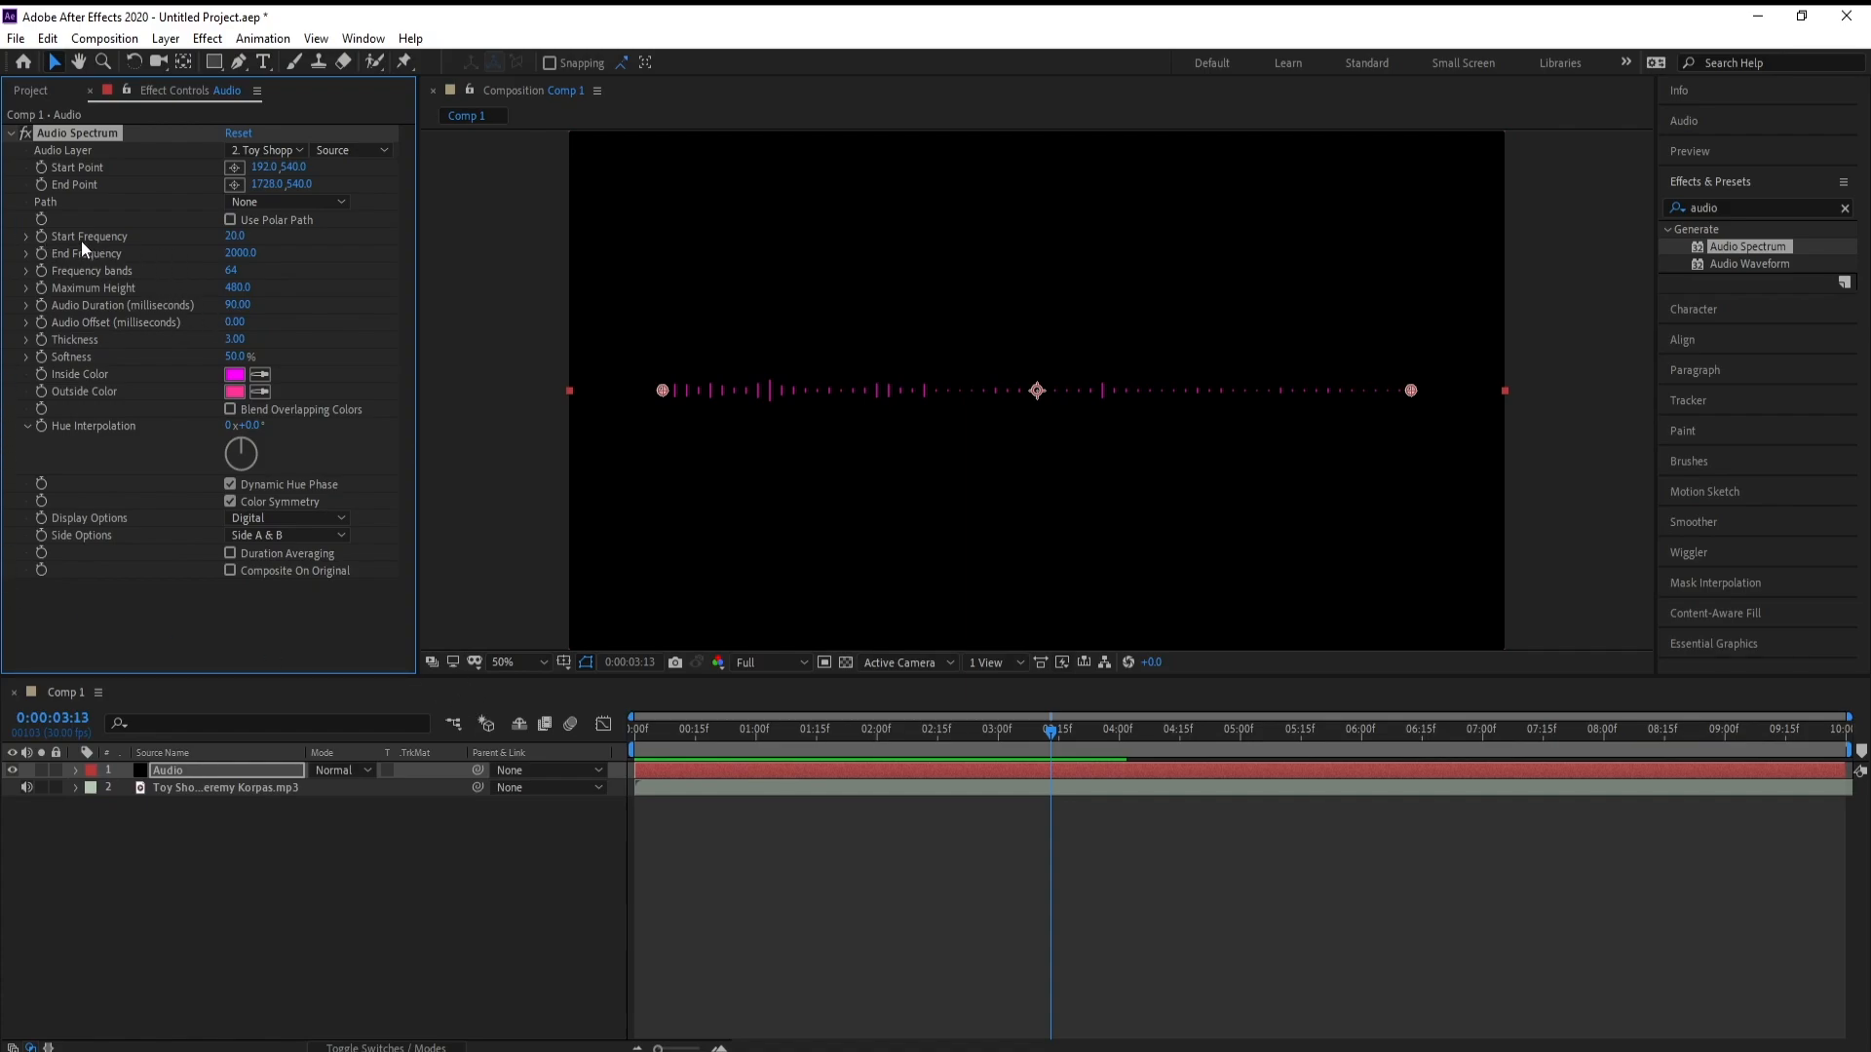
Set the Audio Spectrum's start frequency to 1400 and its end frequency to 5800
{"action": "left_click", "coordinate": [235, 236]}
{"action": "type", "text": "14000"}
{"action": "key", "text": "Return"}
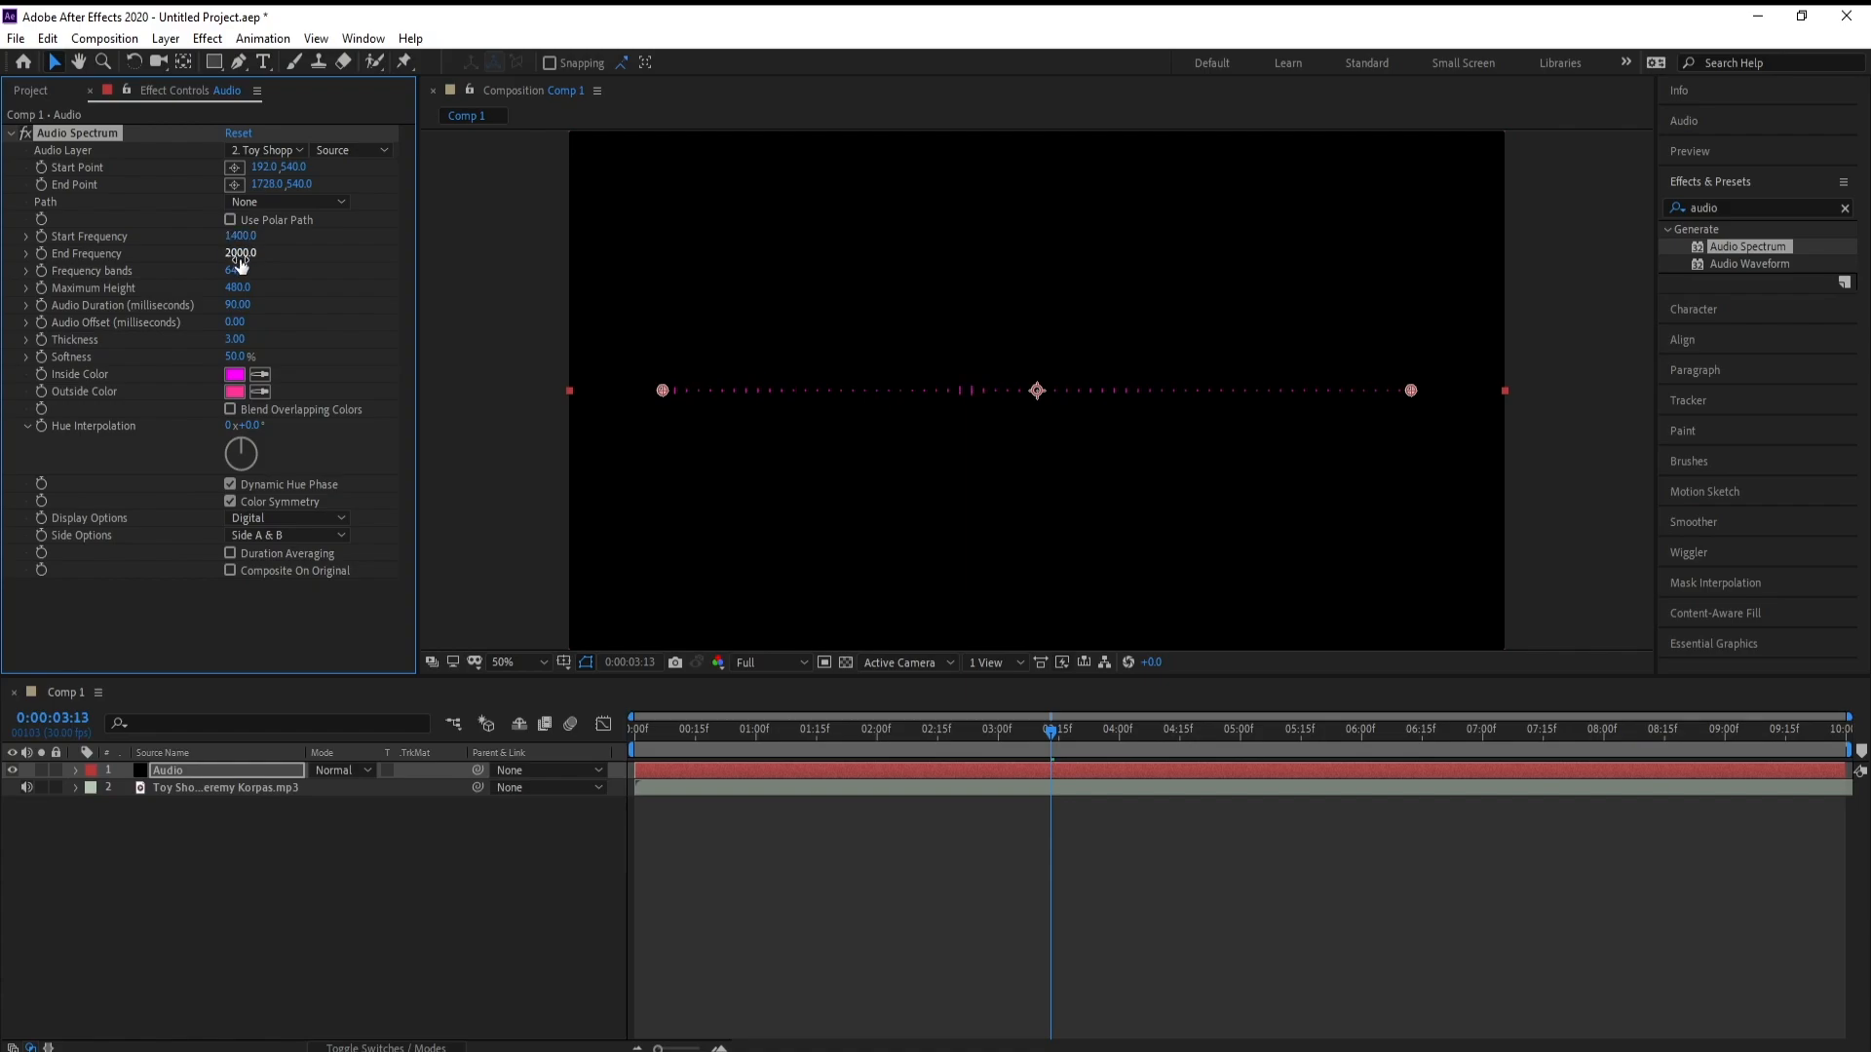
{"action": "left_click", "coordinate": [240, 255]}
{"action": "type", "text": "5800"}
{"action": "key", "text": "Return"}
Set the spectrum's frequency bands to 156 and its maximum height to 32000
{"action": "left_click", "coordinate": [240, 269]}
{"action": "type", "text": "156"}
{"action": "key", "text": "Return"}
{"action": "left_click", "coordinate": [236, 288]}
{"action": "type", "text": "32000"}
{"action": "key", "text": "Return"}
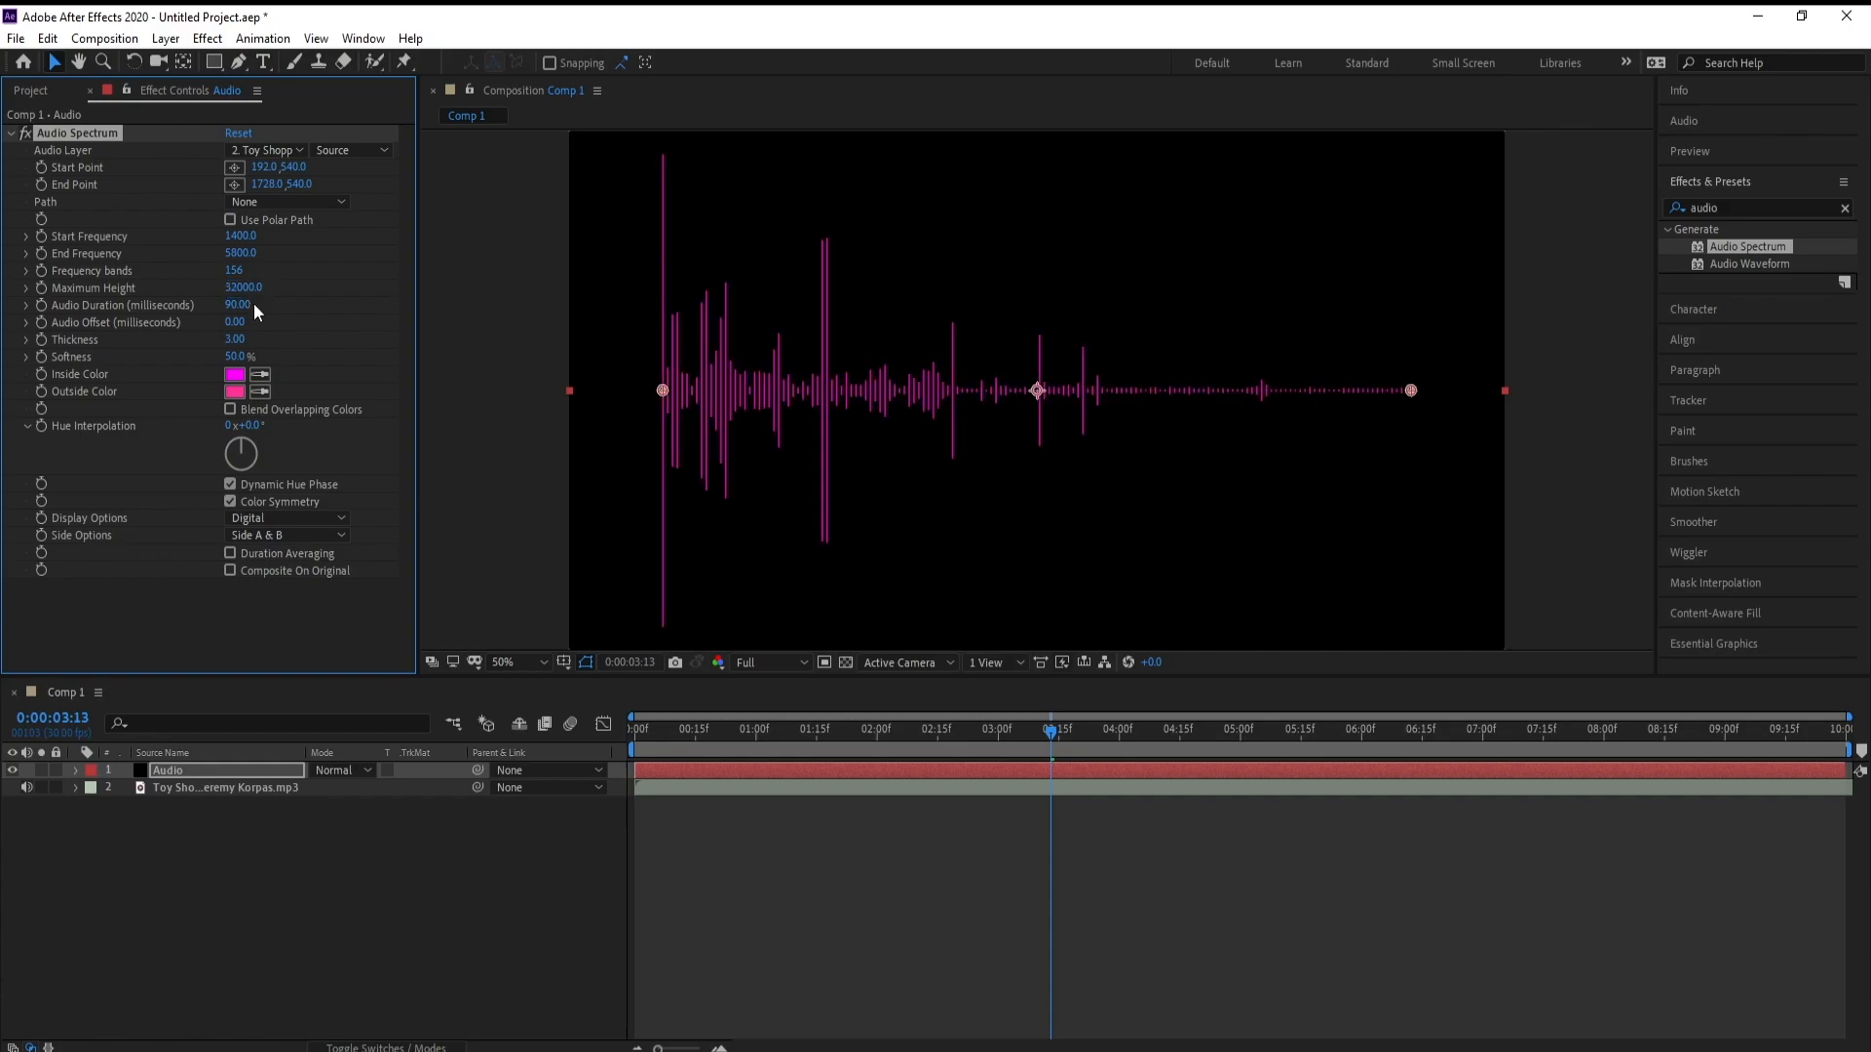
Set the spectrum's audio duration to 200 milliseconds and its thickness to 12.80
{"action": "left_click", "coordinate": [235, 306]}
{"action": "type", "text": "2"}
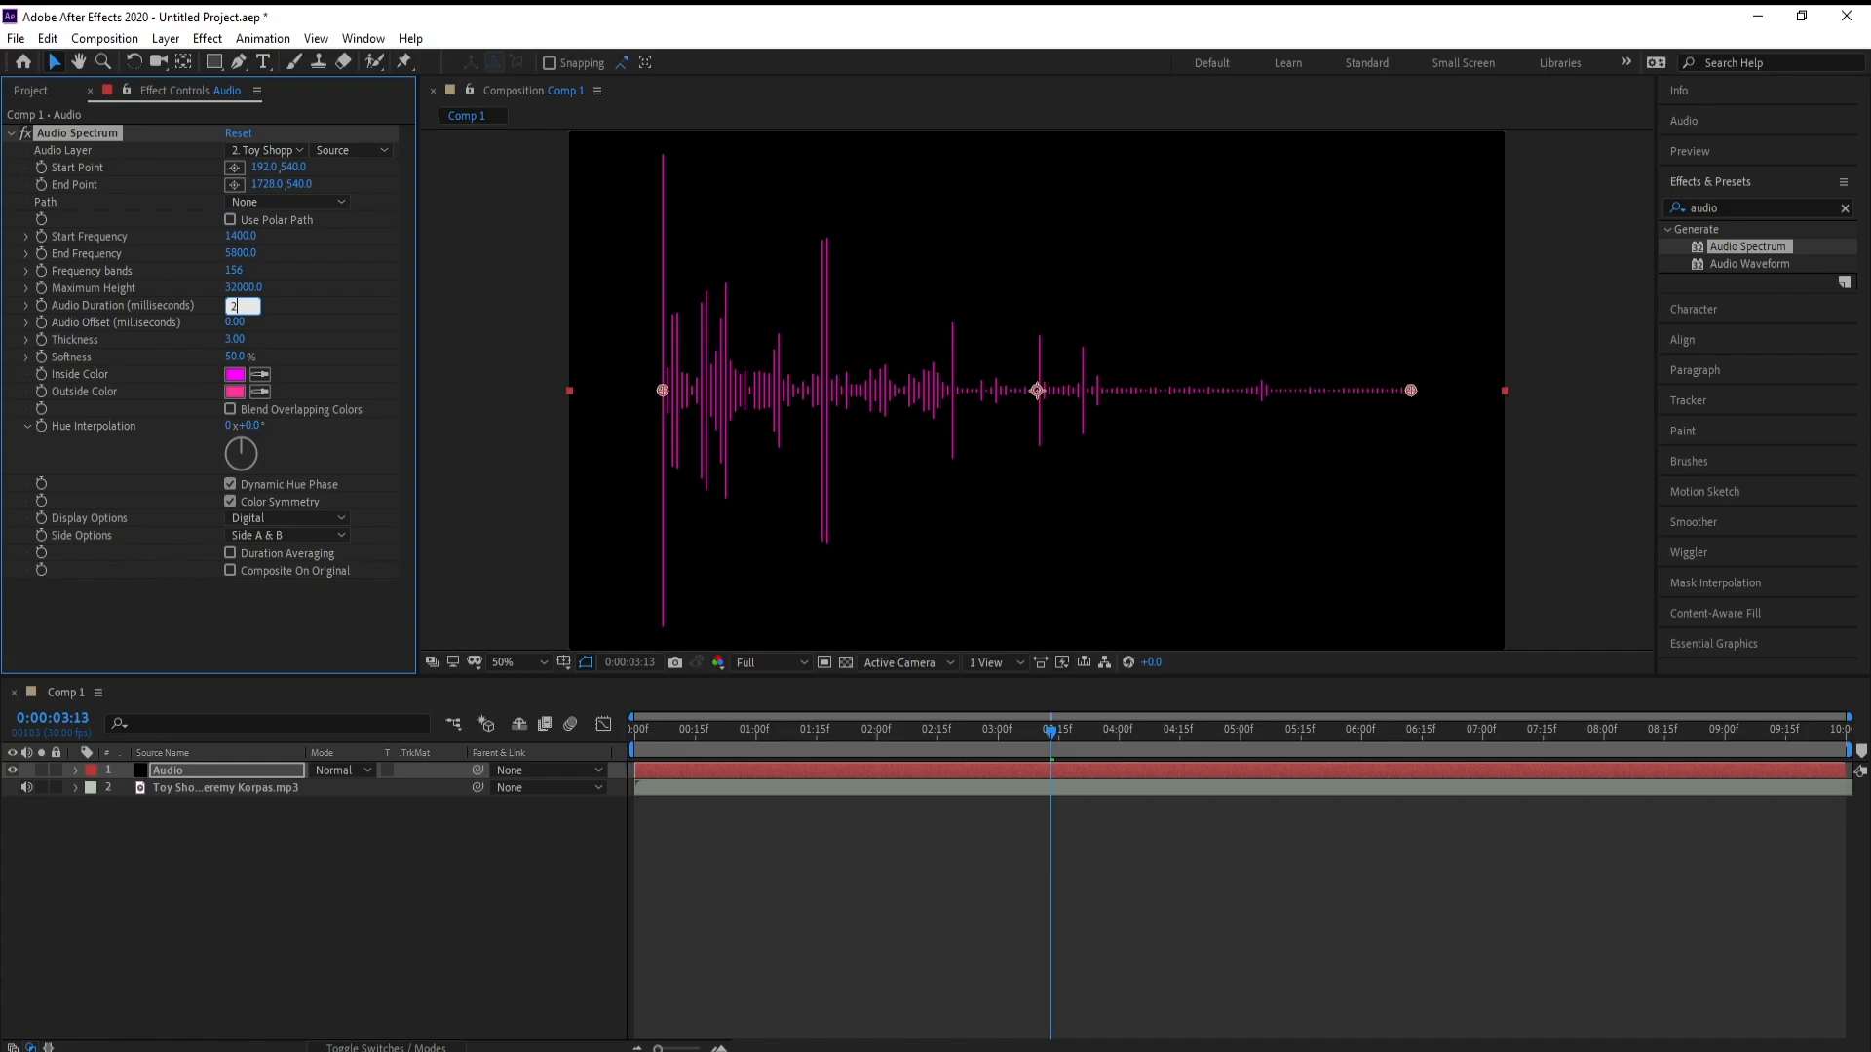
{"action": "type", "text": "00"}
{"action": "key", "text": "Return"}
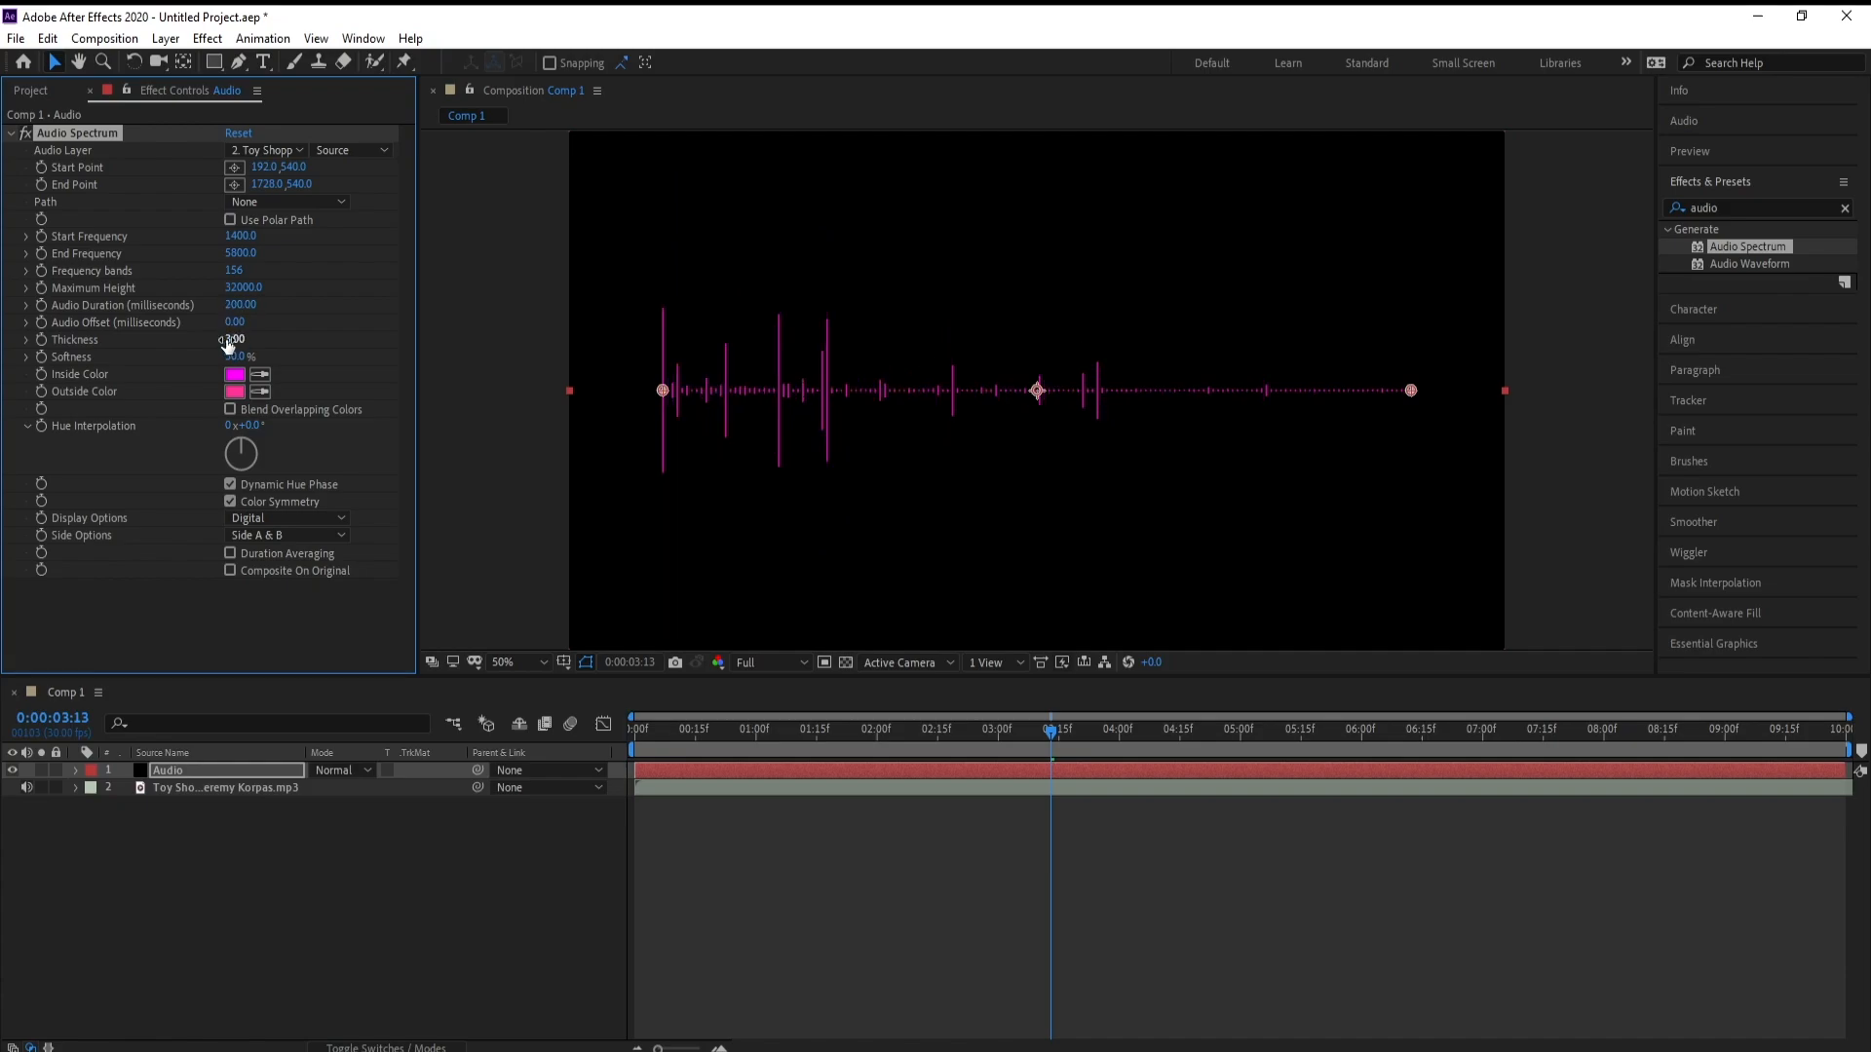
{"action": "left_click", "coordinate": [228, 341]}
{"action": "type", "text": "12.80"}
{"action": "key", "text": "Return"}
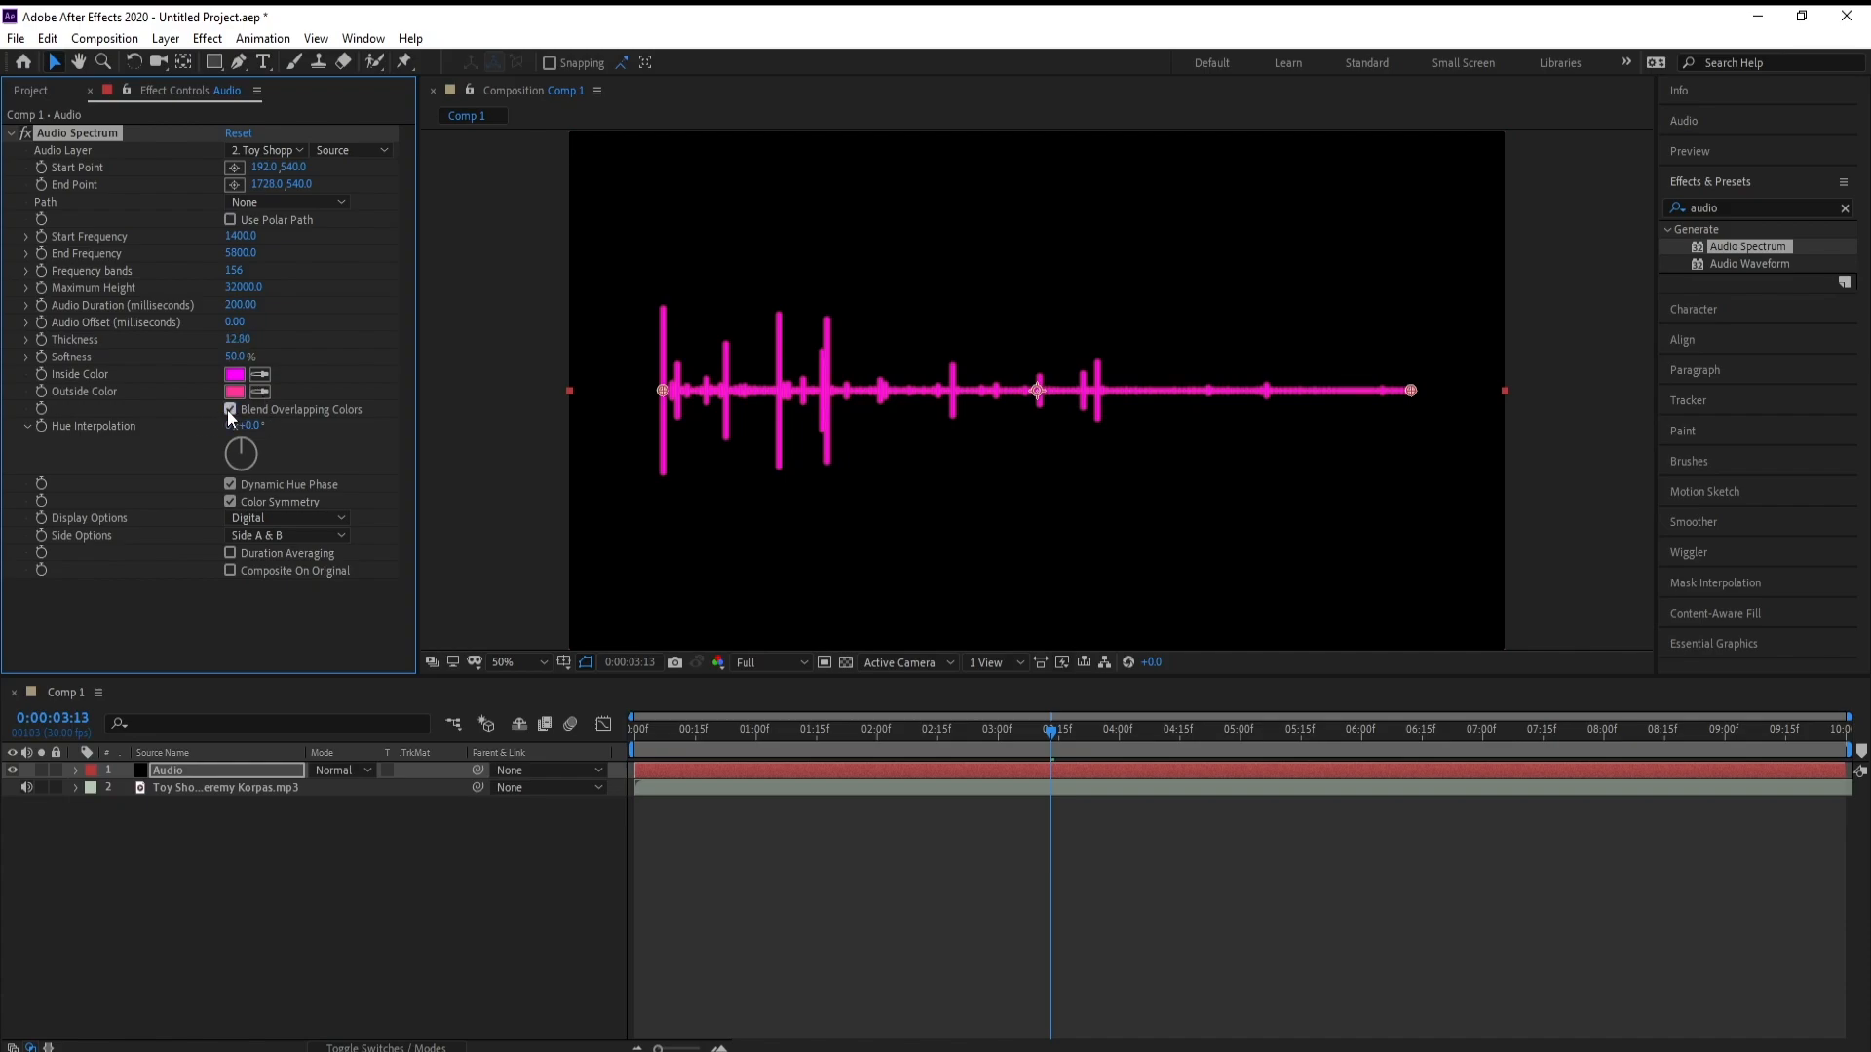
Set the spectrum's hue interpolation to 169°, with Blend Overlapping Colors on and Dynamic Hue Phase off
{"action": "left_click_drag", "start_coordinate": [243, 425], "coordinate": [309, 438]}
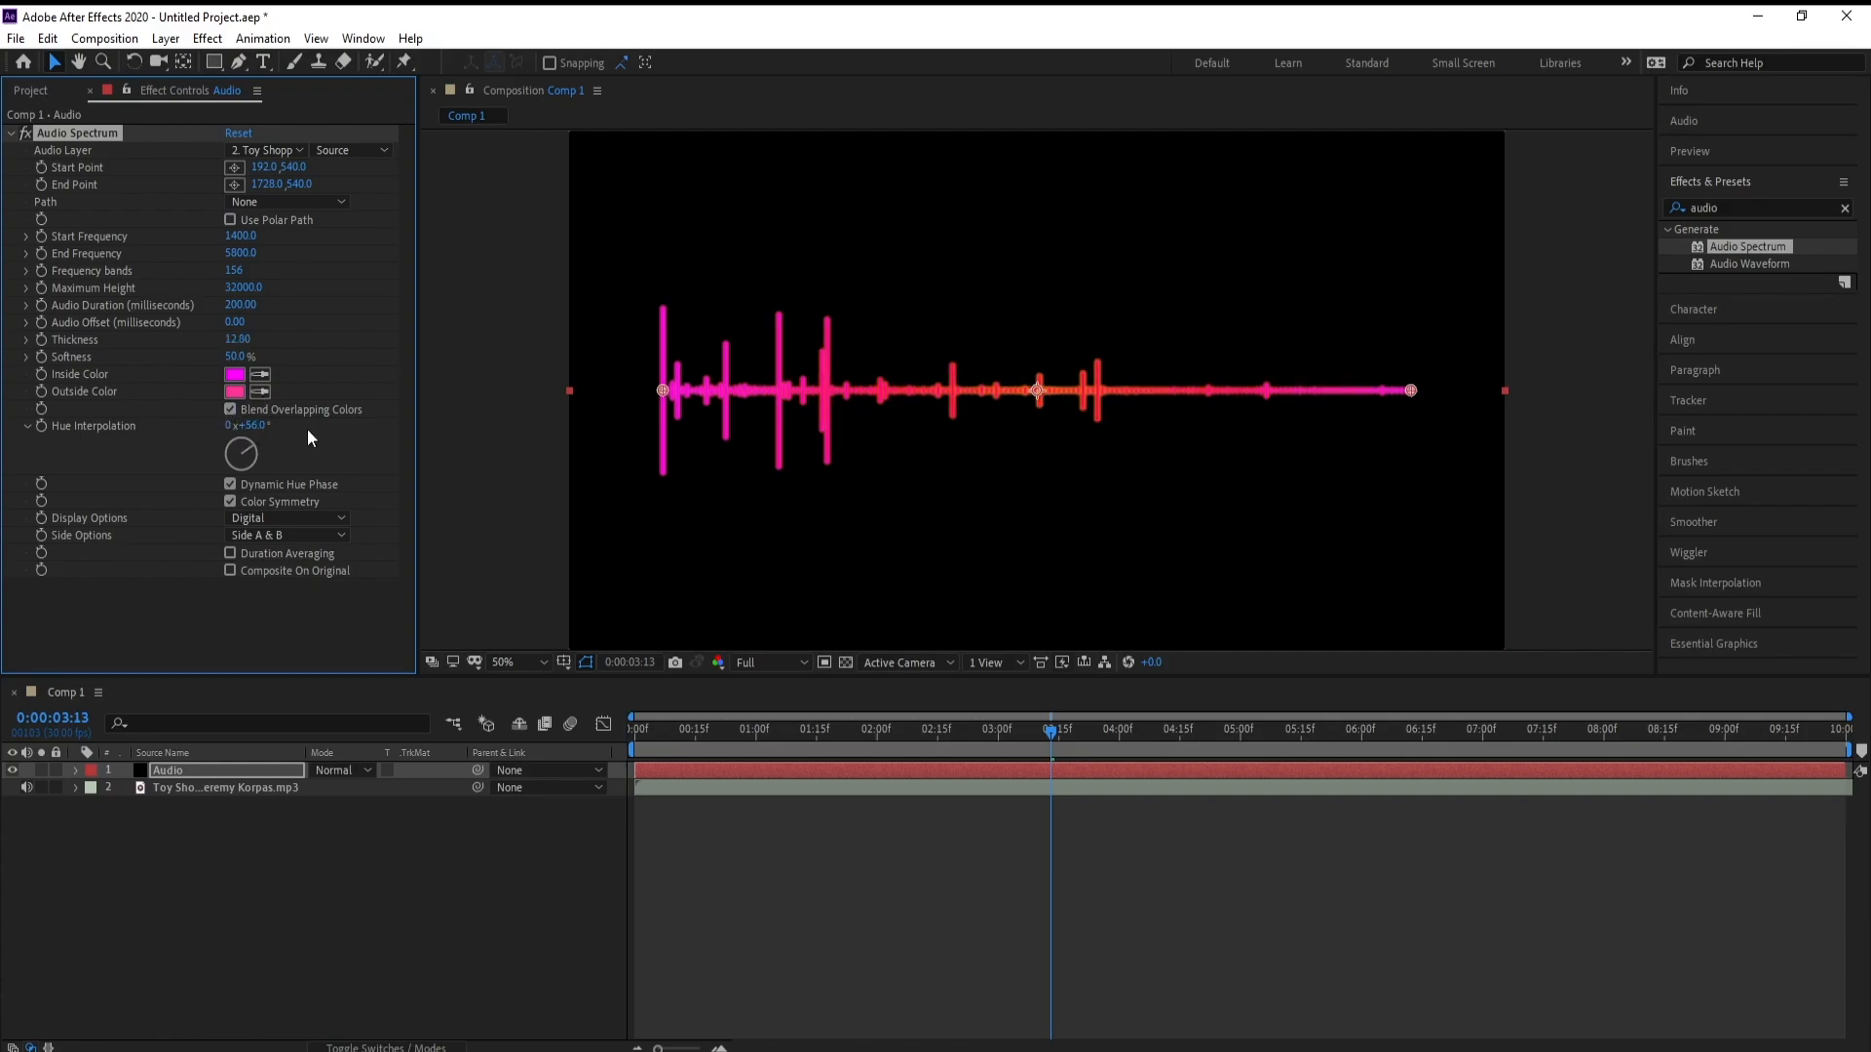
{"action": "left_click", "coordinate": [252, 426]}
{"action": "type", "text": "160"}
{"action": "key", "text": "Return"}
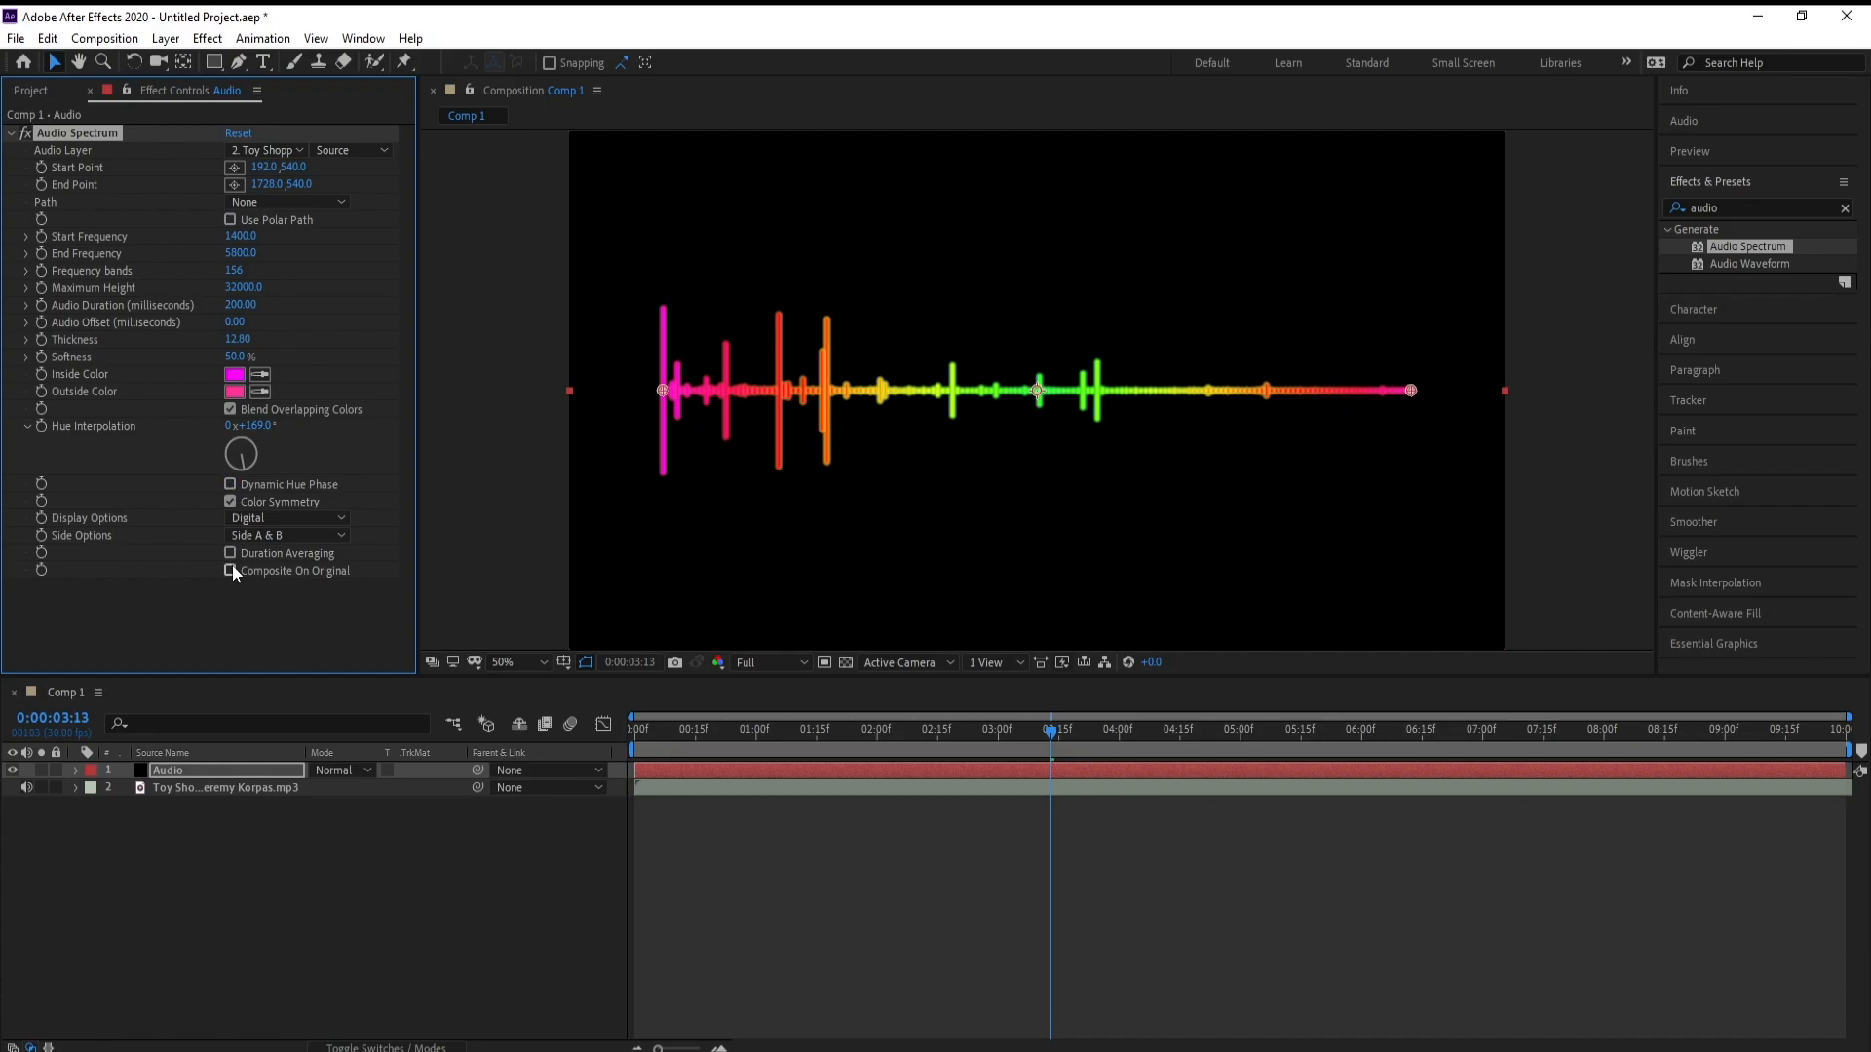
Display the spectrum as analog lines and enable Duration Averaging
{"action": "left_click", "coordinate": [244, 521]}
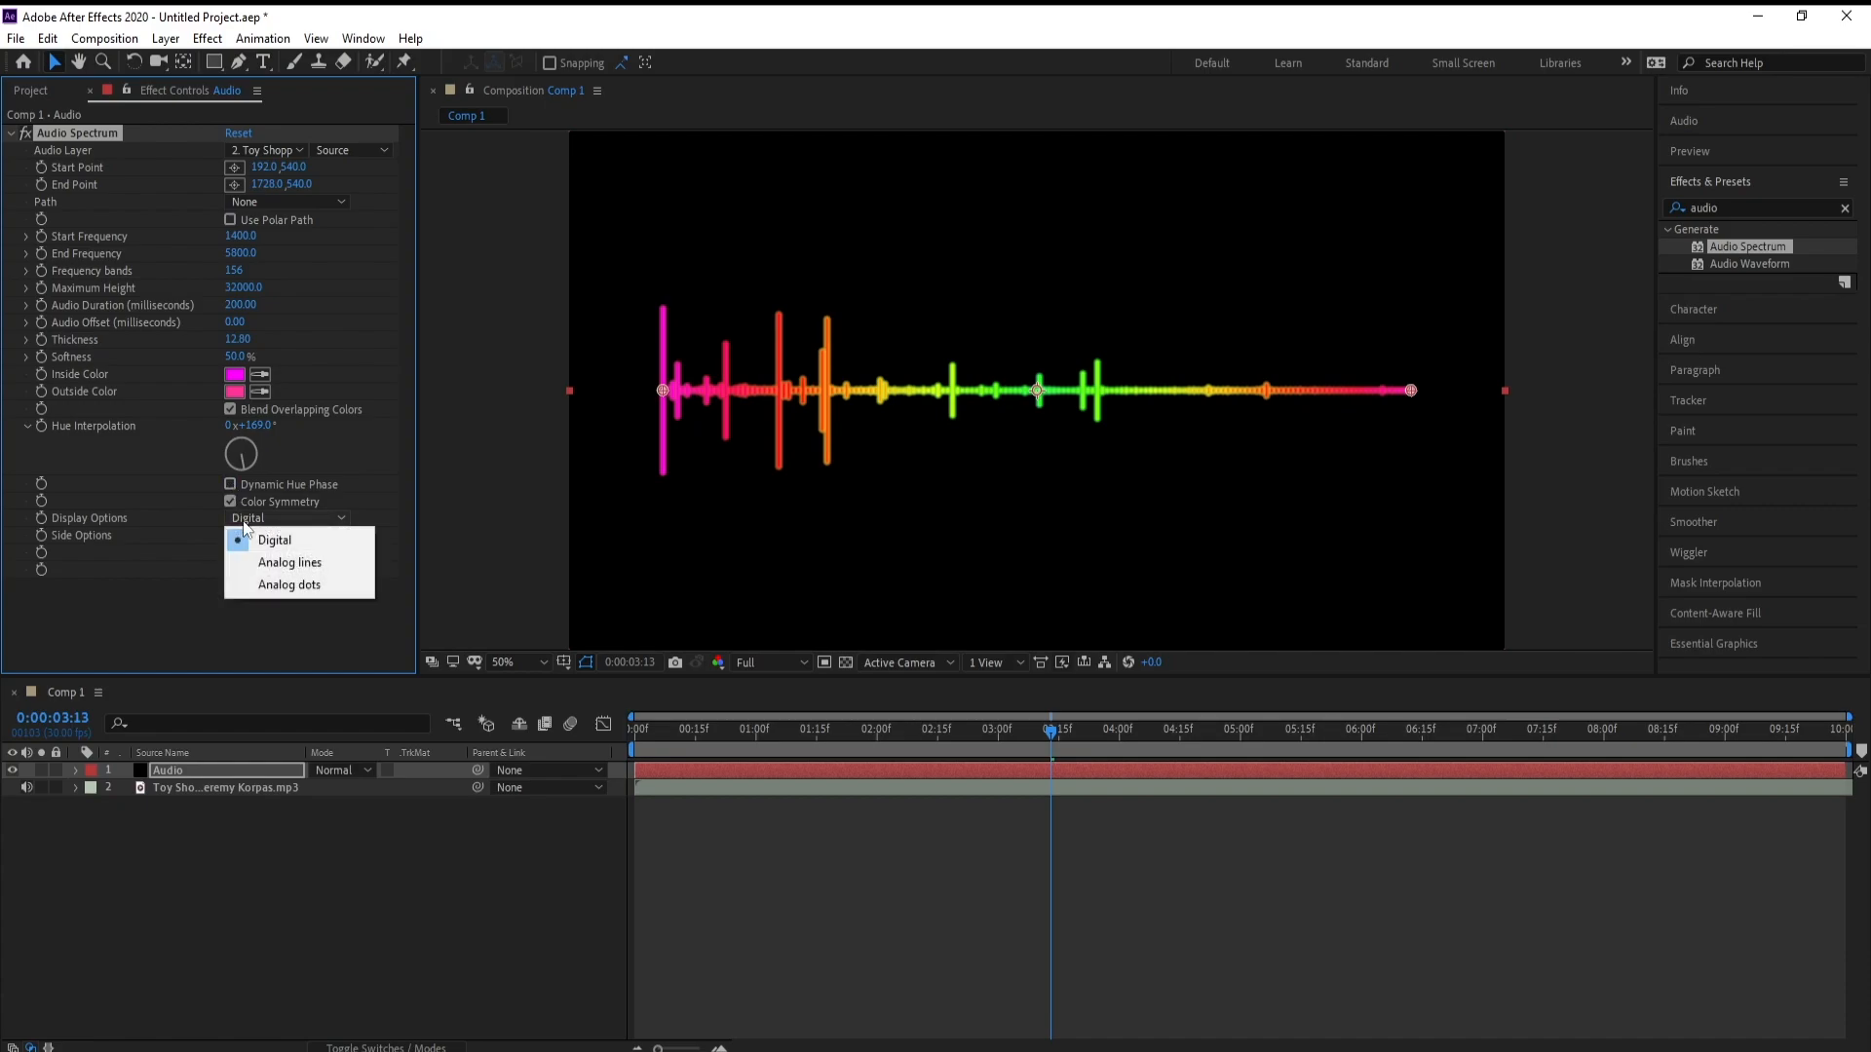
{"action": "left_click", "coordinate": [283, 562]}
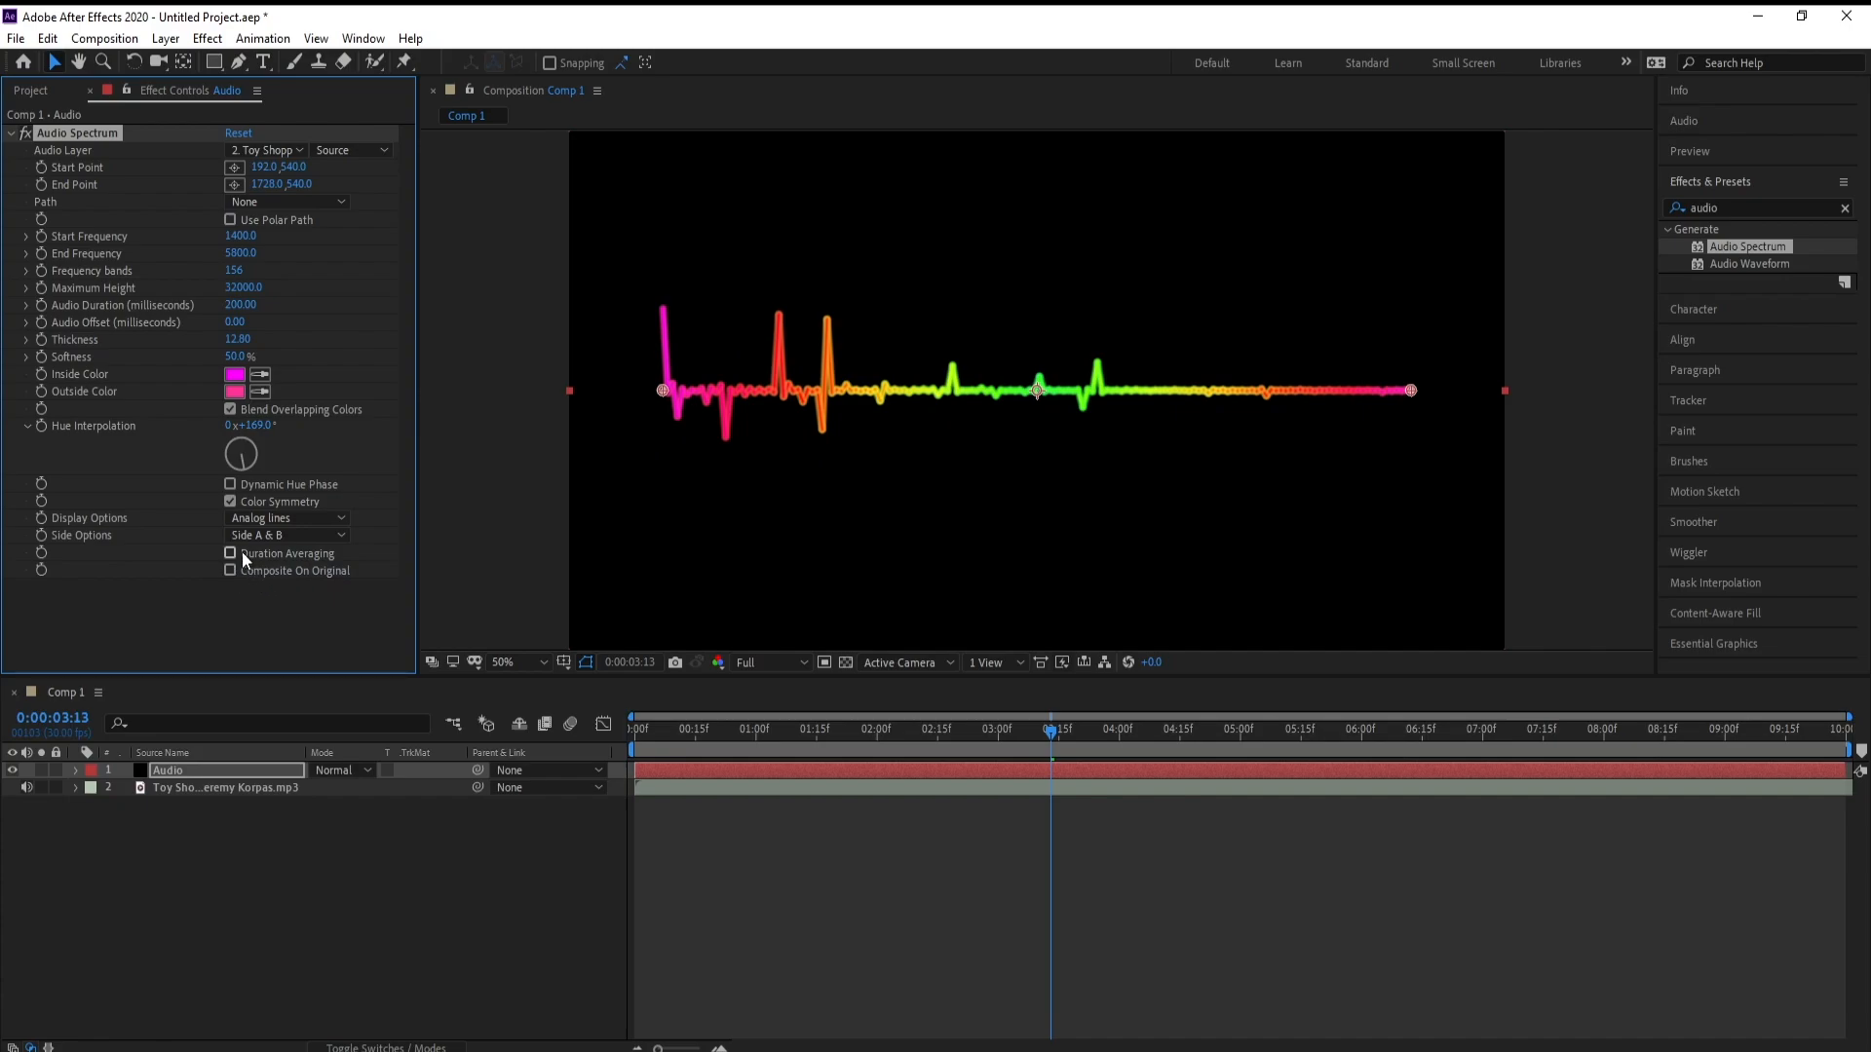
{"action": "left_click", "coordinate": [231, 552]}
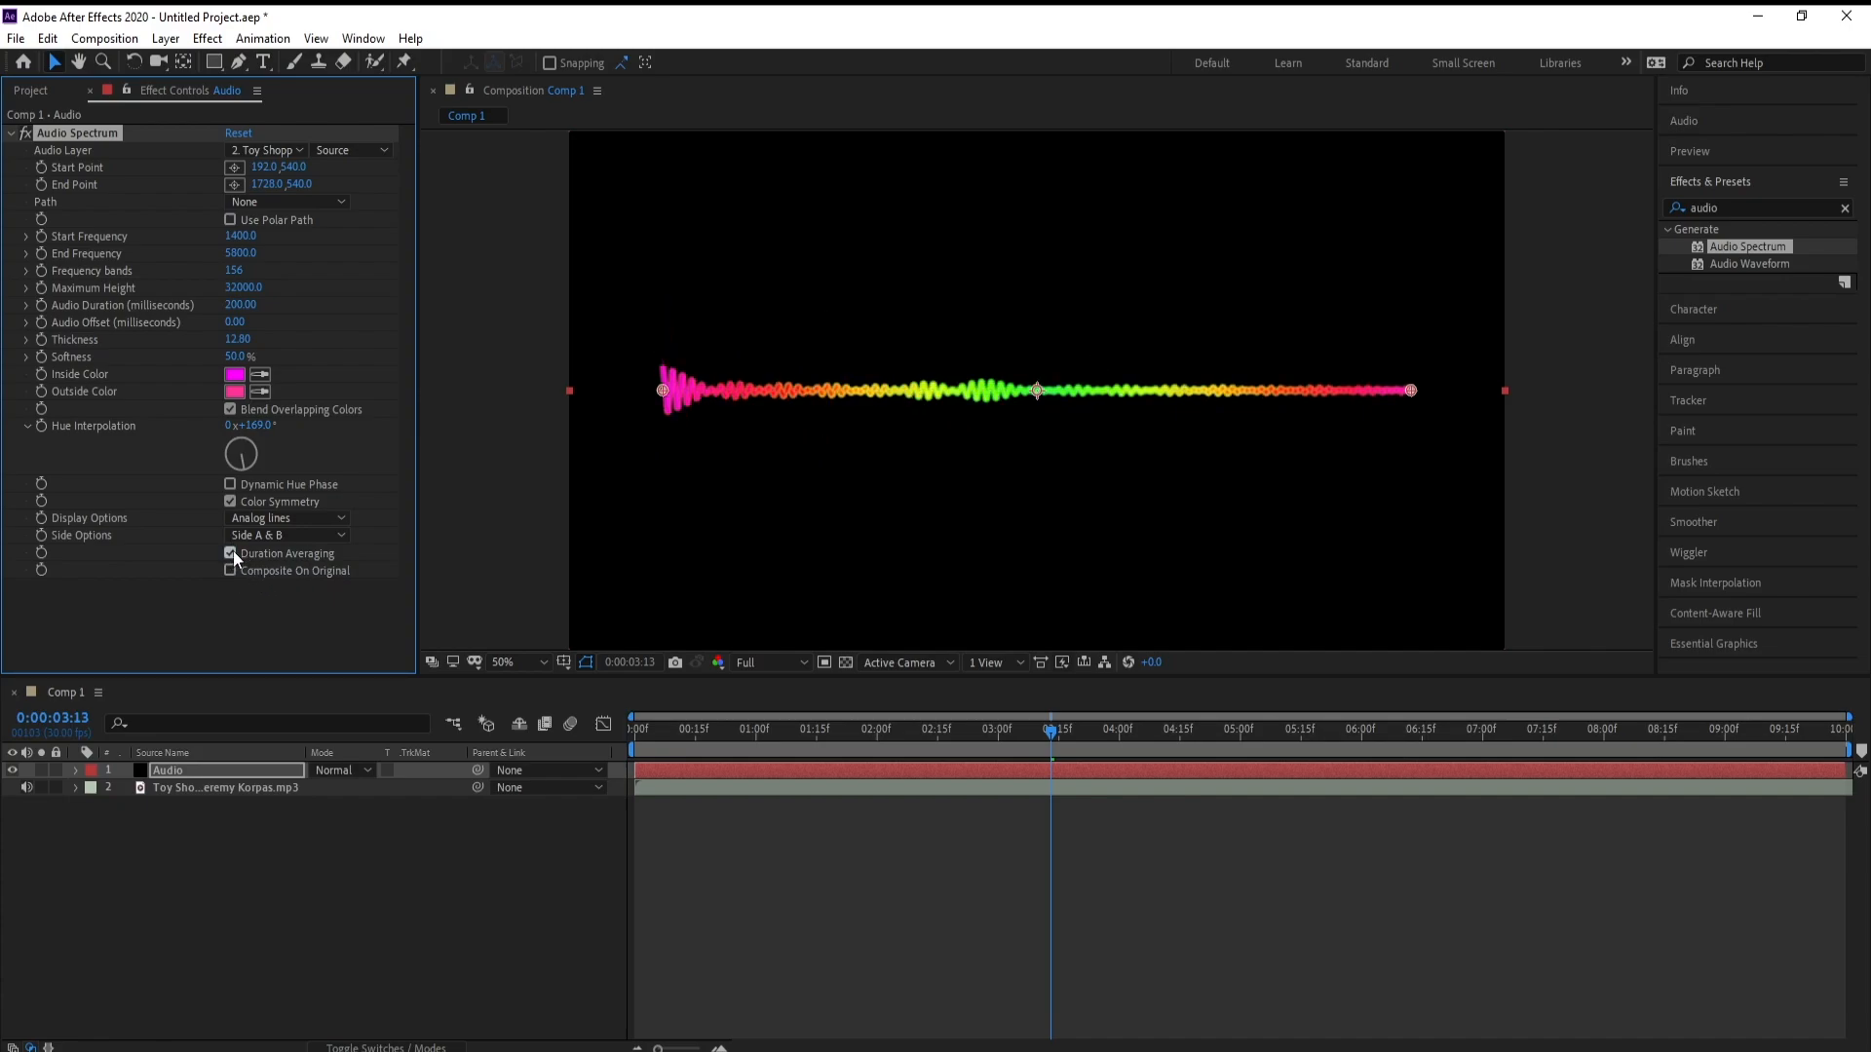
Preview the spectrum animation from the start of the timeline
{"action": "left_click_drag", "start_coordinate": [981, 752], "coordinate": [607, 755]}
{"action": "key", "text": "space"}
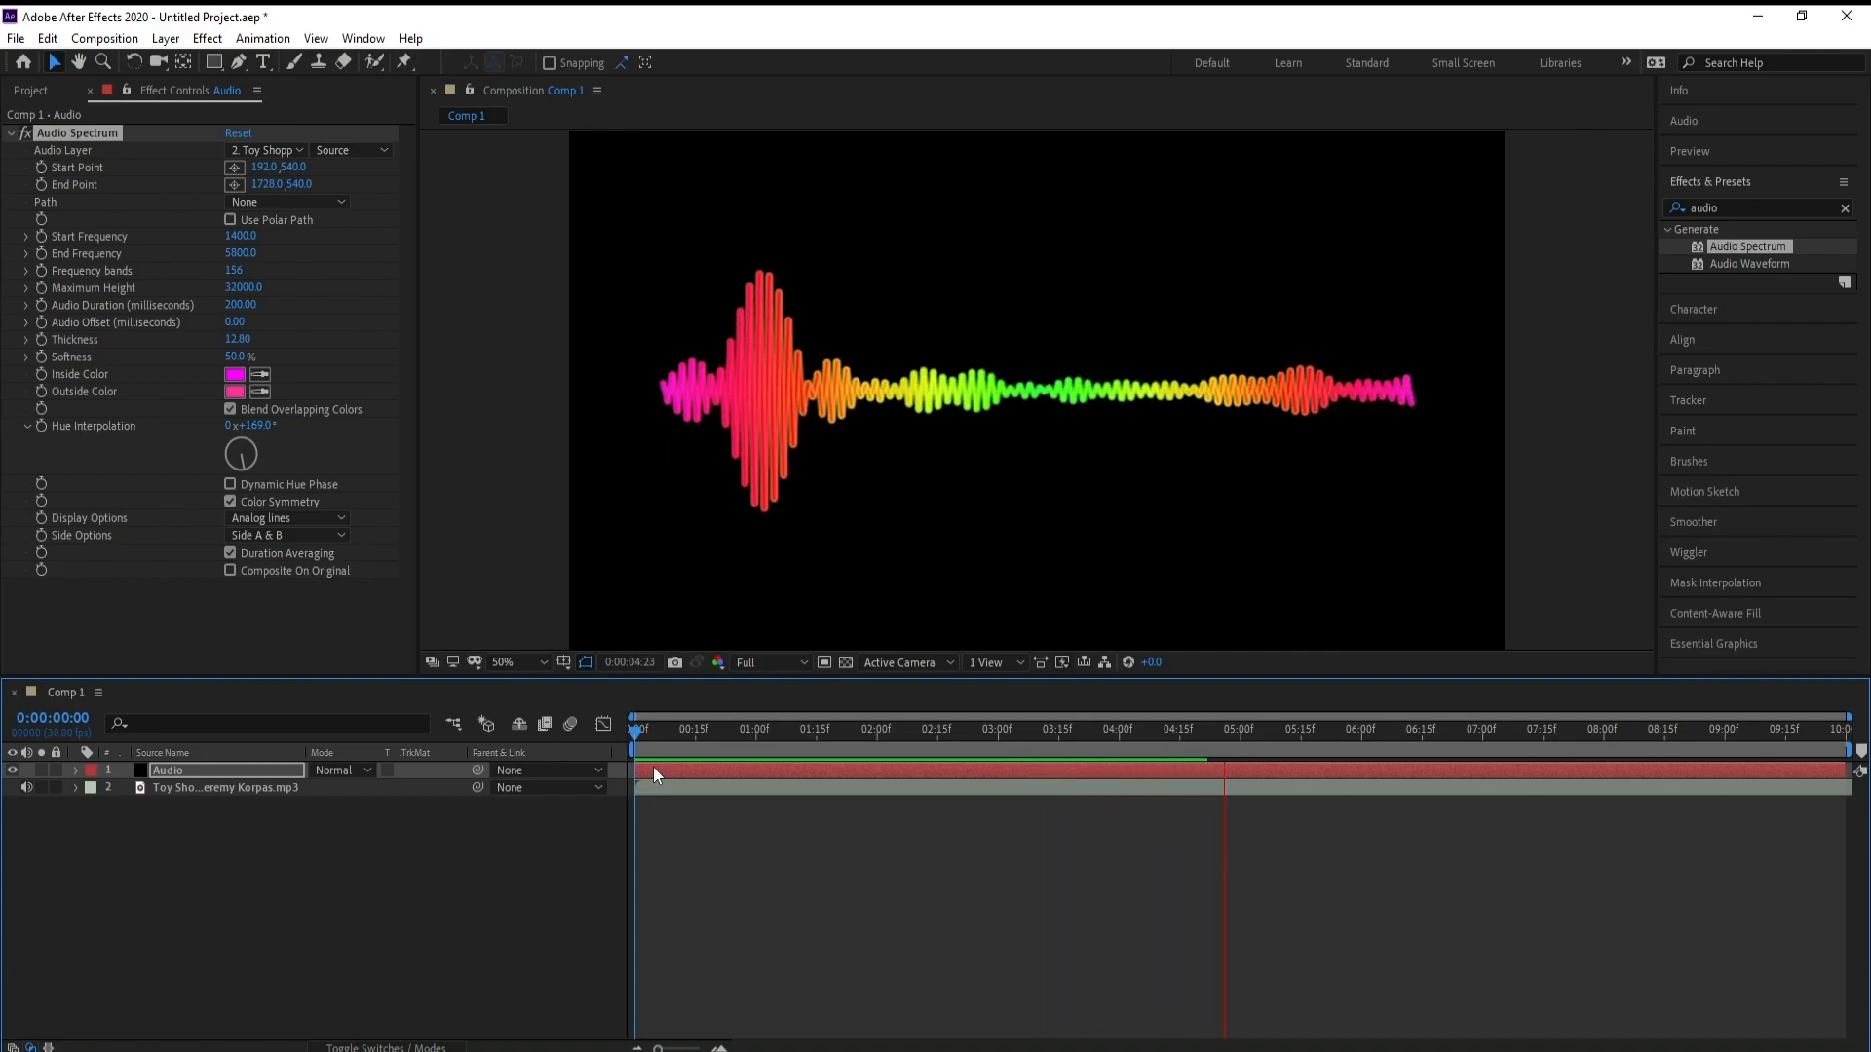
{"action": "key", "text": "space"}
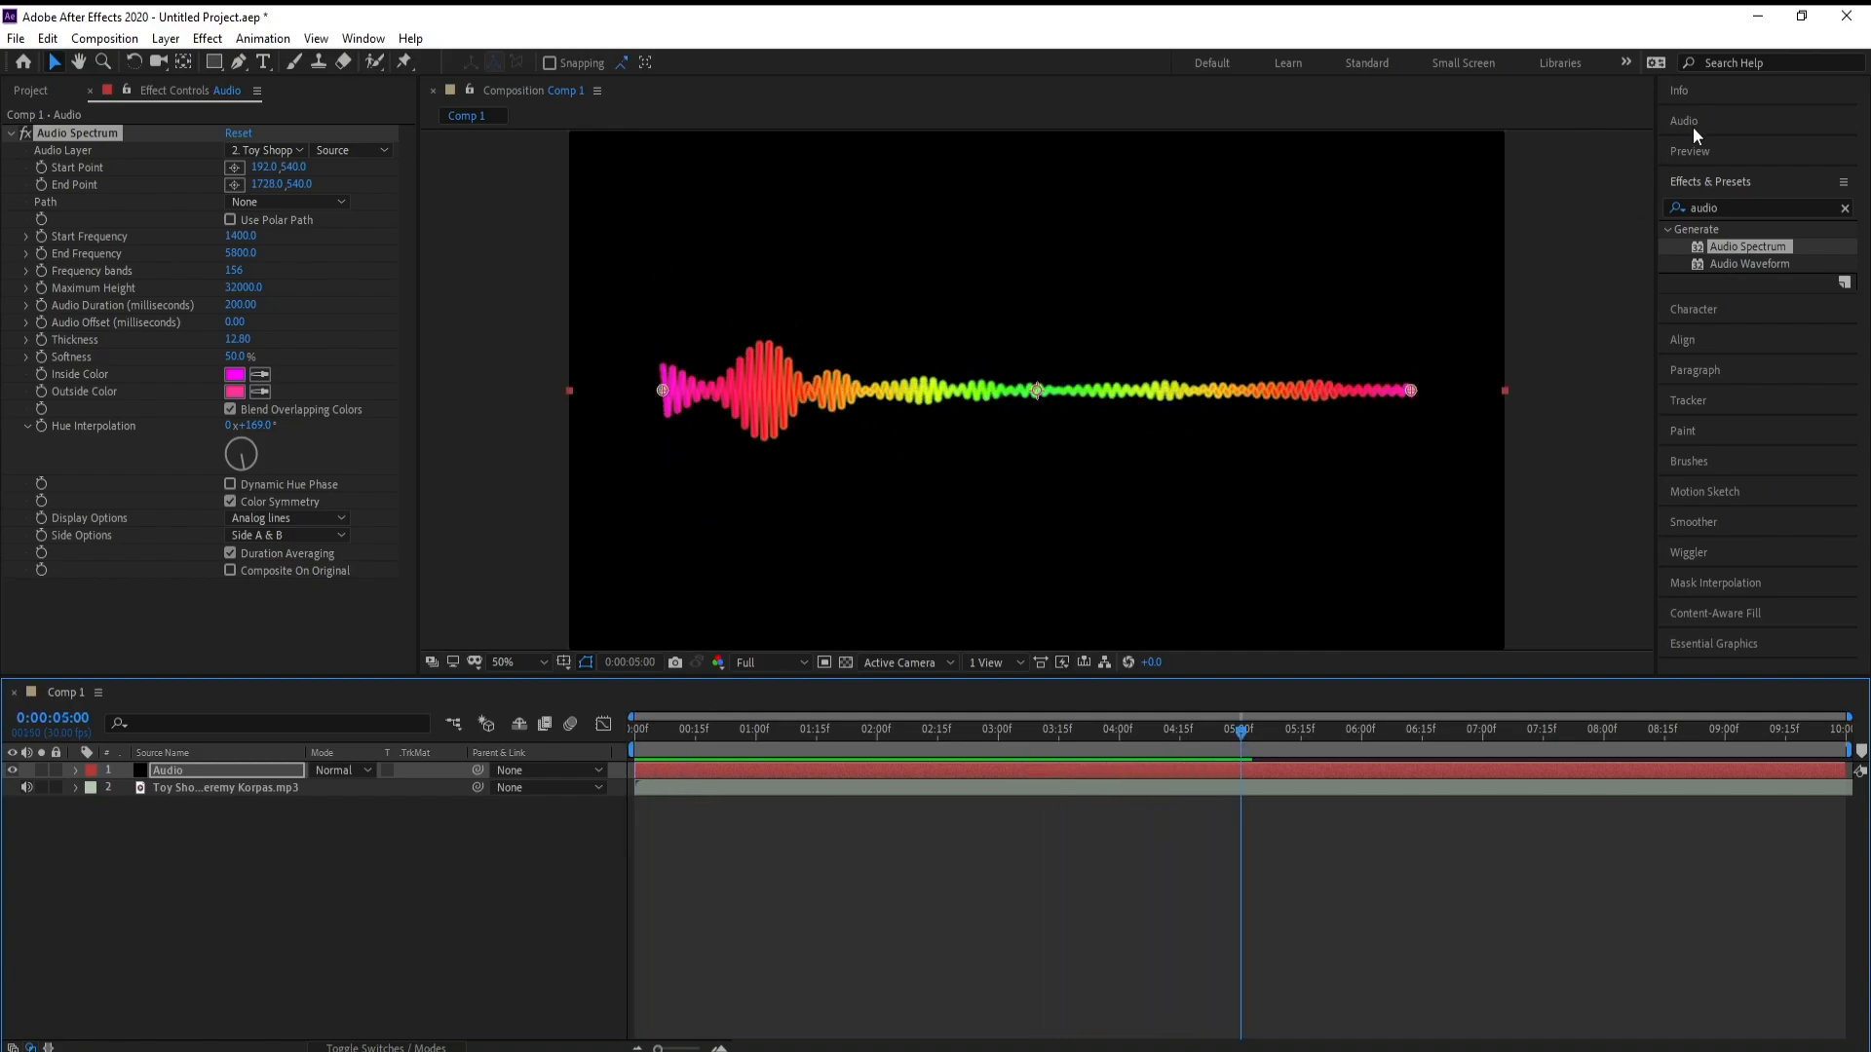
Find the Directional Blur effect and apply it to the Audio layer
{"action": "left_click", "coordinate": [1746, 207]}
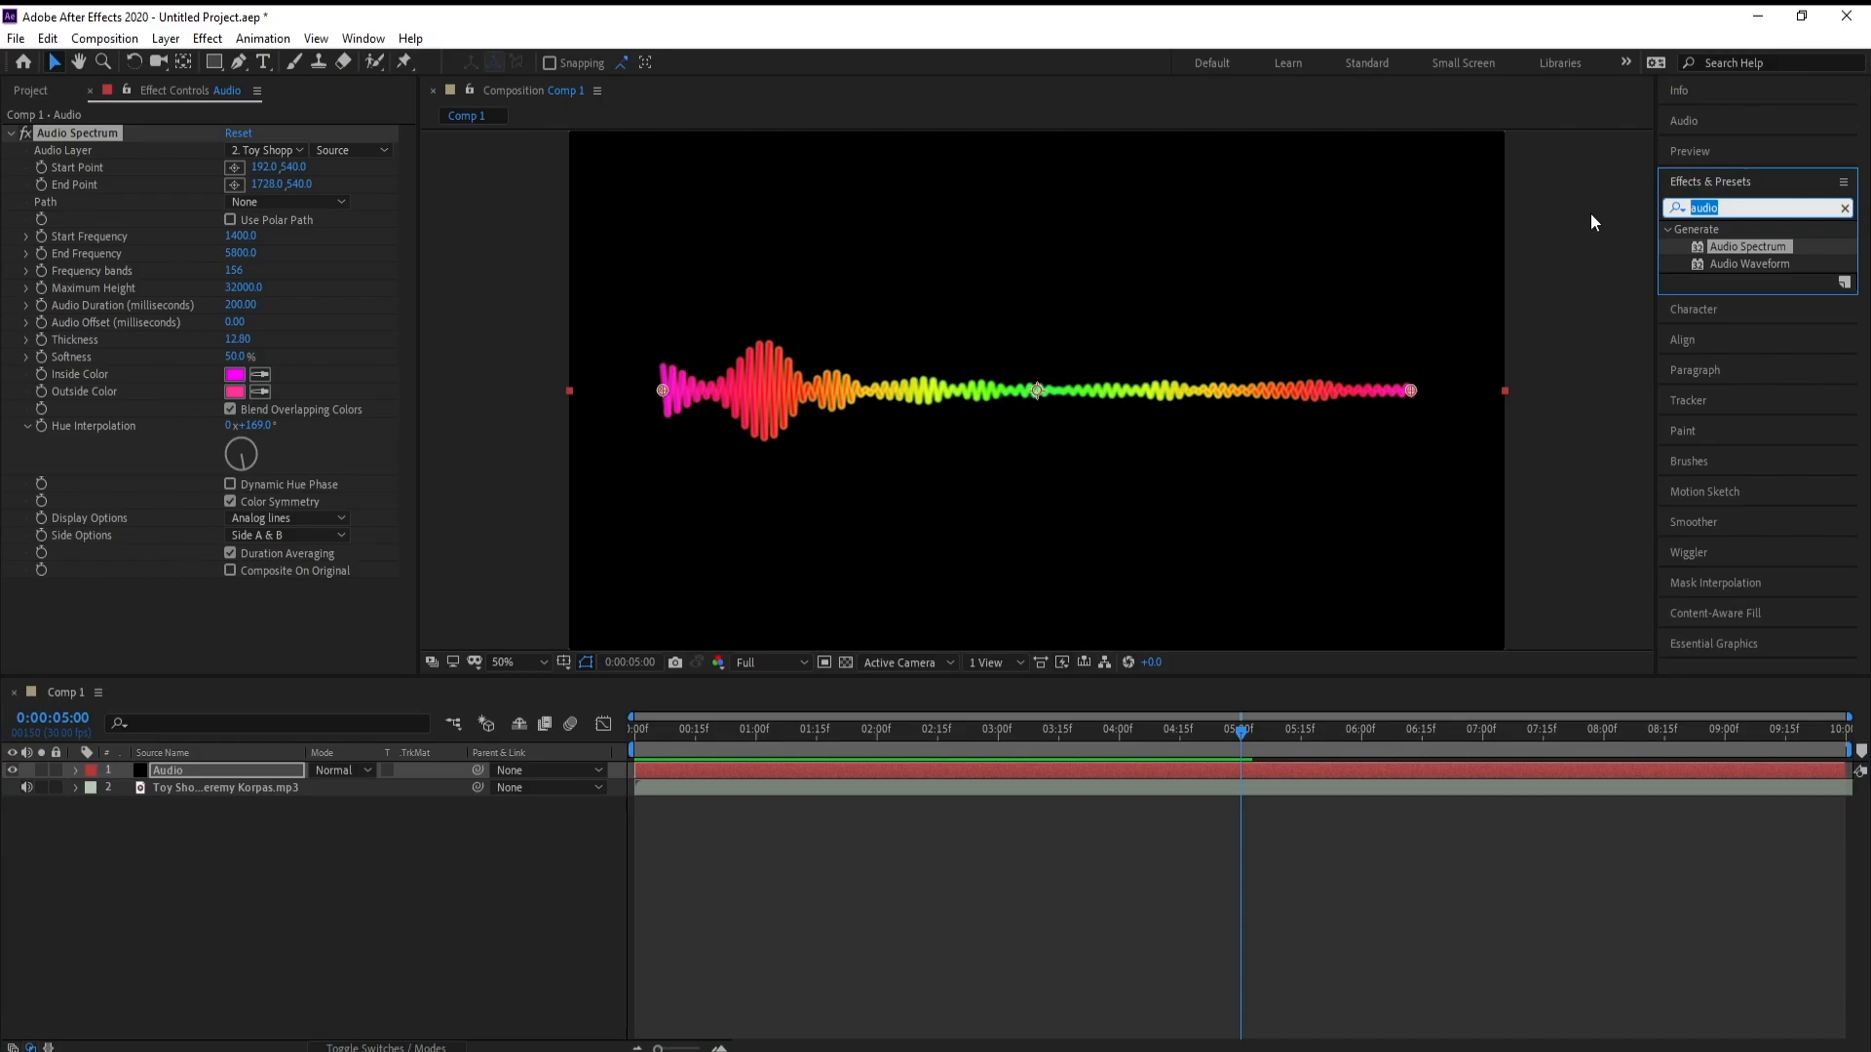
{"action": "type", "text": "di"}
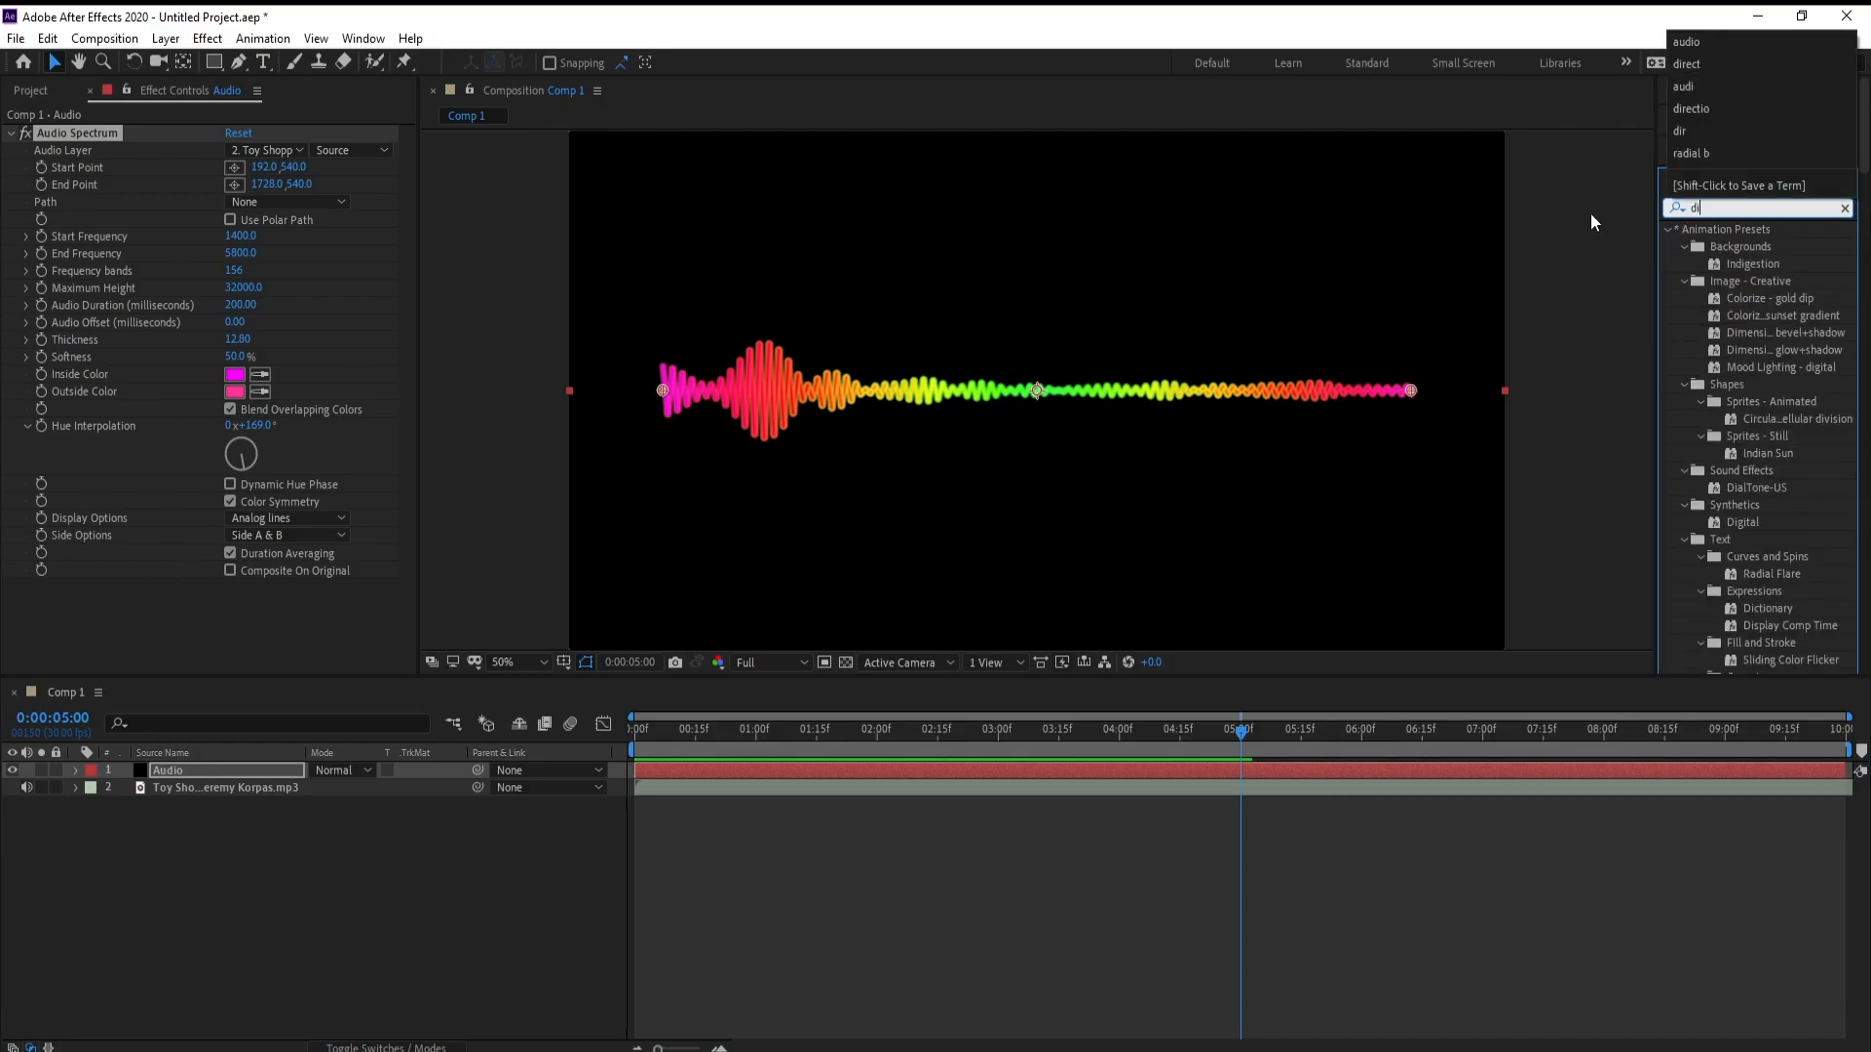
{"action": "type", "text": "re"}
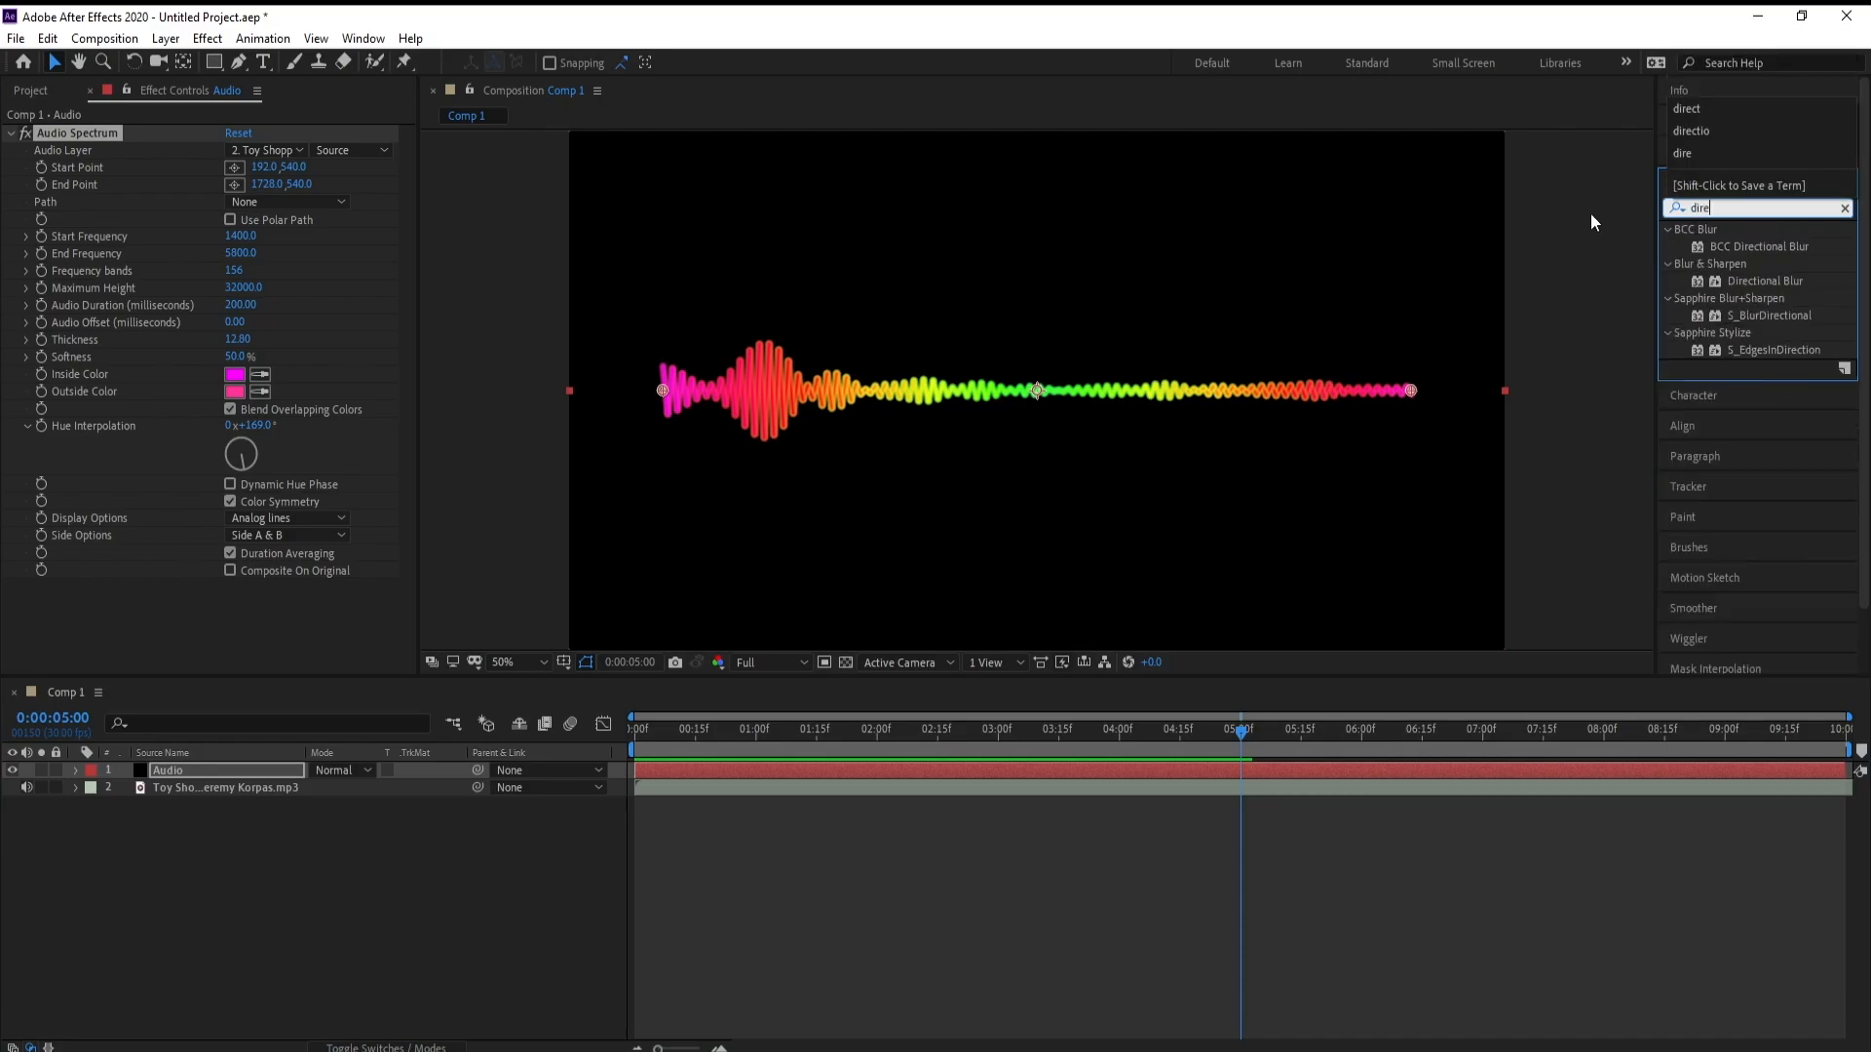
{"action": "type", "text": "ctiona"}
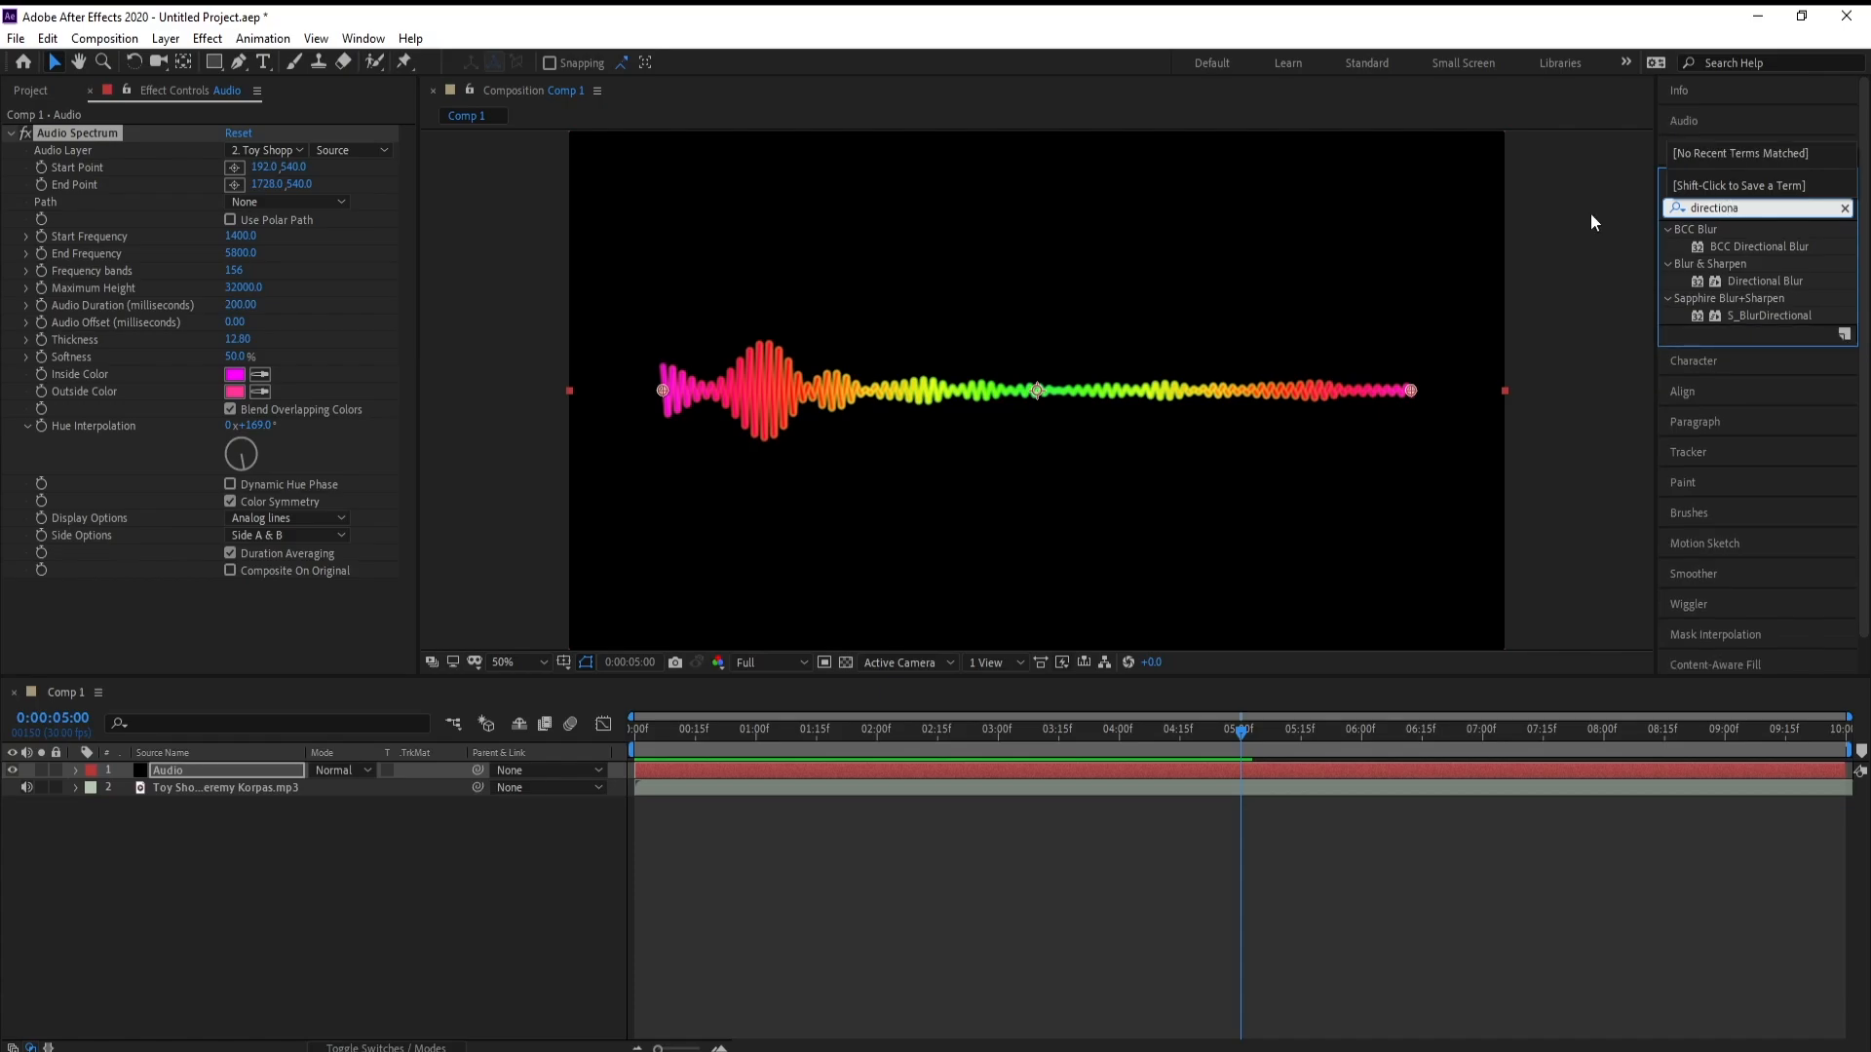
{"action": "left_click_drag", "start_coordinate": [1729, 280], "coordinate": [821, 770]}
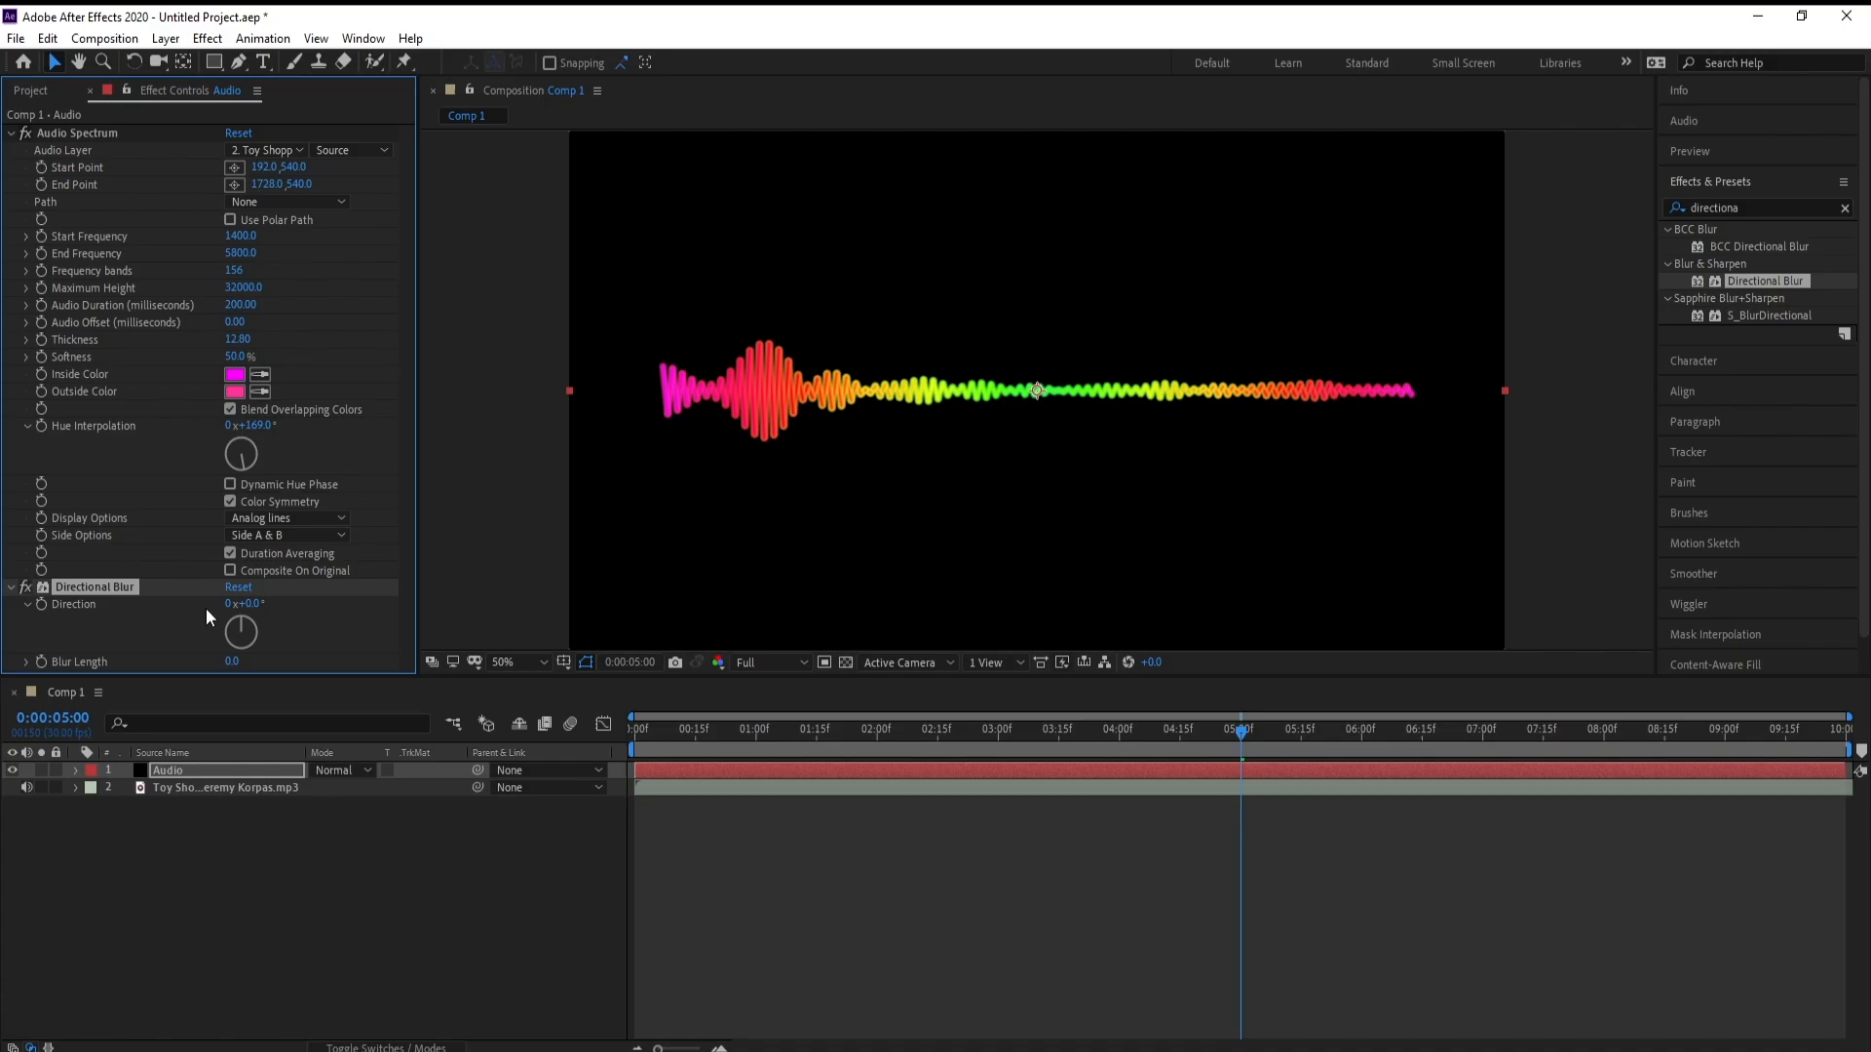
Collapse the Audio Spectrum settings and set the Directional Blur's direction to 4 revolutions plus 70°
{"action": "left_click", "coordinate": [11, 133]}
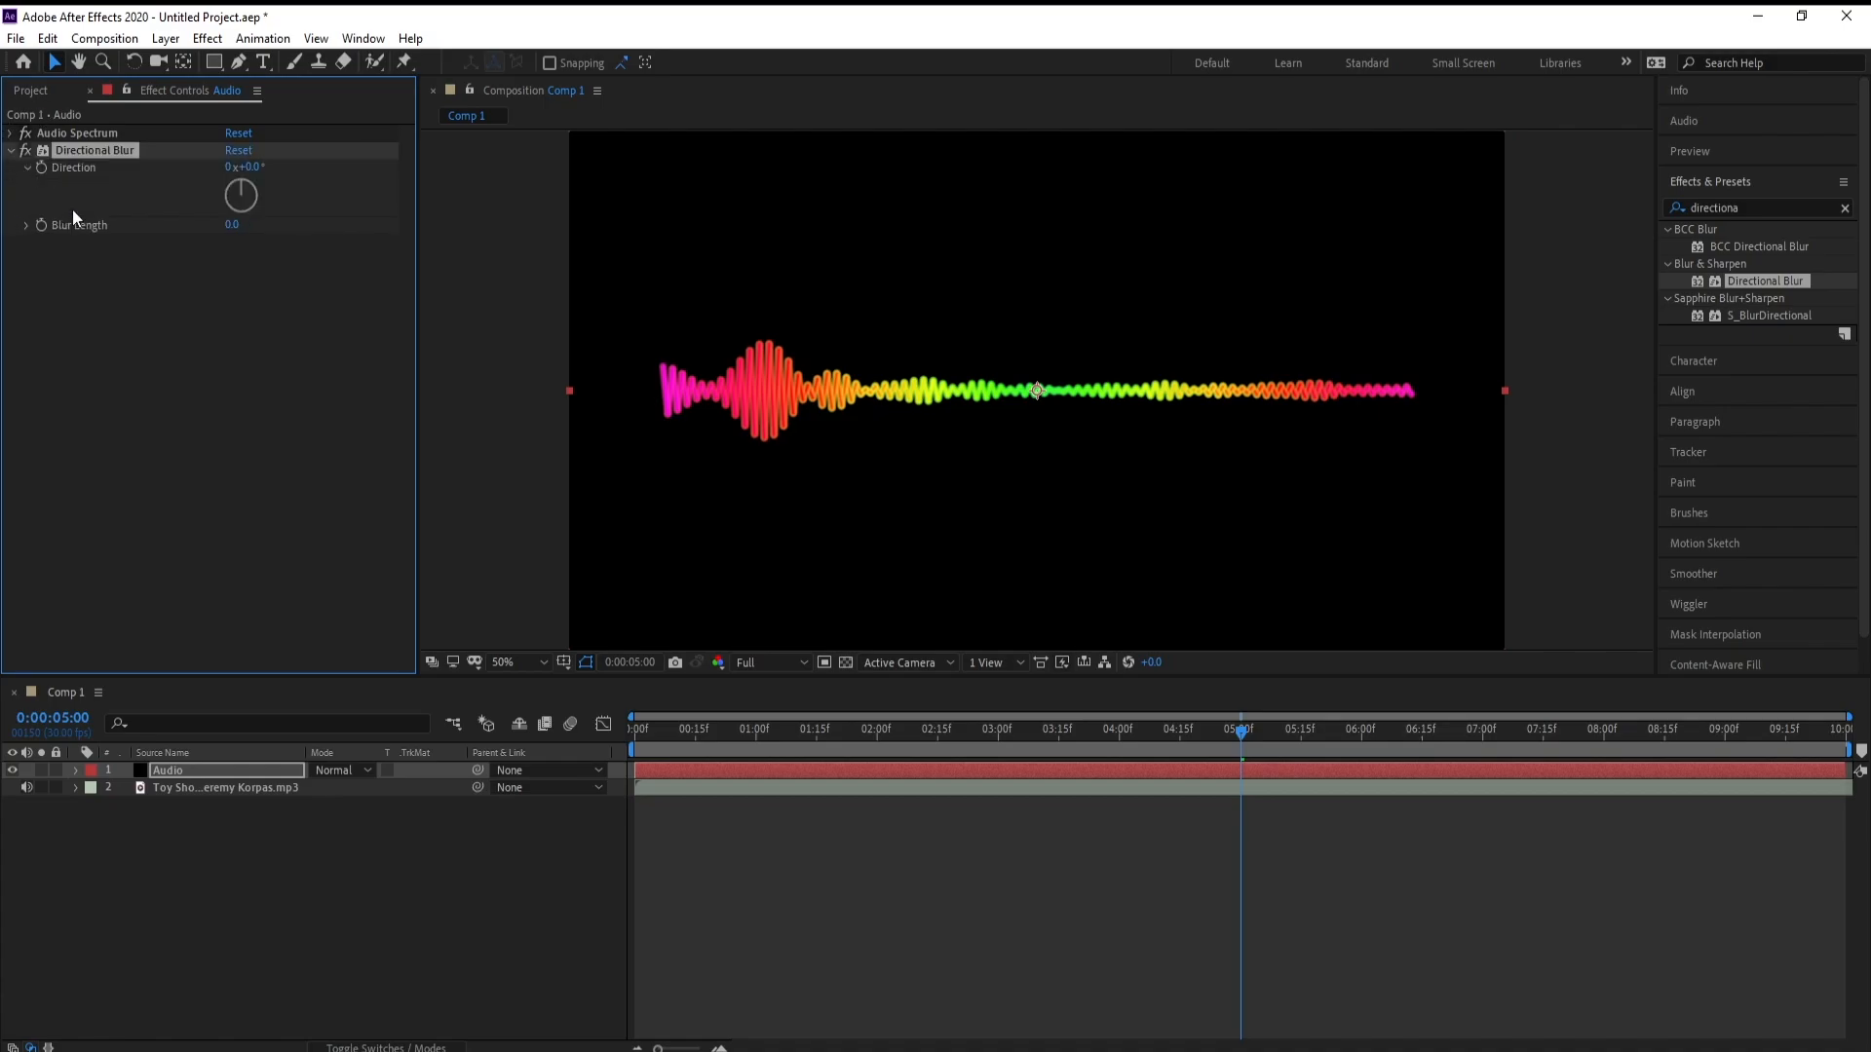
{"action": "left_click", "coordinate": [230, 166]}
{"action": "type", "text": "4"}
{"action": "left_click", "coordinate": [289, 179]}
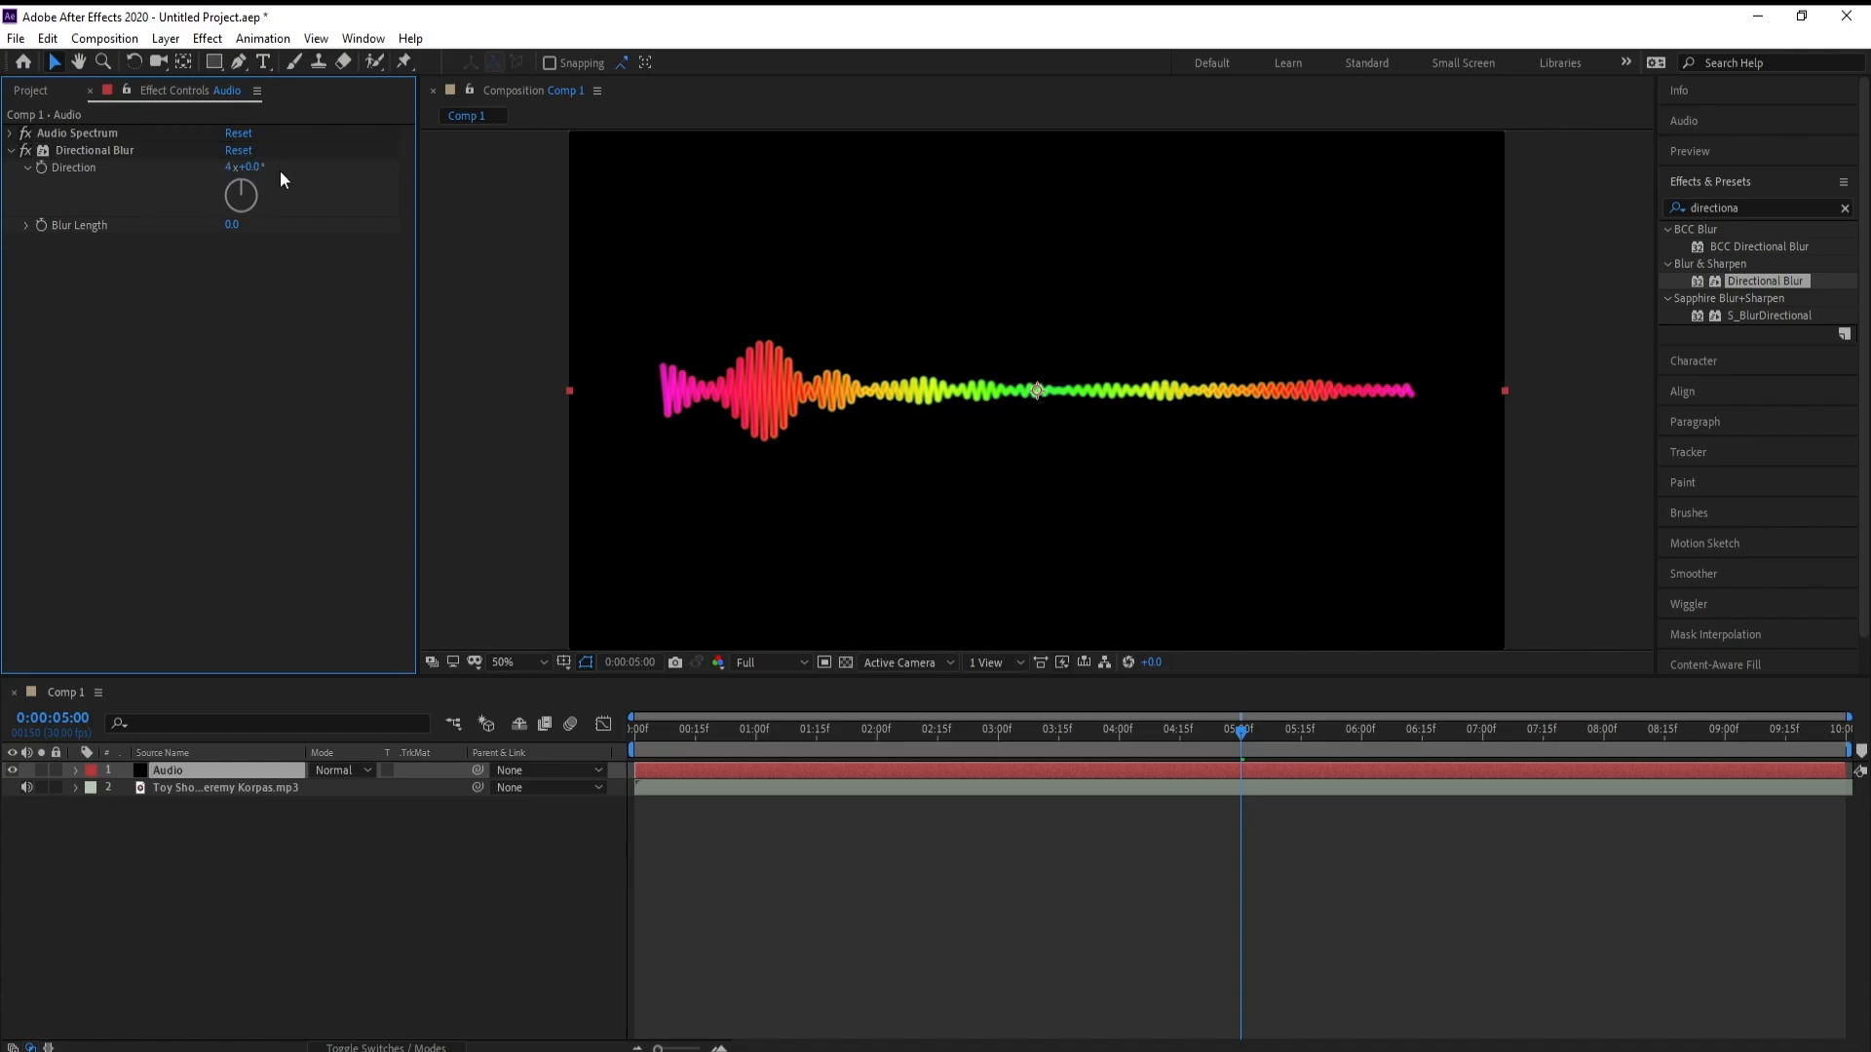
{"action": "left_click", "coordinate": [253, 167]}
{"action": "type", "text": "70"}
{"action": "key", "text": "Return"}
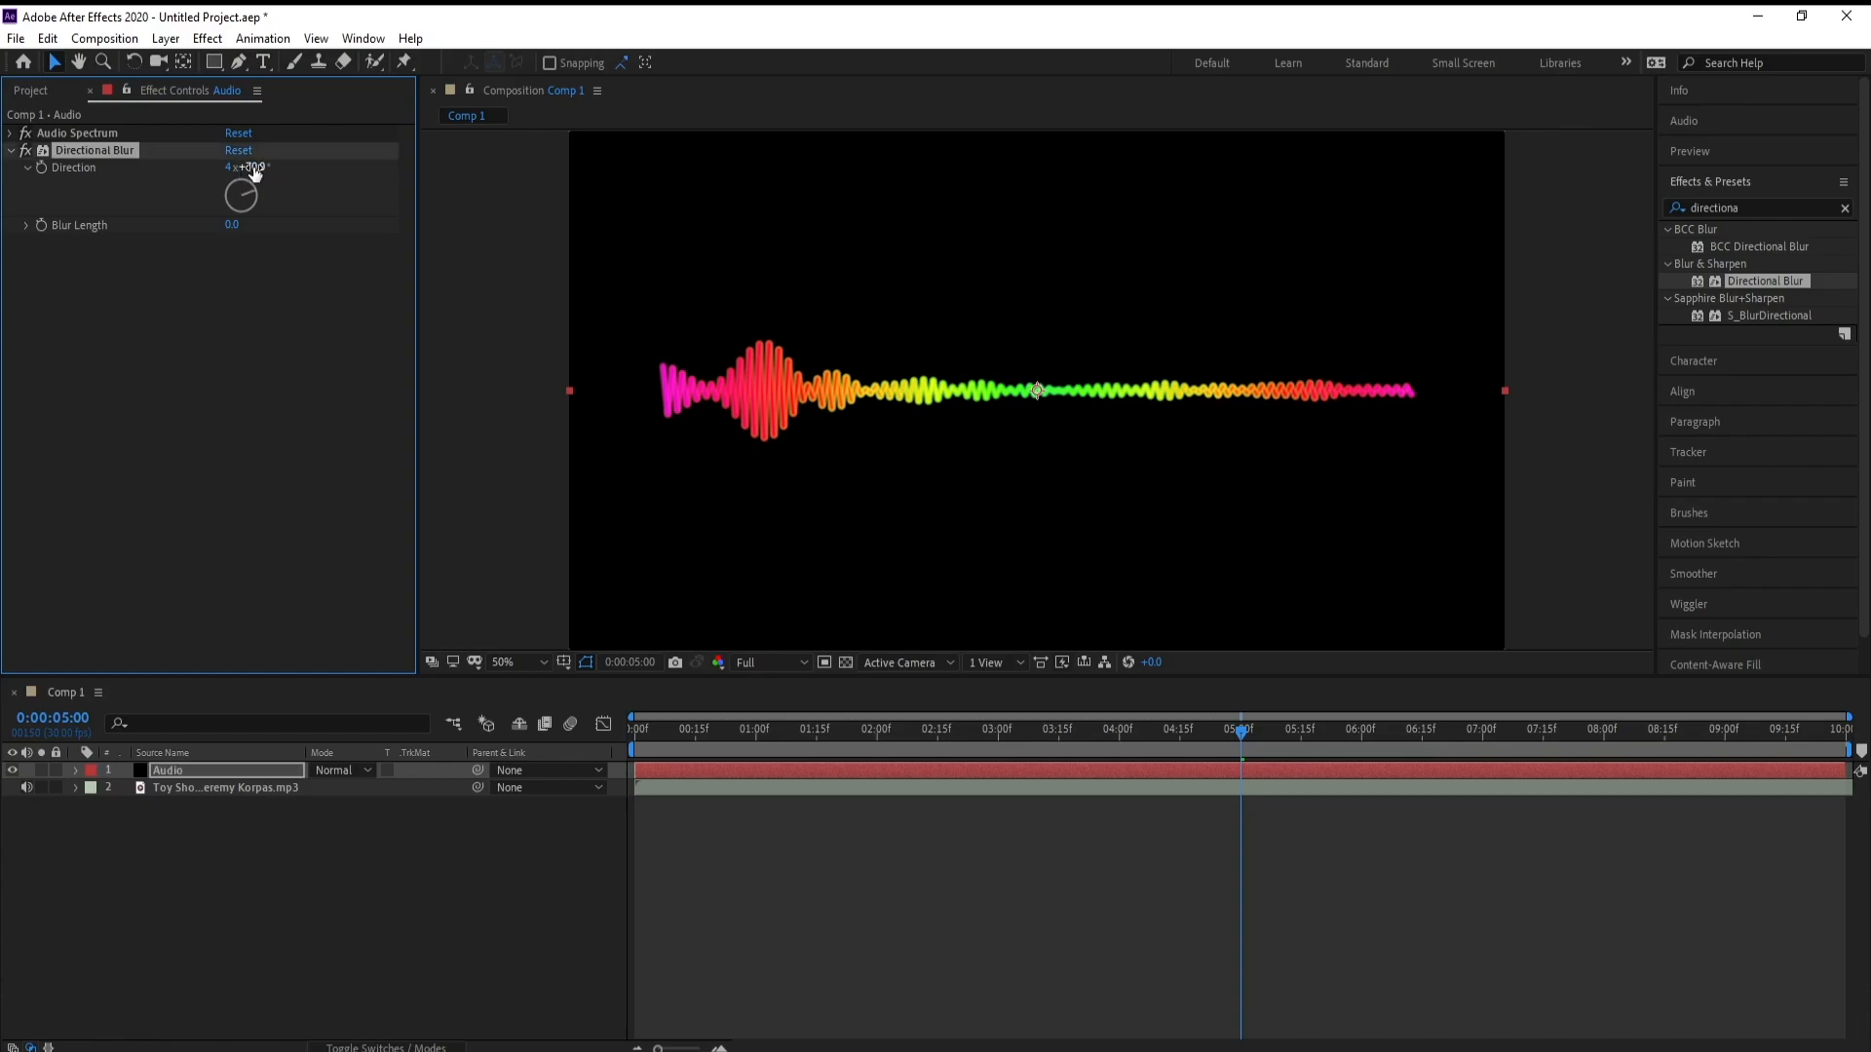
Set the Directional Blur's Blur Length to 700
{"action": "left_click_drag", "start_coordinate": [231, 224], "coordinate": [265, 241]}
{"action": "left_click", "coordinate": [232, 225]}
{"action": "type", "text": "700"}
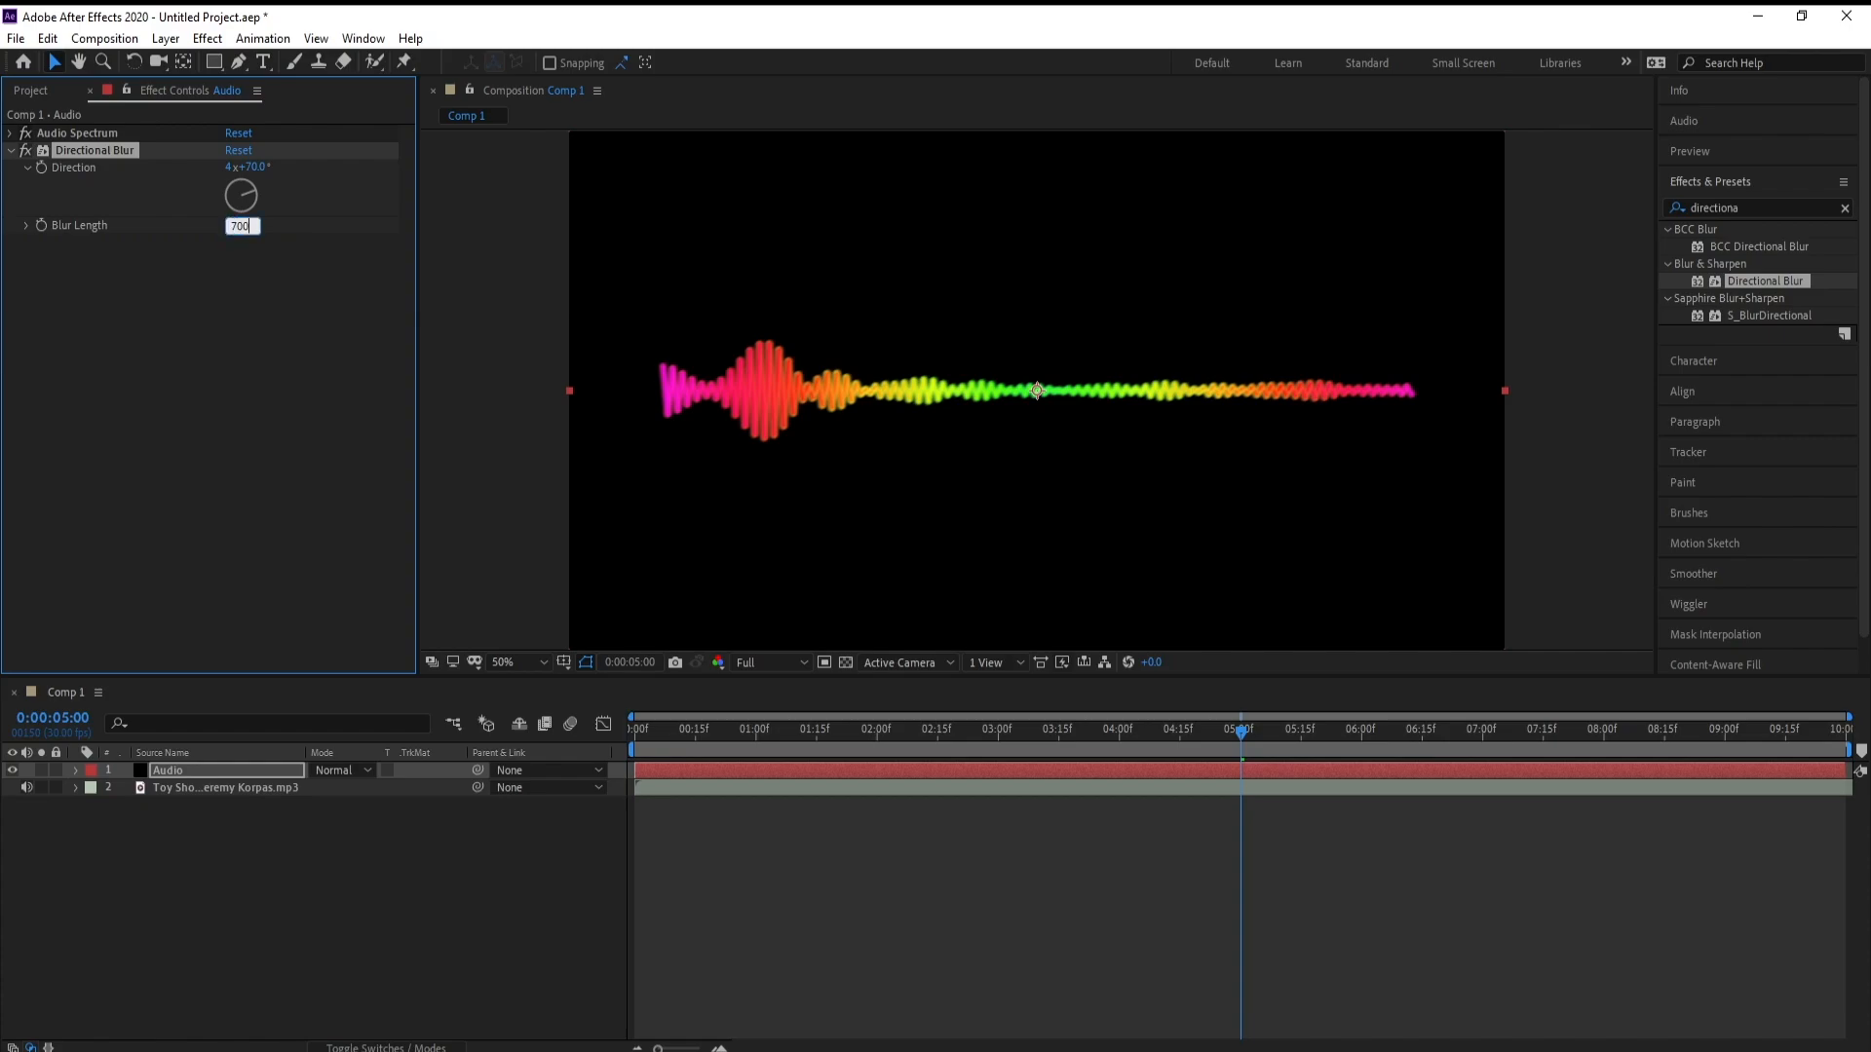
{"action": "key", "text": "Return"}
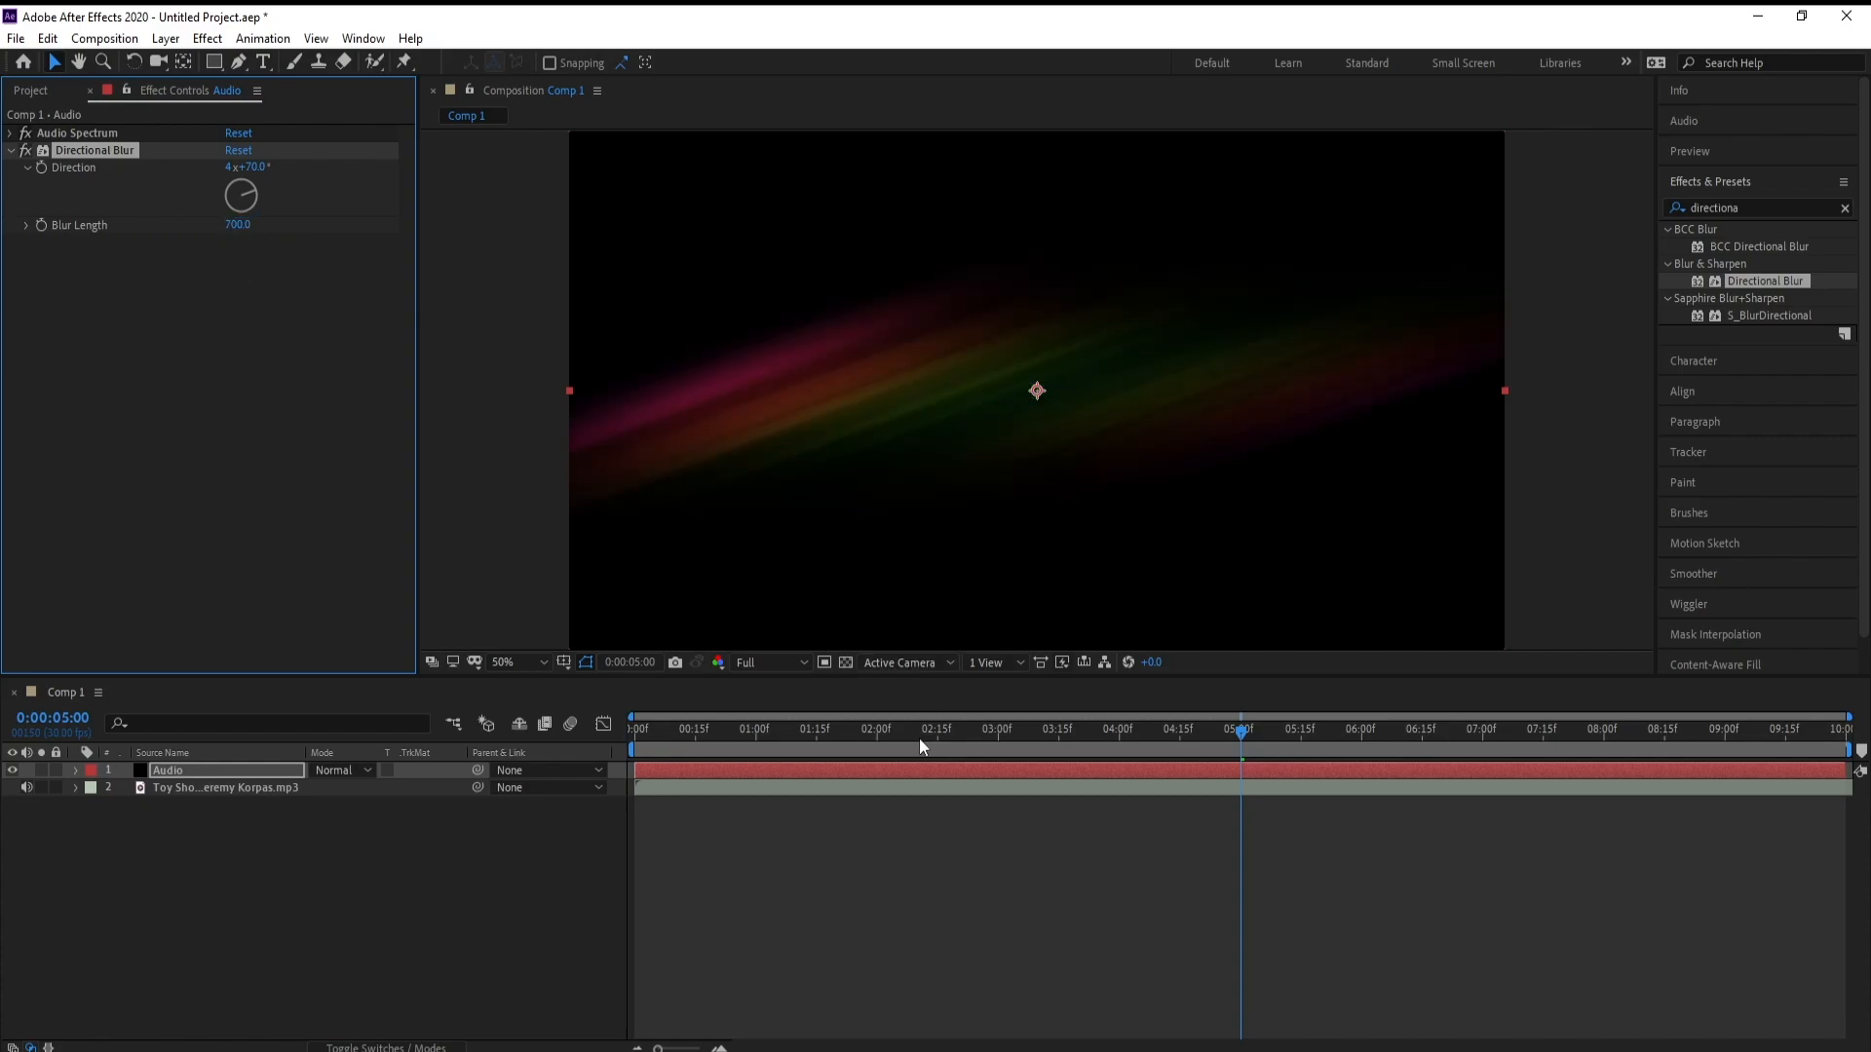
Preview the blurred spectrum from the start of the timeline and scrub back to 0:00:01:24
{"action": "left_click_drag", "start_coordinate": [920, 738], "coordinate": [631, 737]}
{"action": "key", "text": "space"}
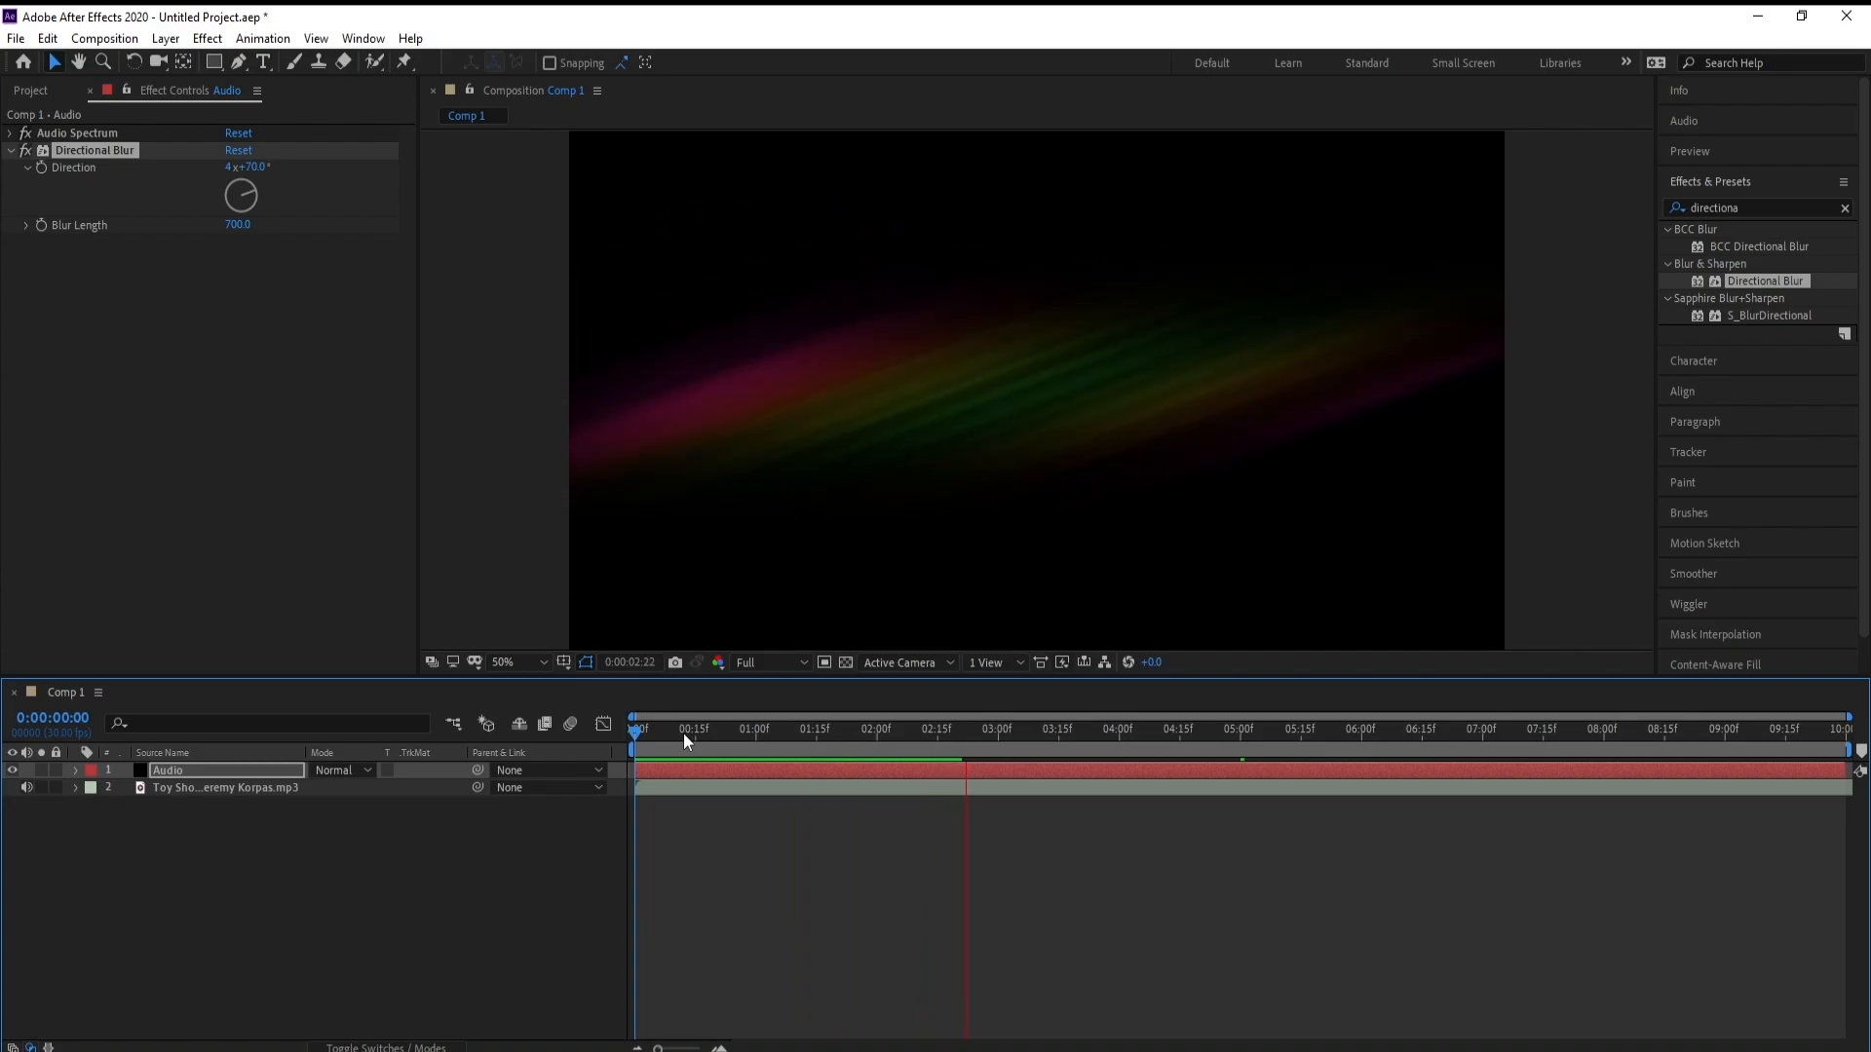
{"action": "left_click_drag", "start_coordinate": [1004, 730], "coordinate": [854, 738]}
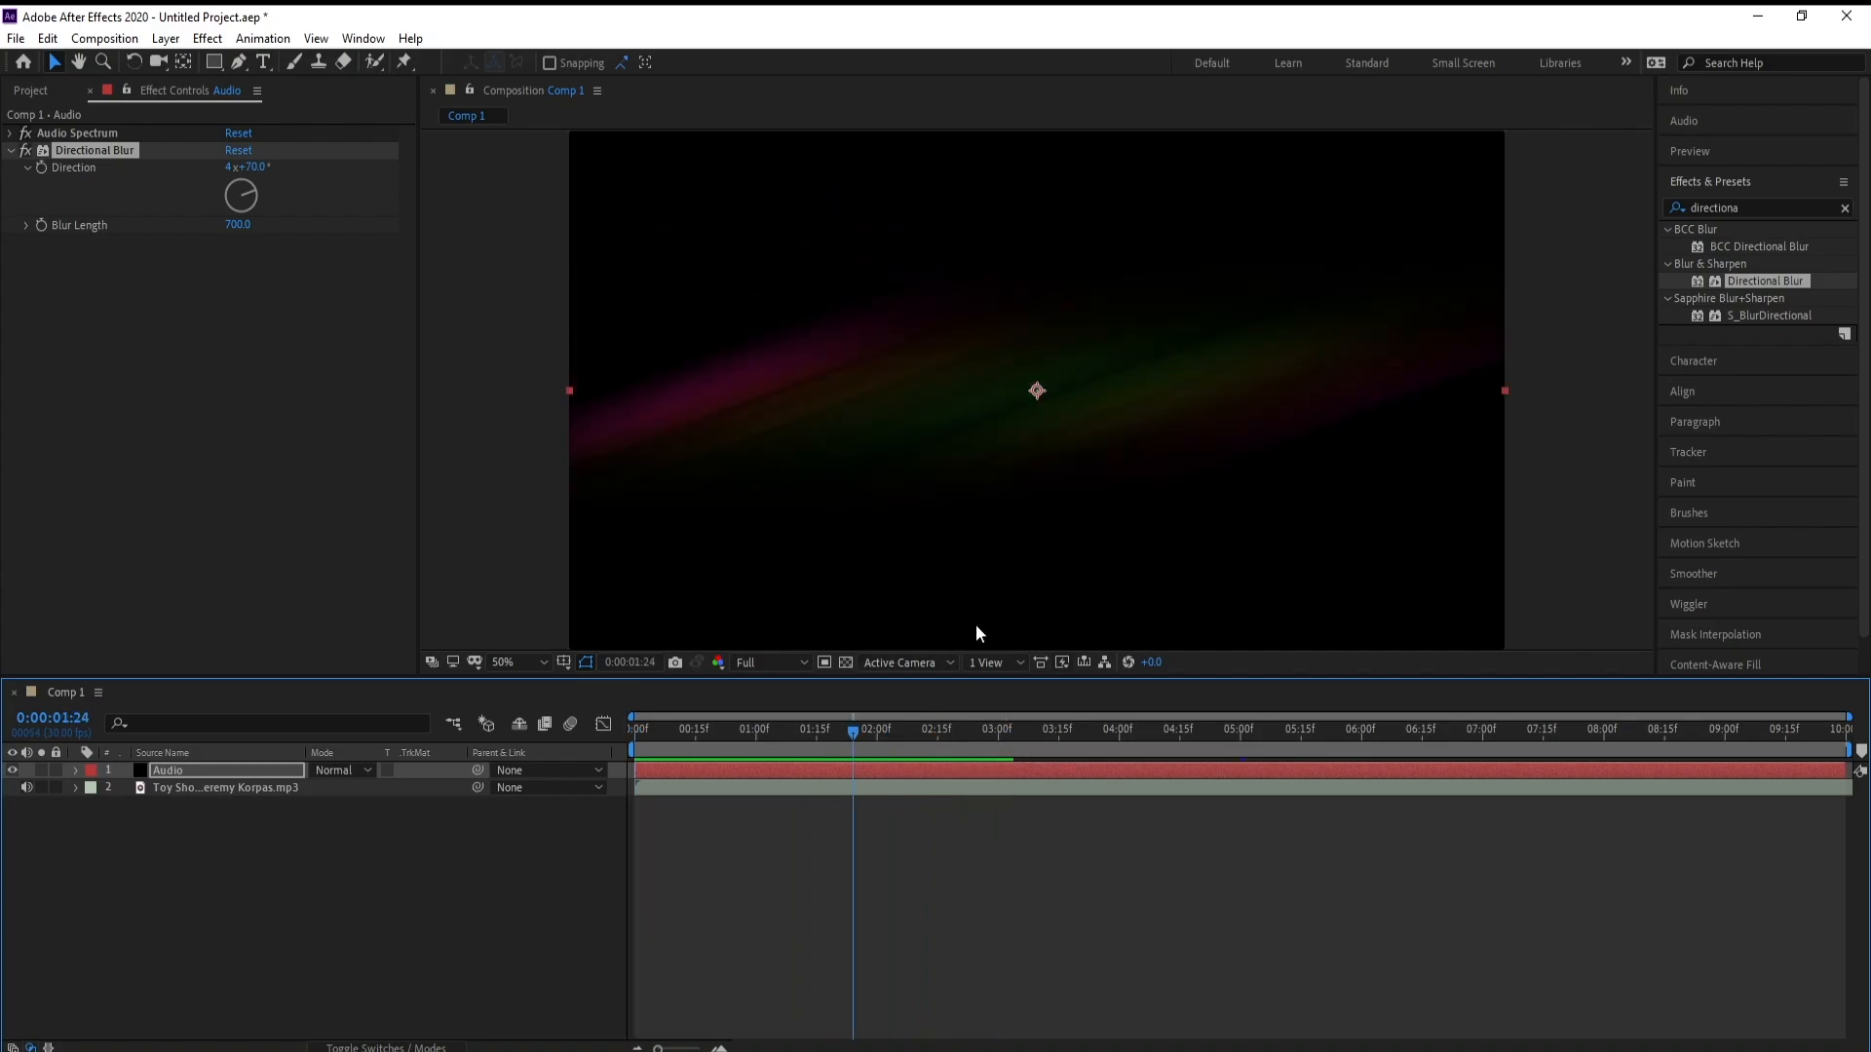
Find the Twirl effect in the Distort category and apply it to the Audio layer
{"action": "left_click", "coordinate": [1771, 209]}
{"action": "type", "text": "tw"}
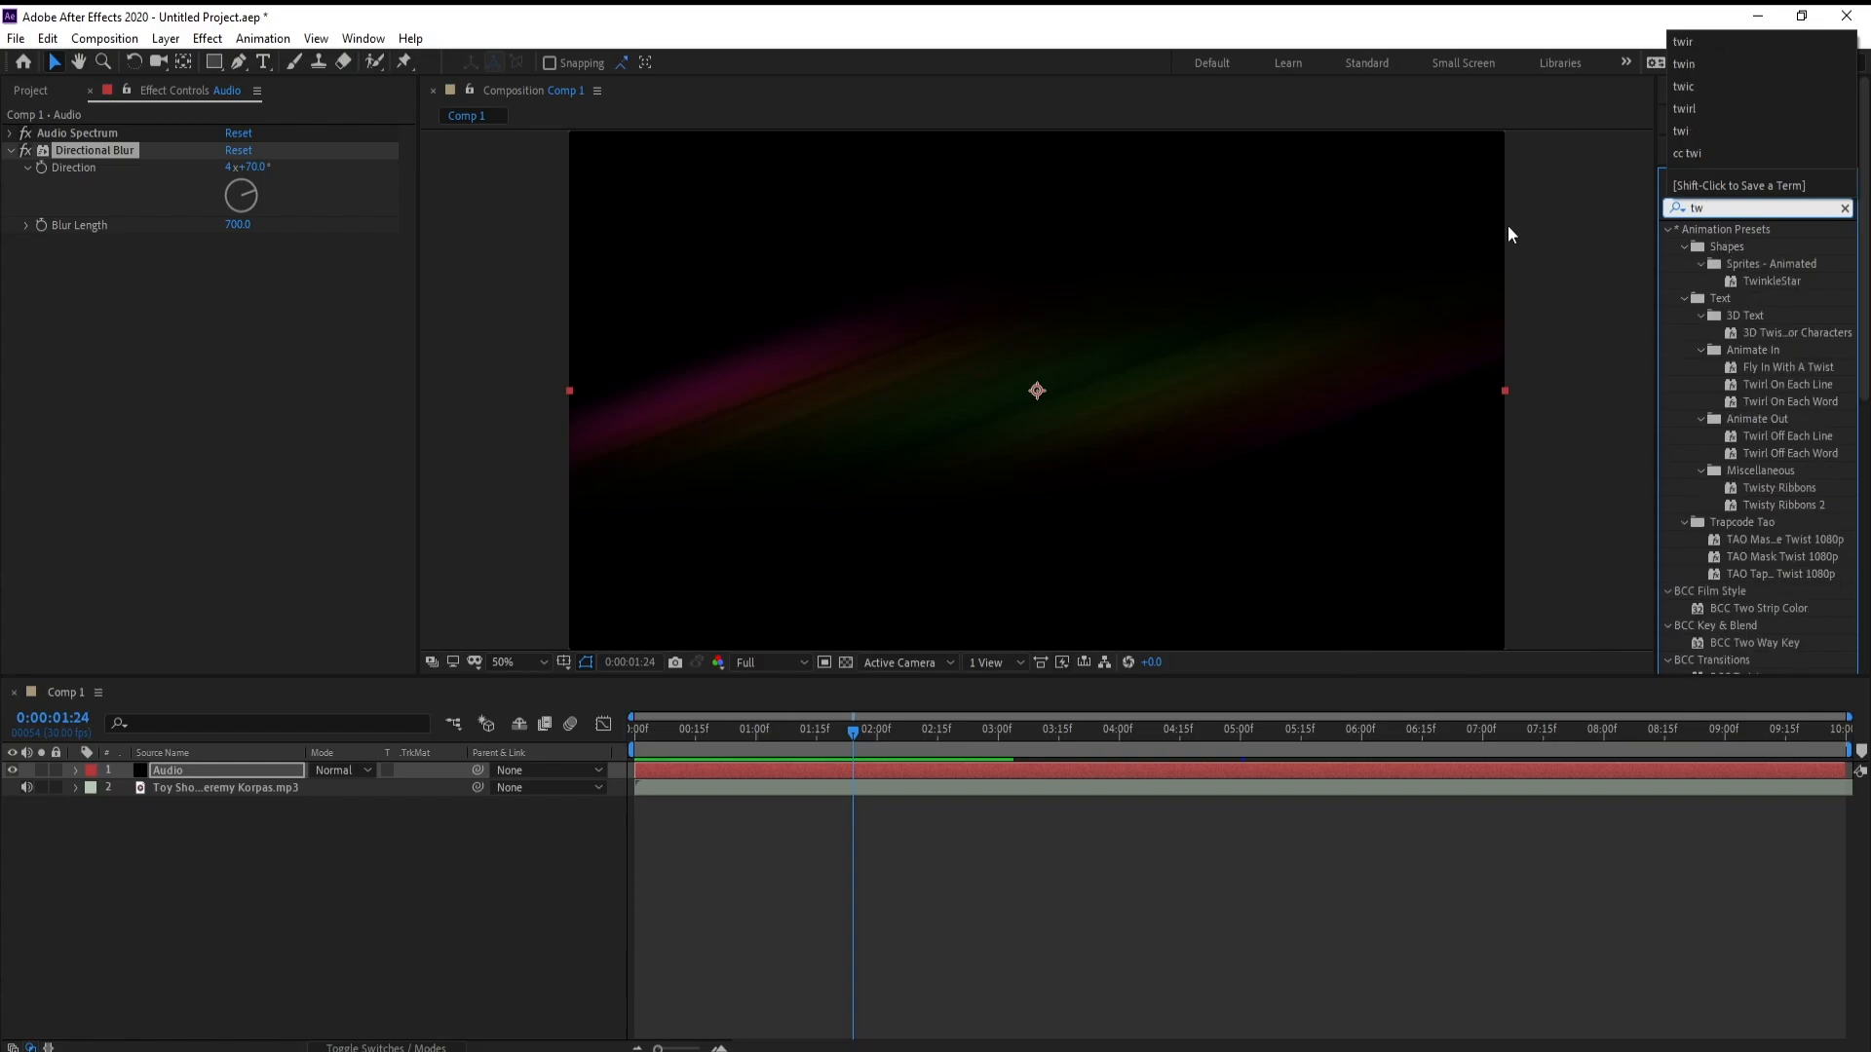
{"action": "type", "text": "ir"}
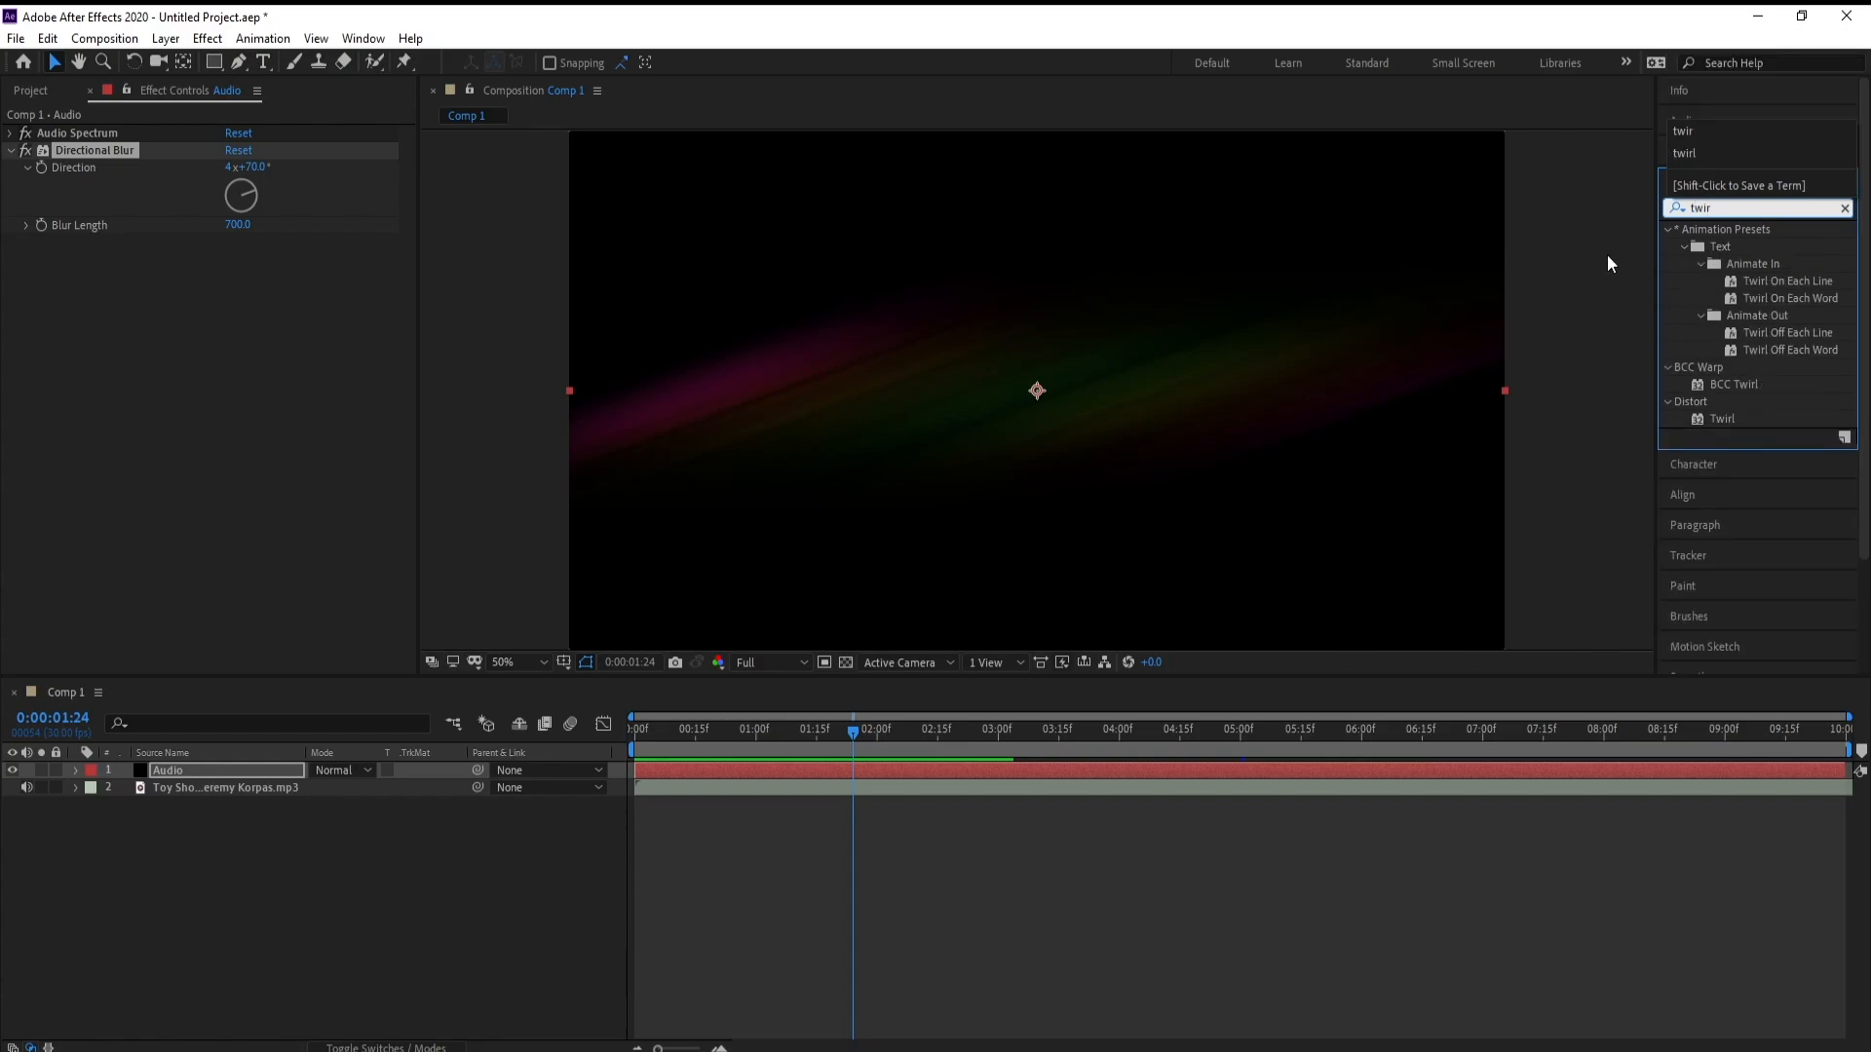
{"action": "left_click_drag", "start_coordinate": [1716, 421], "coordinate": [949, 770]}
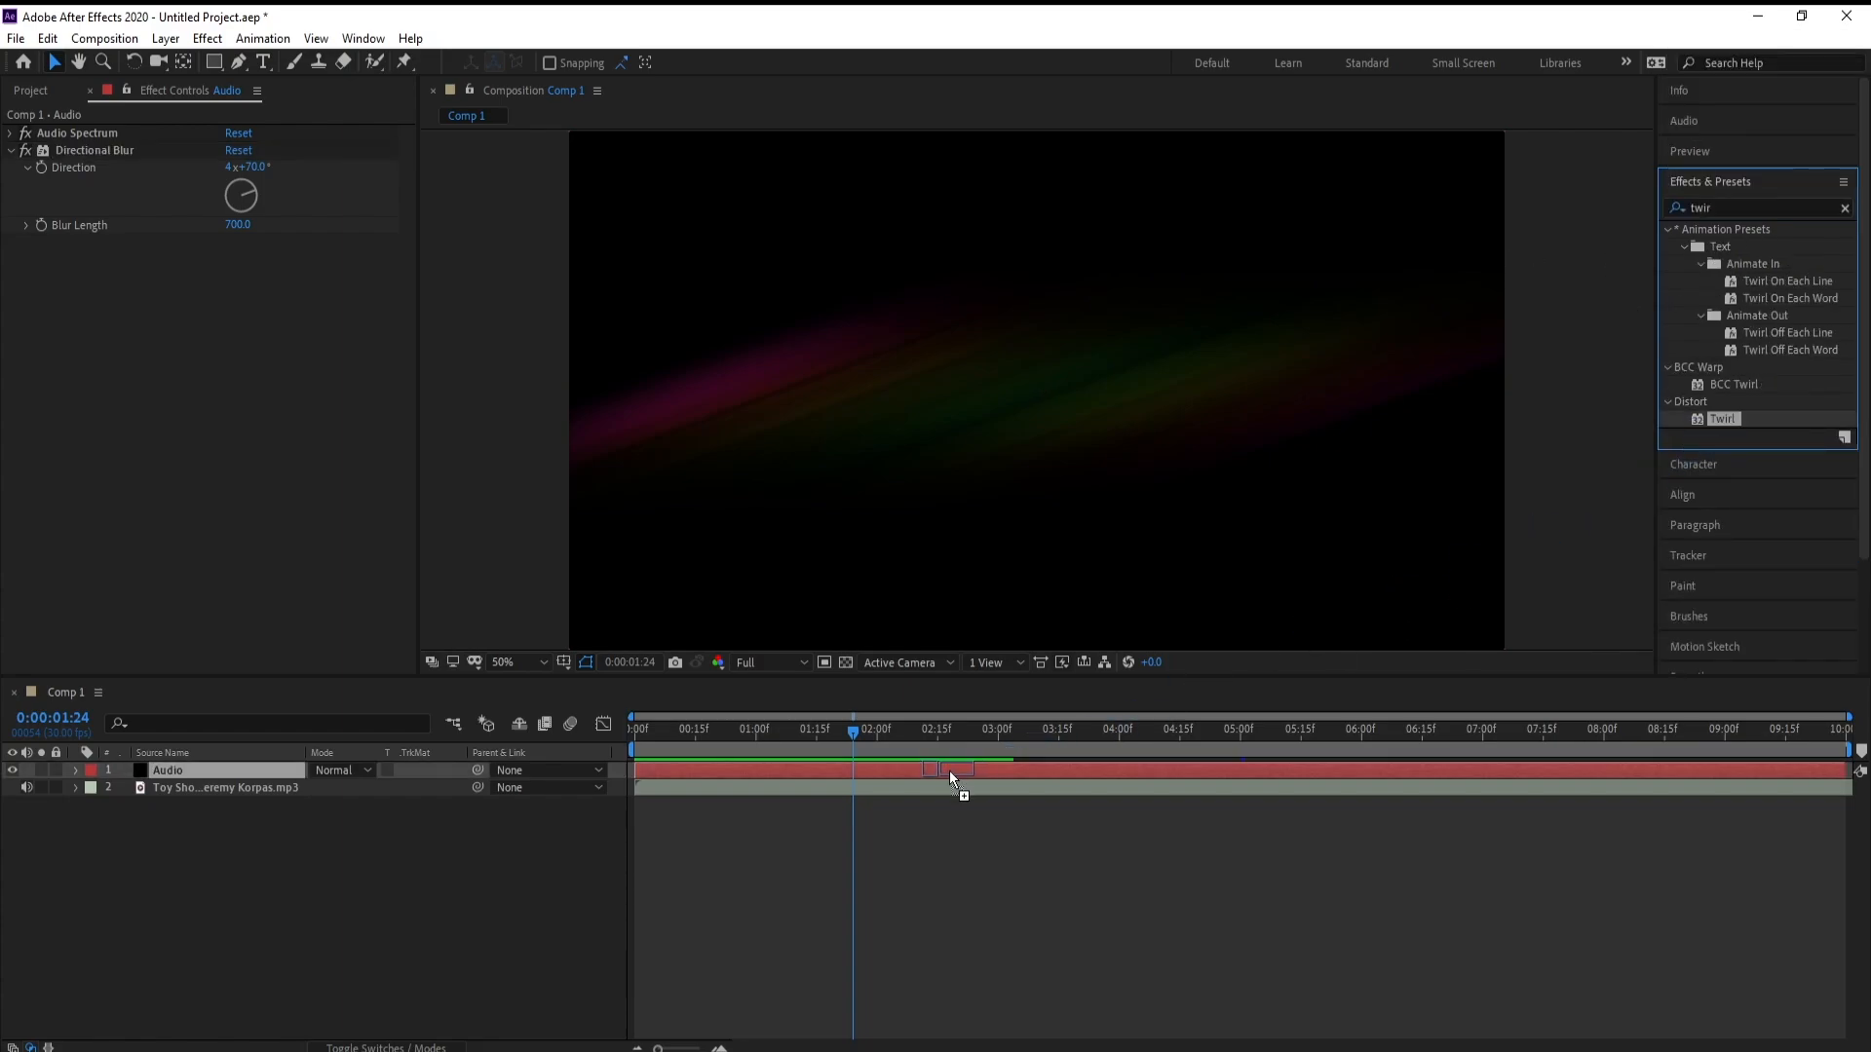
Collapse the Directional Blur settings and set the Twirl's angle to -12°
{"action": "left_click", "coordinate": [10, 151]}
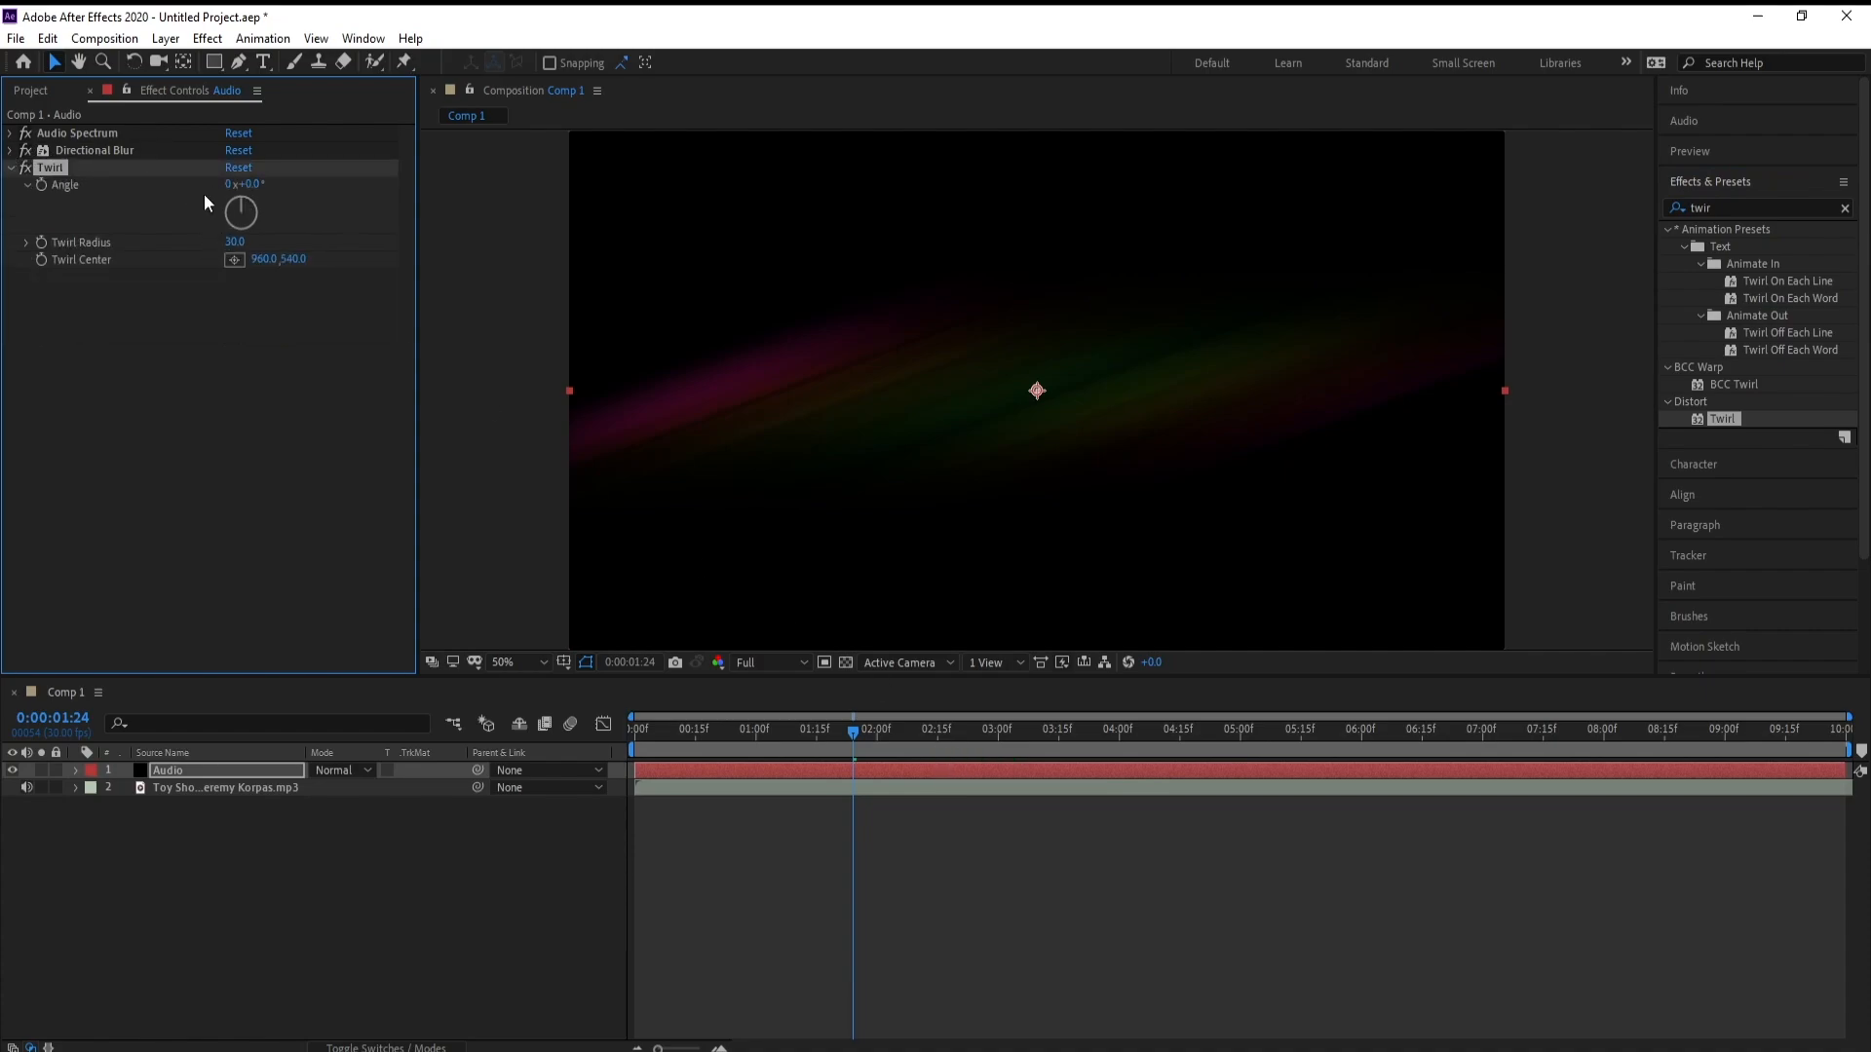
{"action": "left_click_drag", "start_coordinate": [261, 189], "coordinate": [227, 187]}
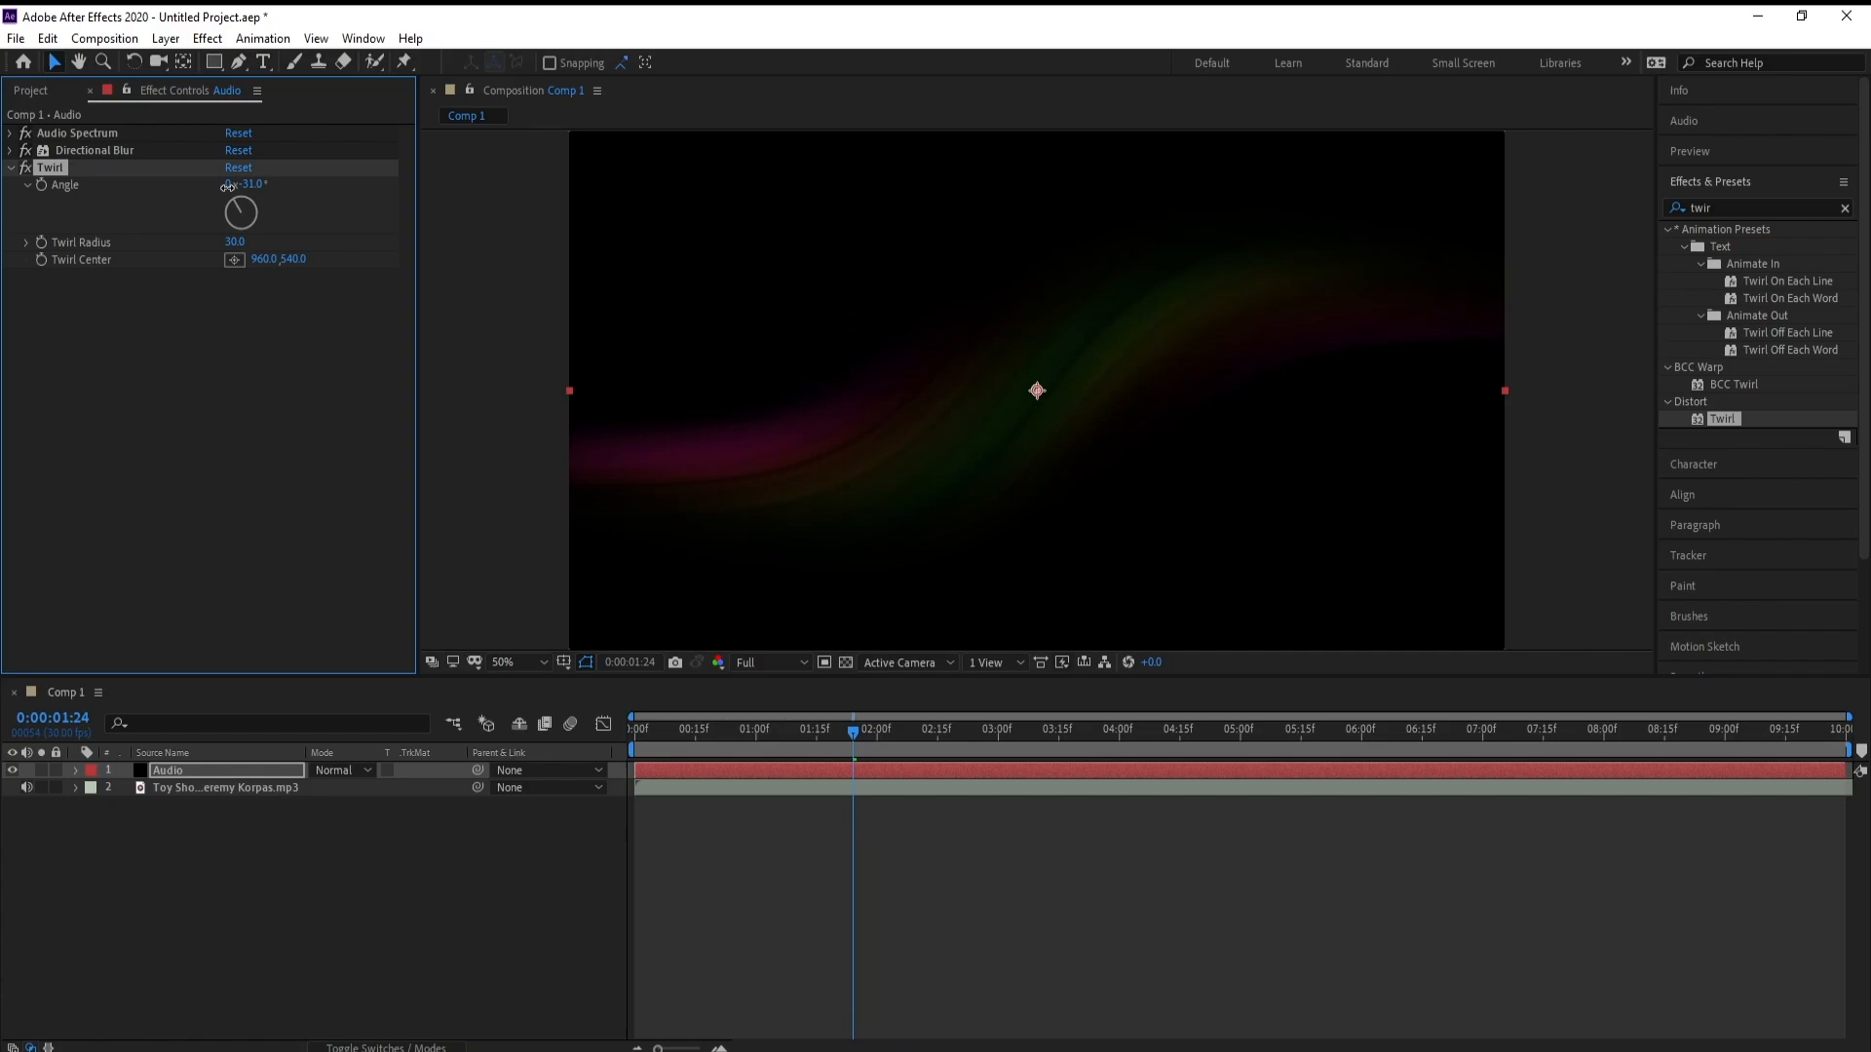
{"action": "left_click", "coordinate": [251, 185]}
{"action": "type", "text": "-12"}
{"action": "key", "text": "Return"}
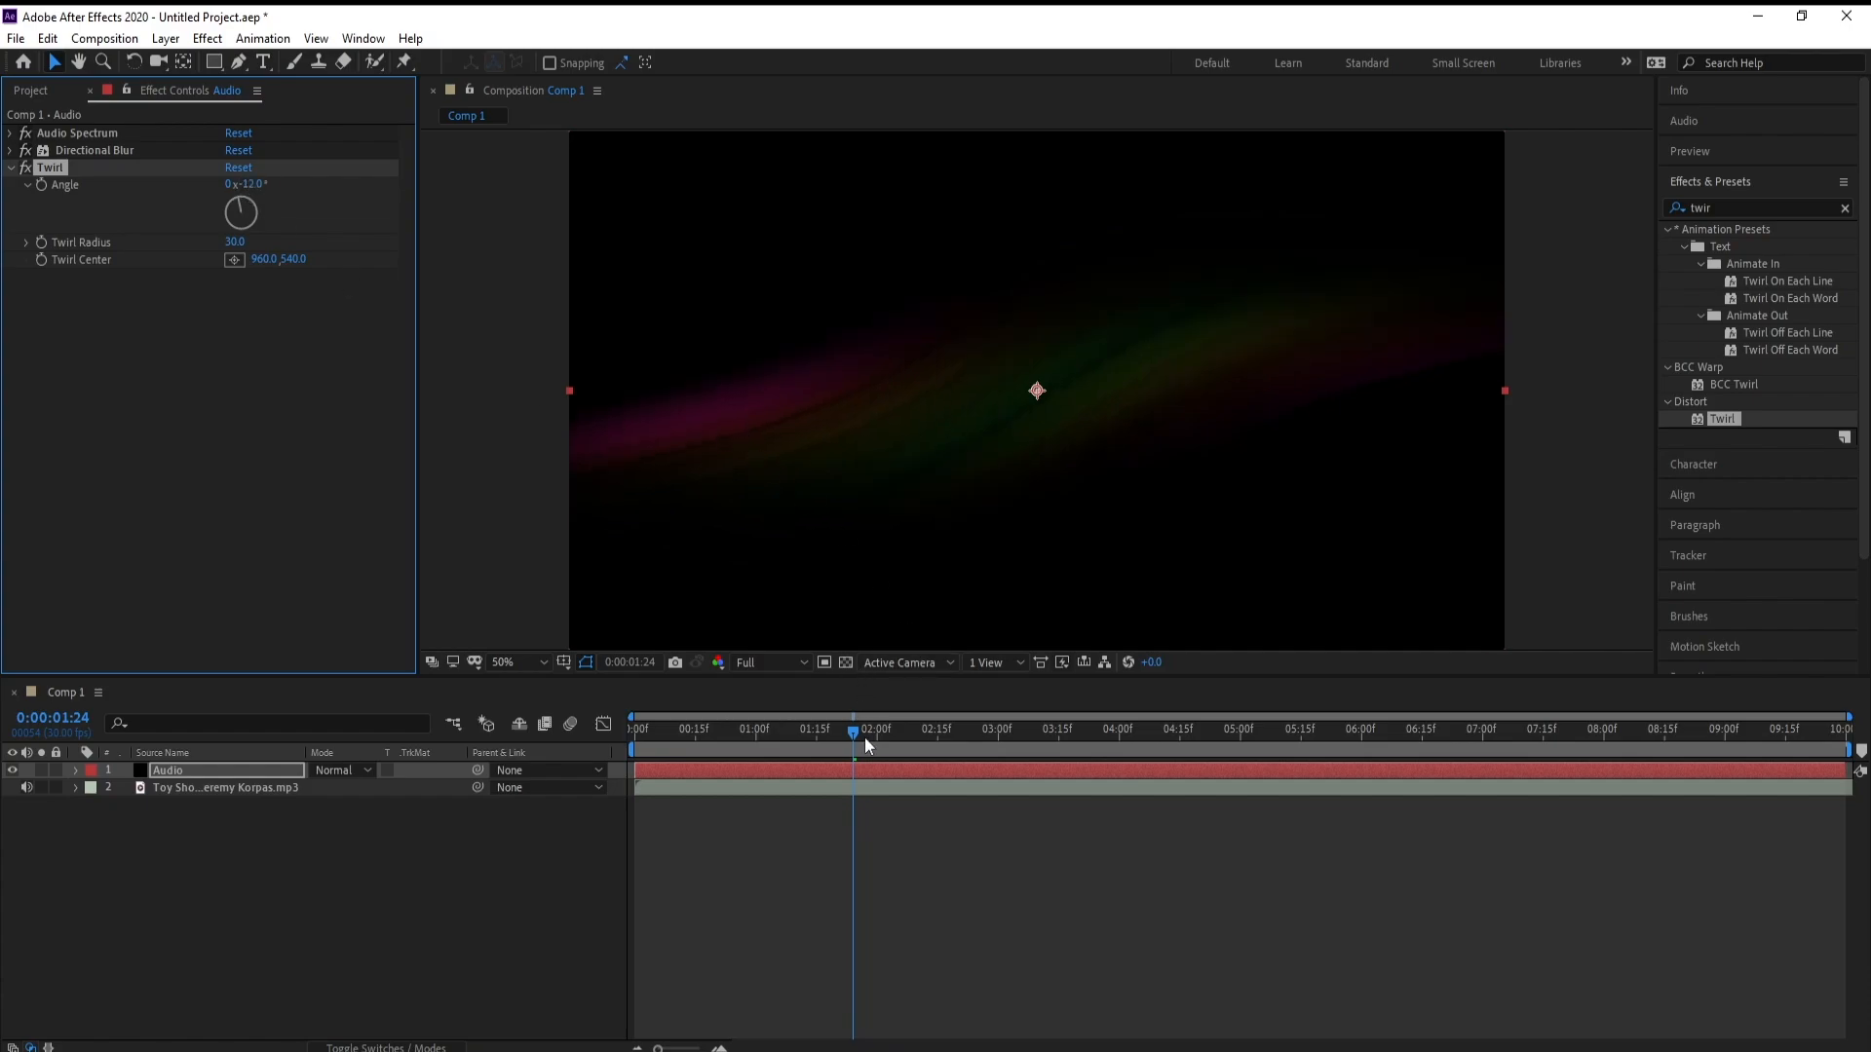
Preview the twirled spectrum from about 0:00:01:08 and scrub back to 0:00:01:12
{"action": "left_click_drag", "start_coordinate": [863, 737], "coordinate": [781, 746]}
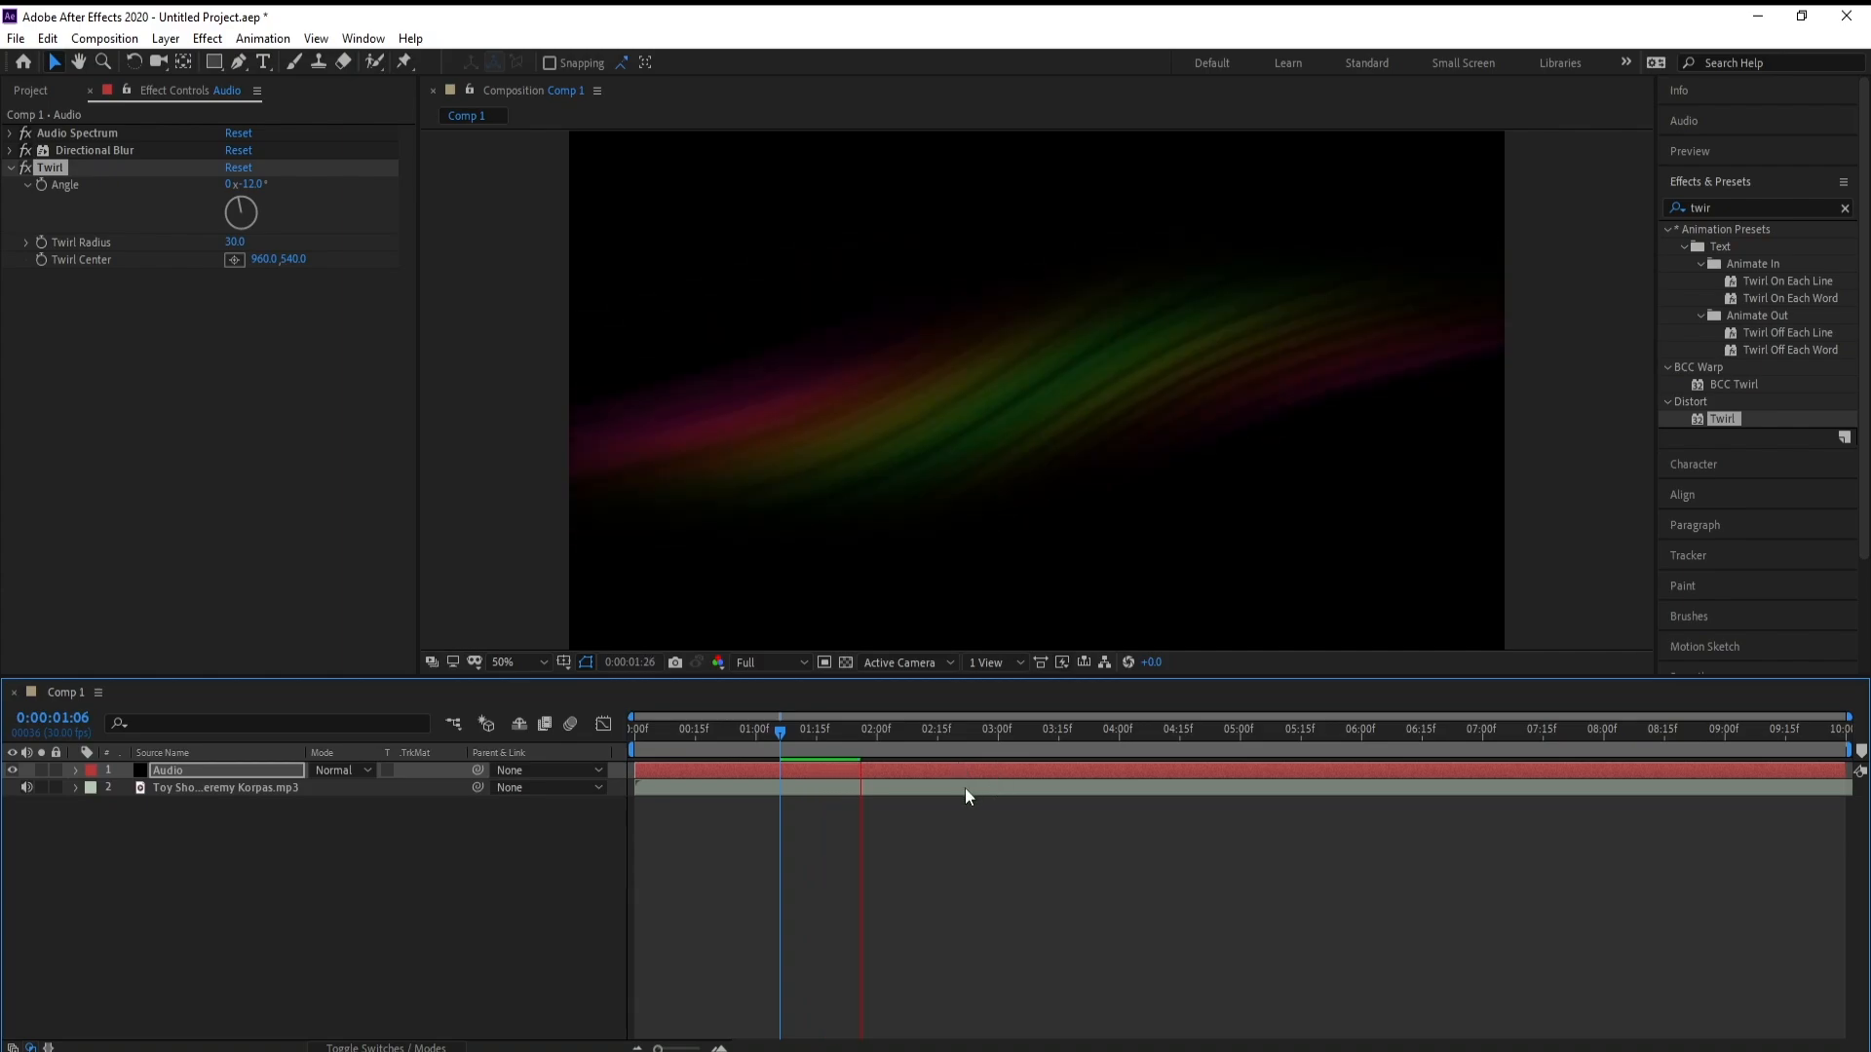
{"action": "left_click", "coordinate": [788, 733]}
{"action": "key", "text": "space"}
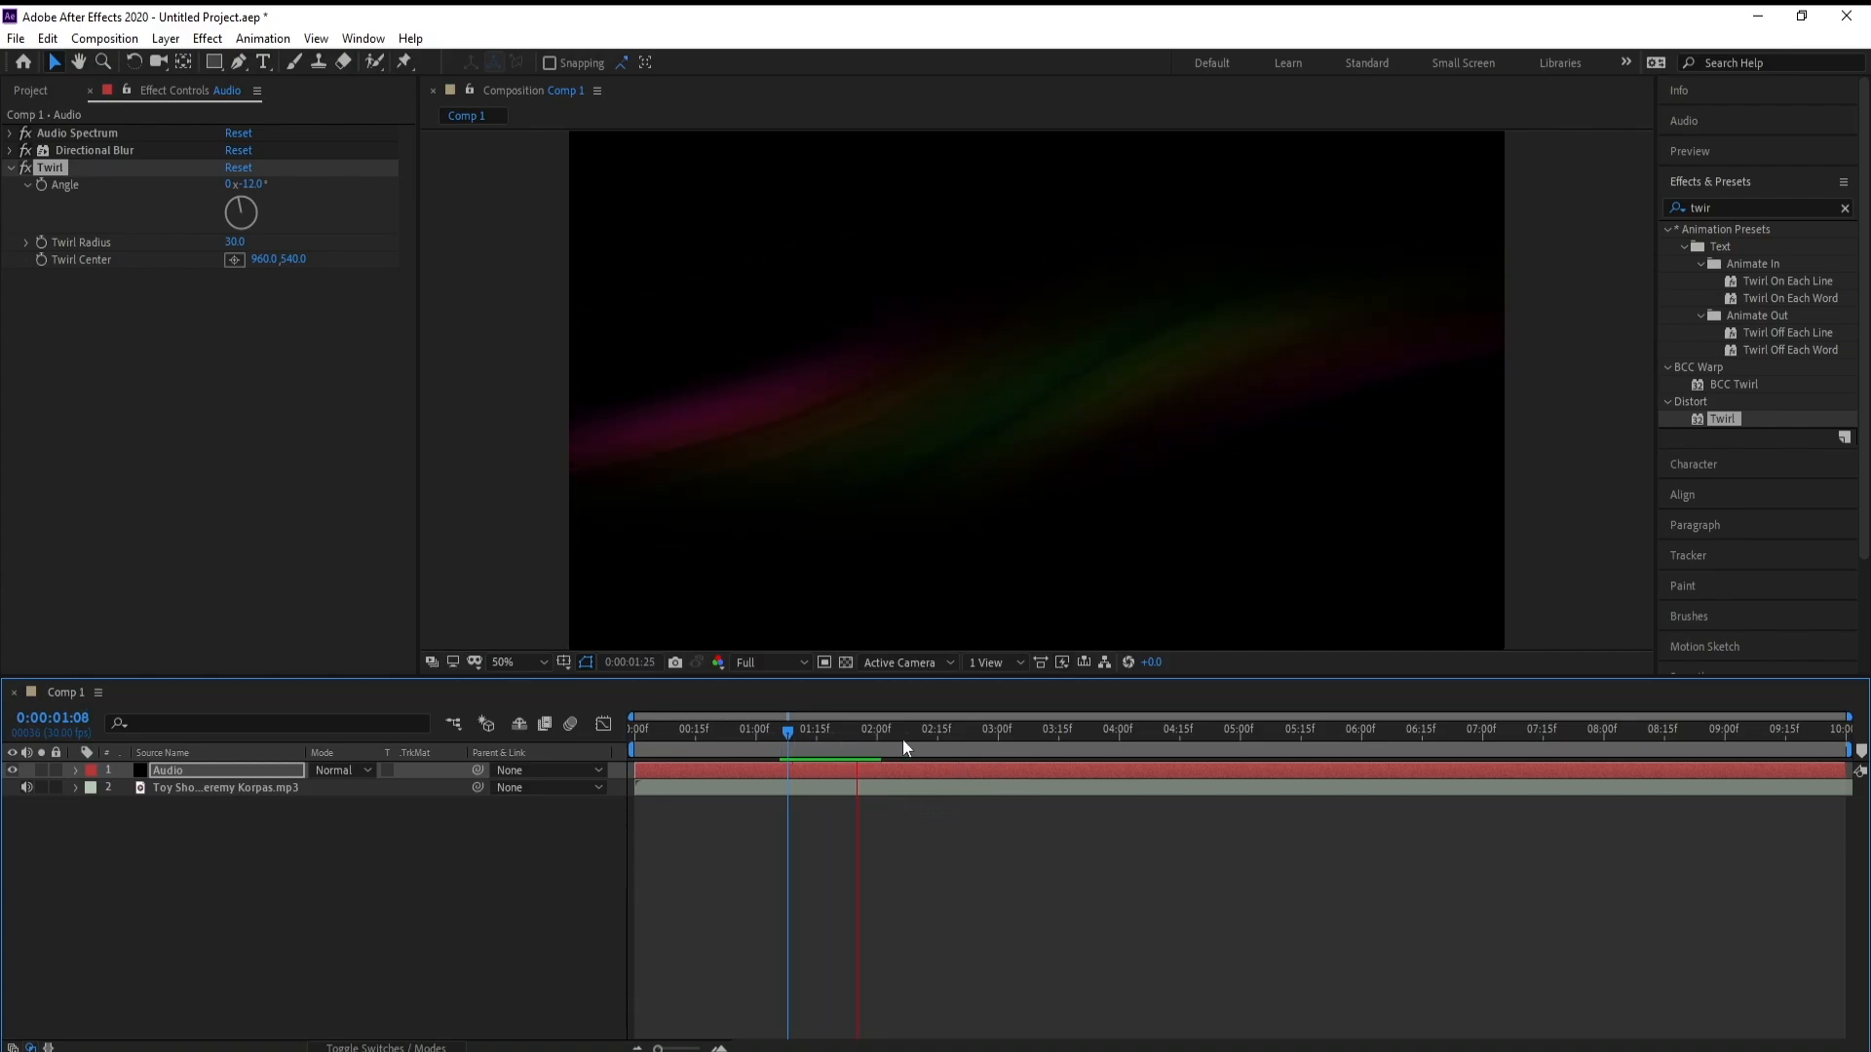
{"action": "key", "text": "space"}
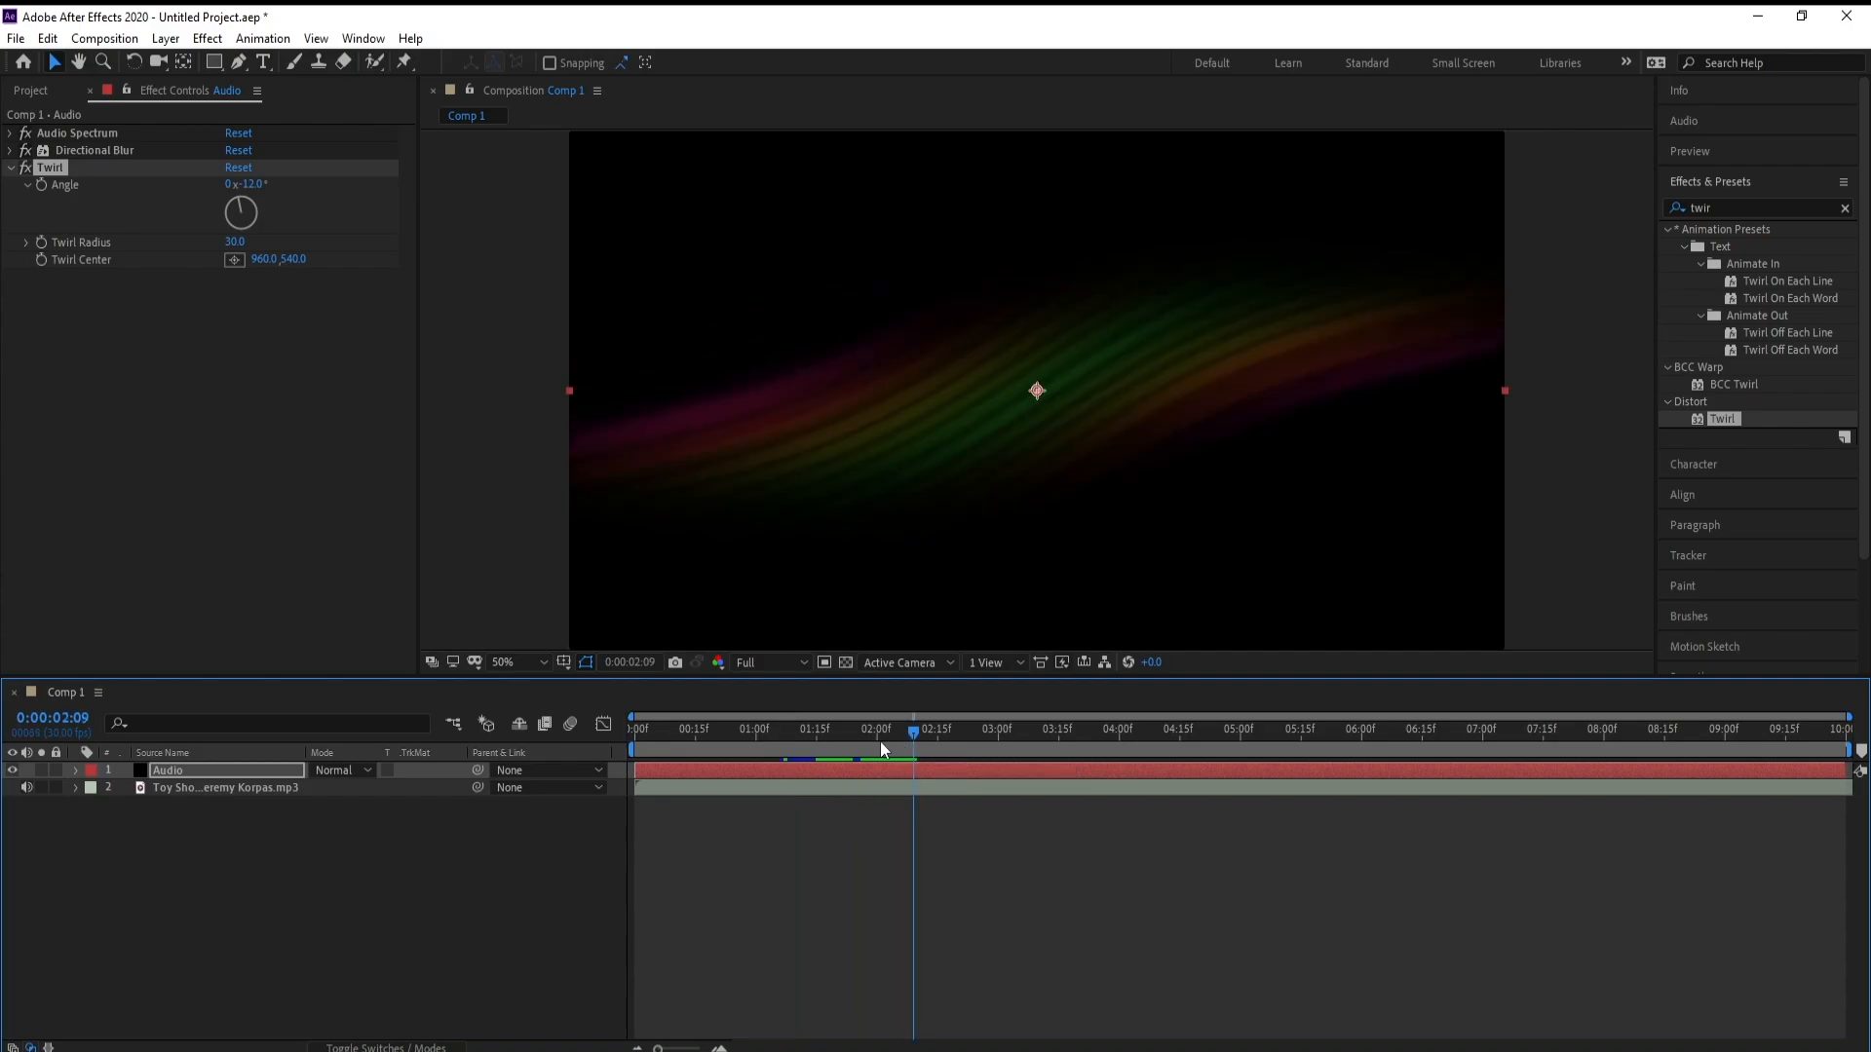
{"action": "left_click_drag", "start_coordinate": [872, 739], "coordinate": [805, 743]}
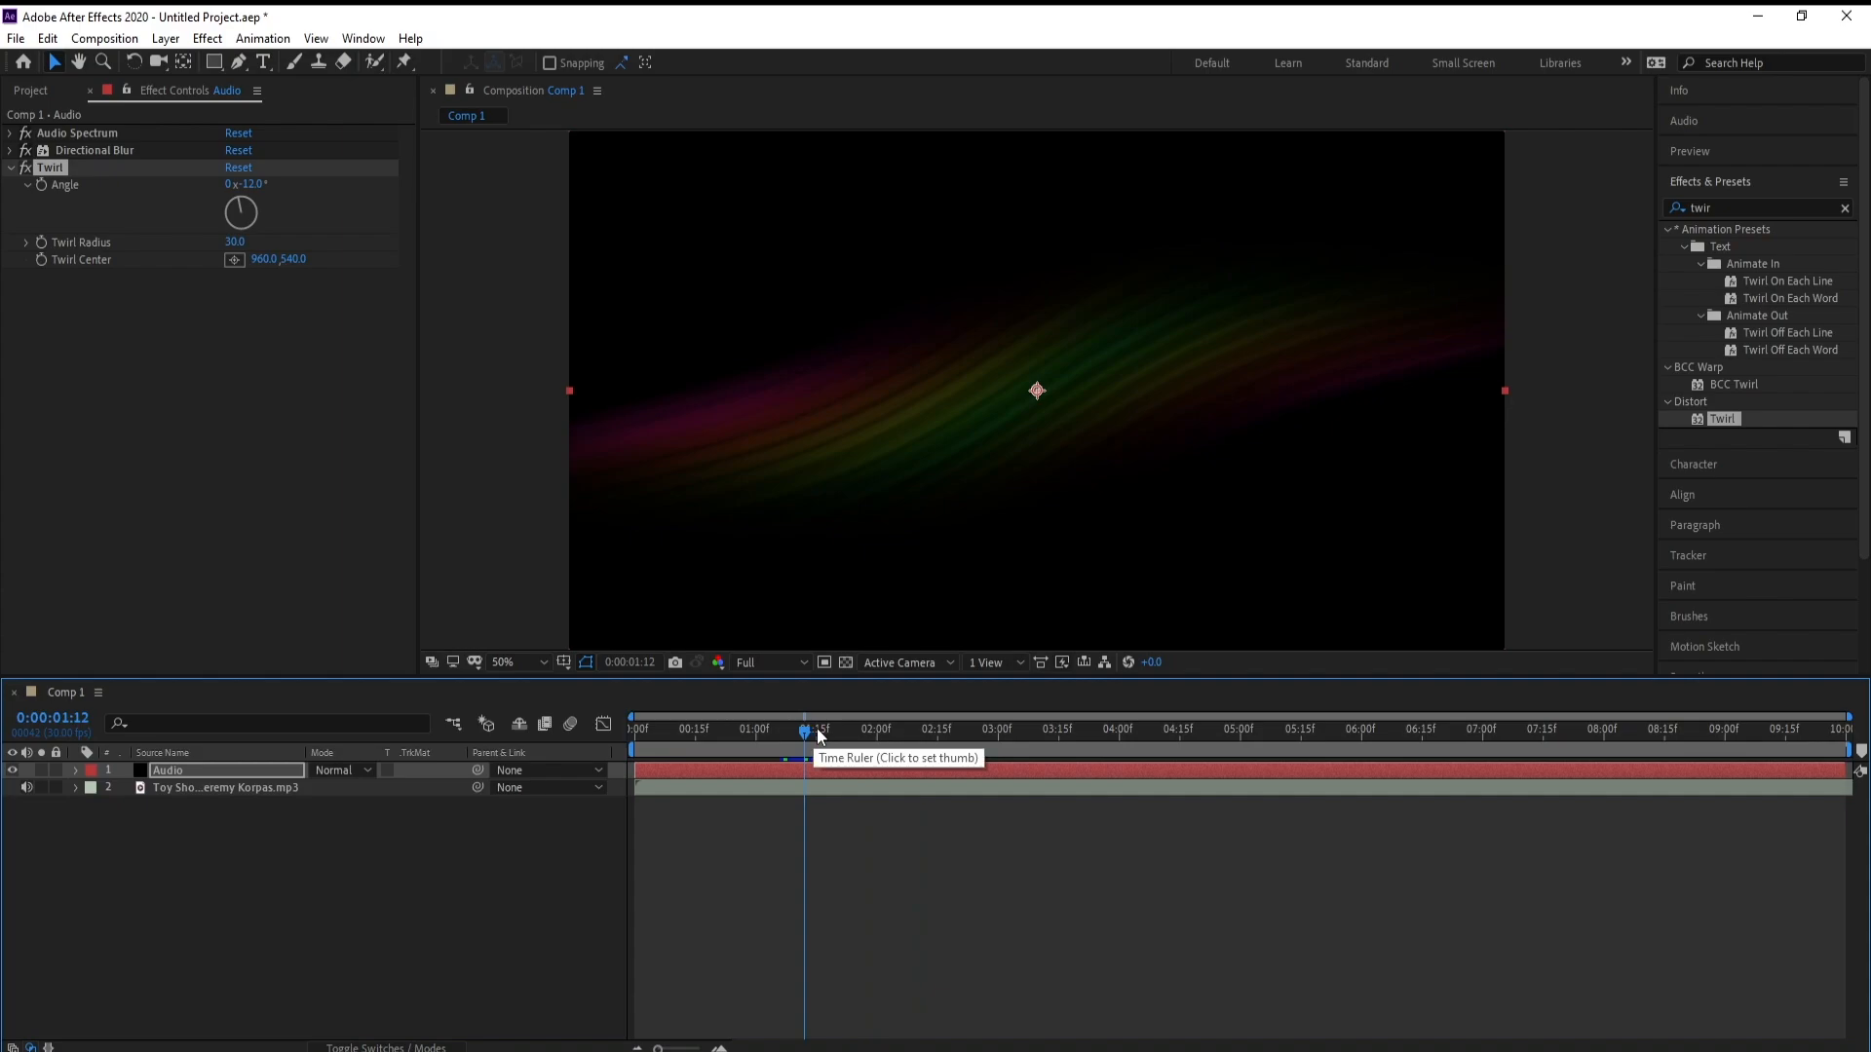
Find the Turbulent Displace effect and apply it to the Audio layer
{"action": "left_click", "coordinate": [1754, 209]}
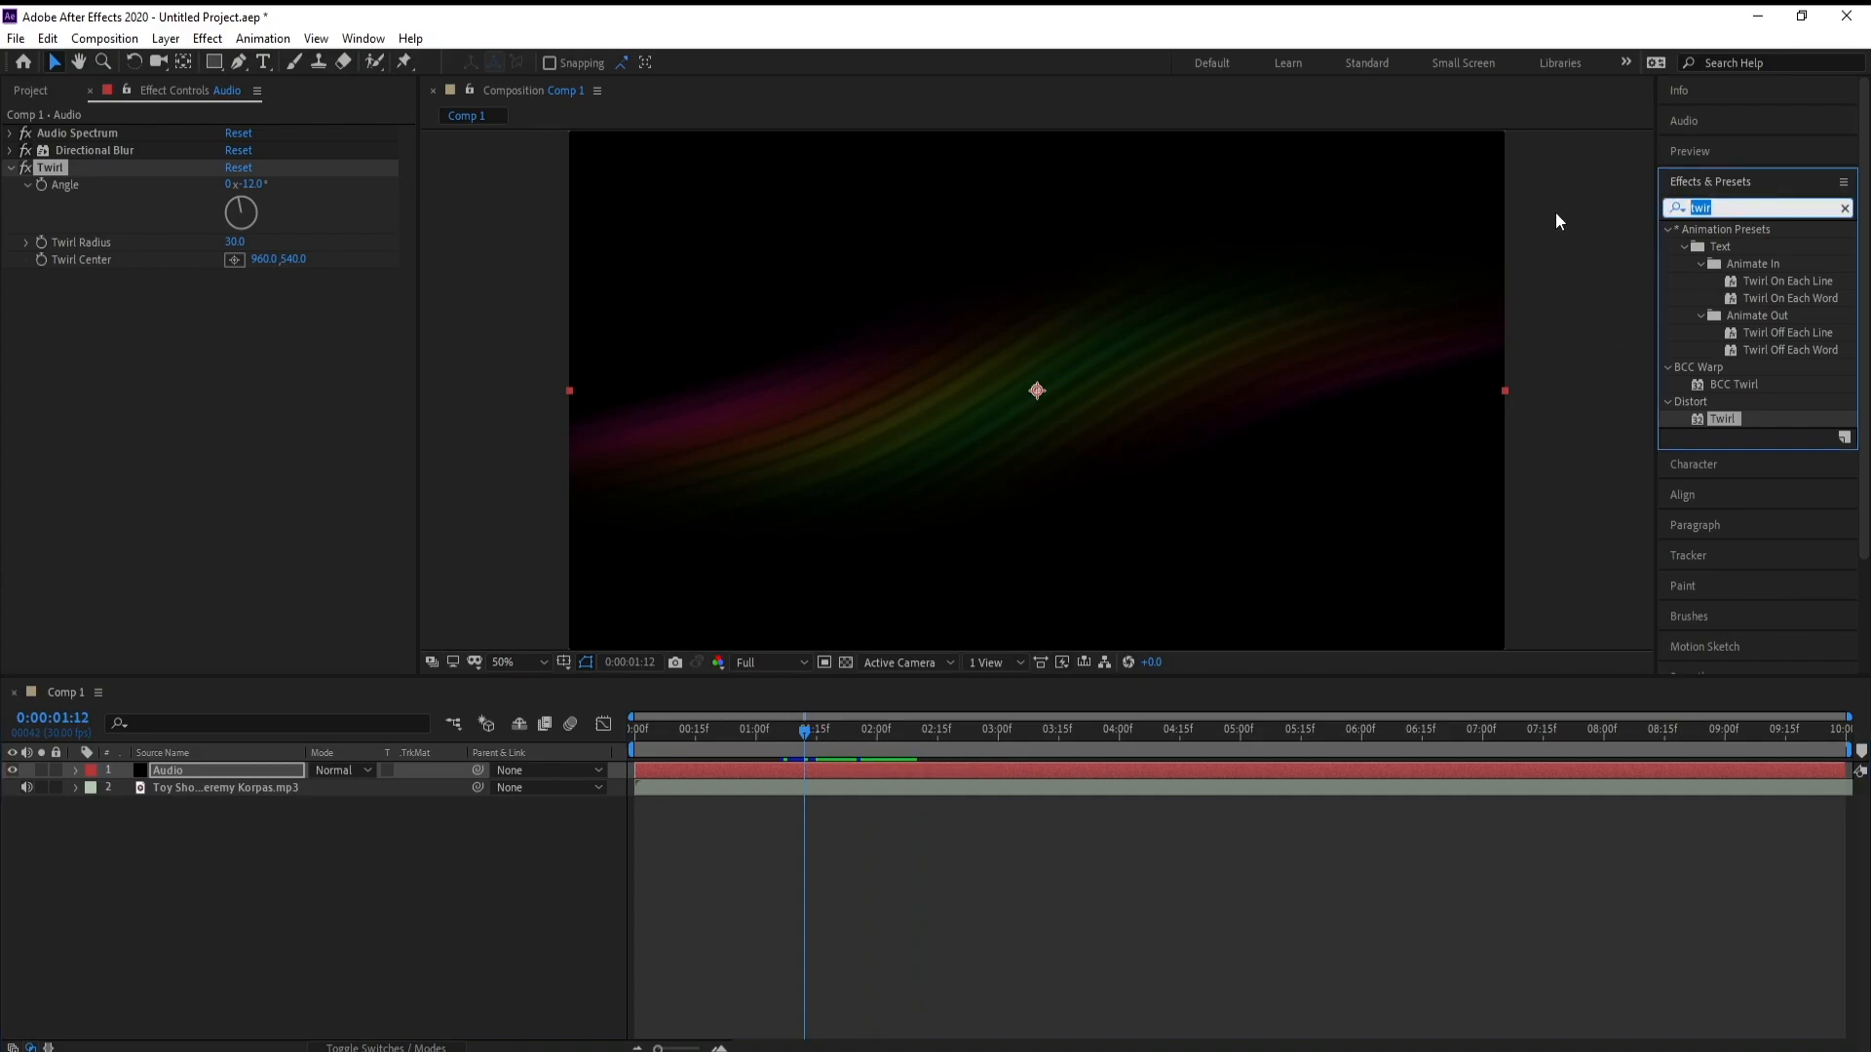
{"action": "type", "text": "tur"}
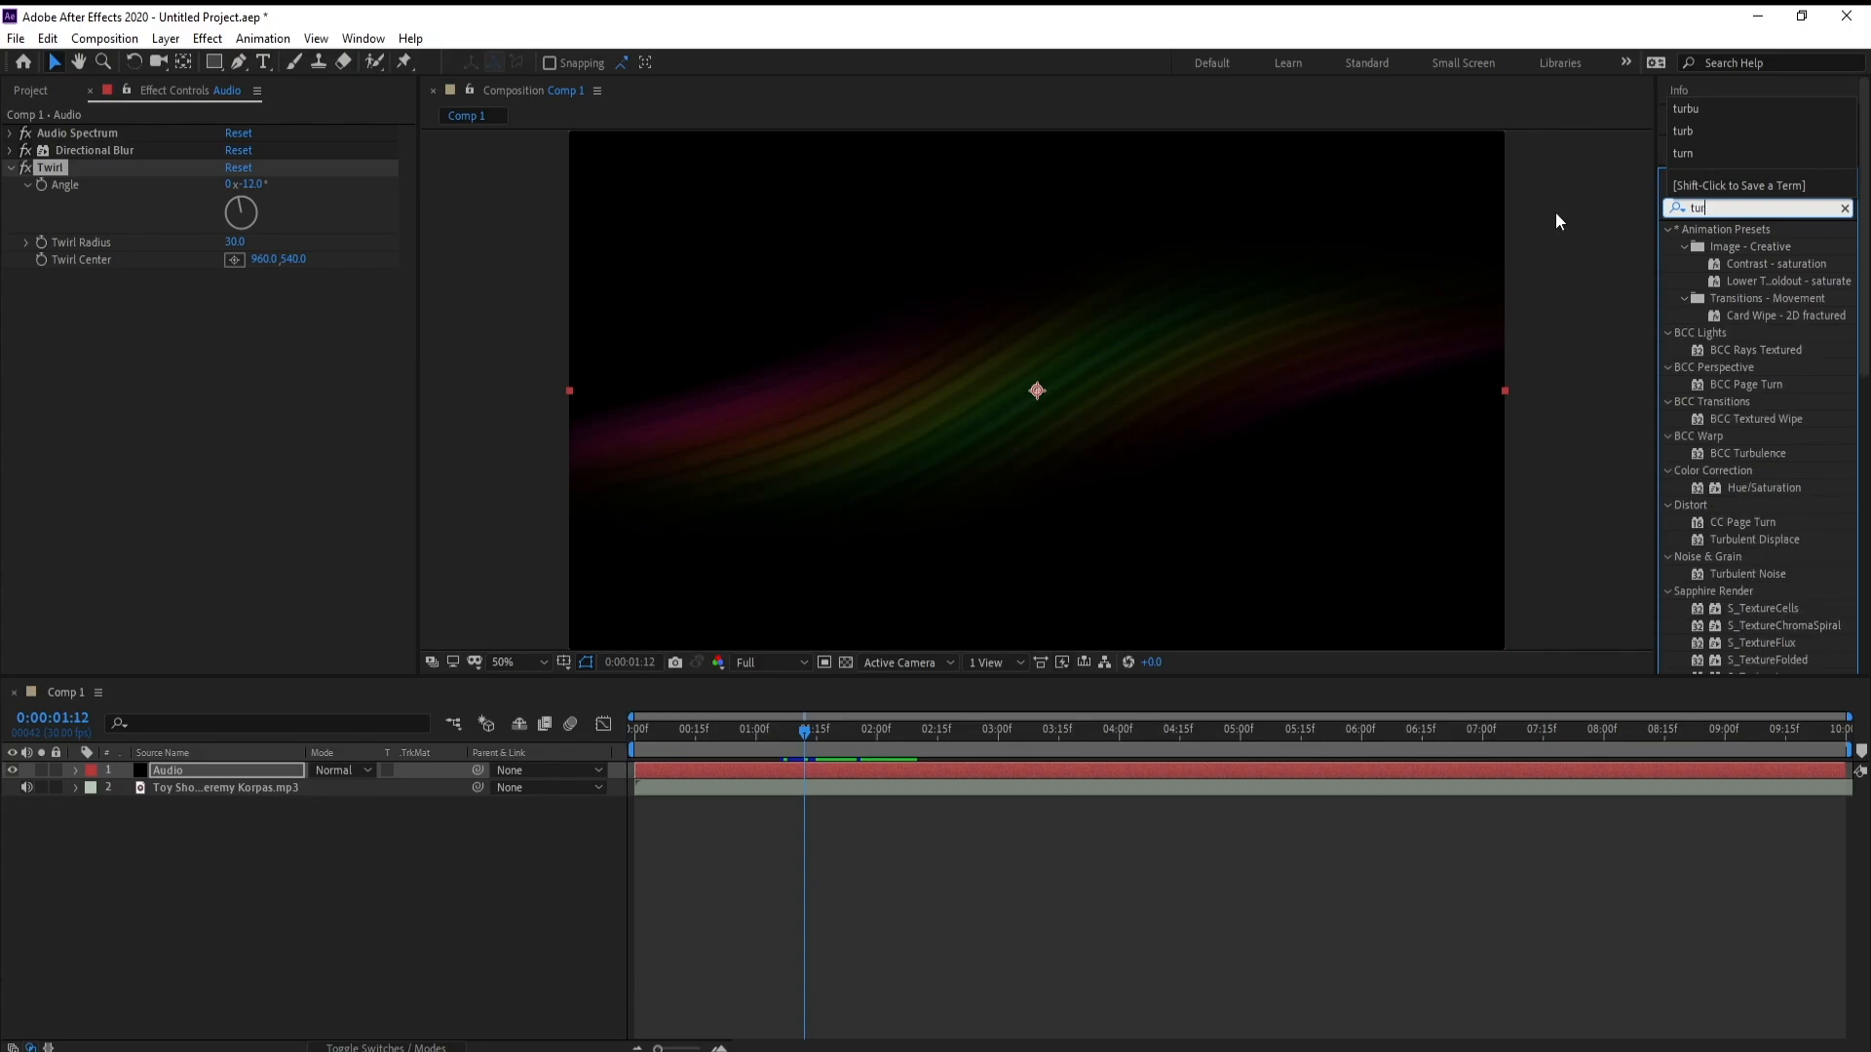
{"action": "type", "text": "bu"}
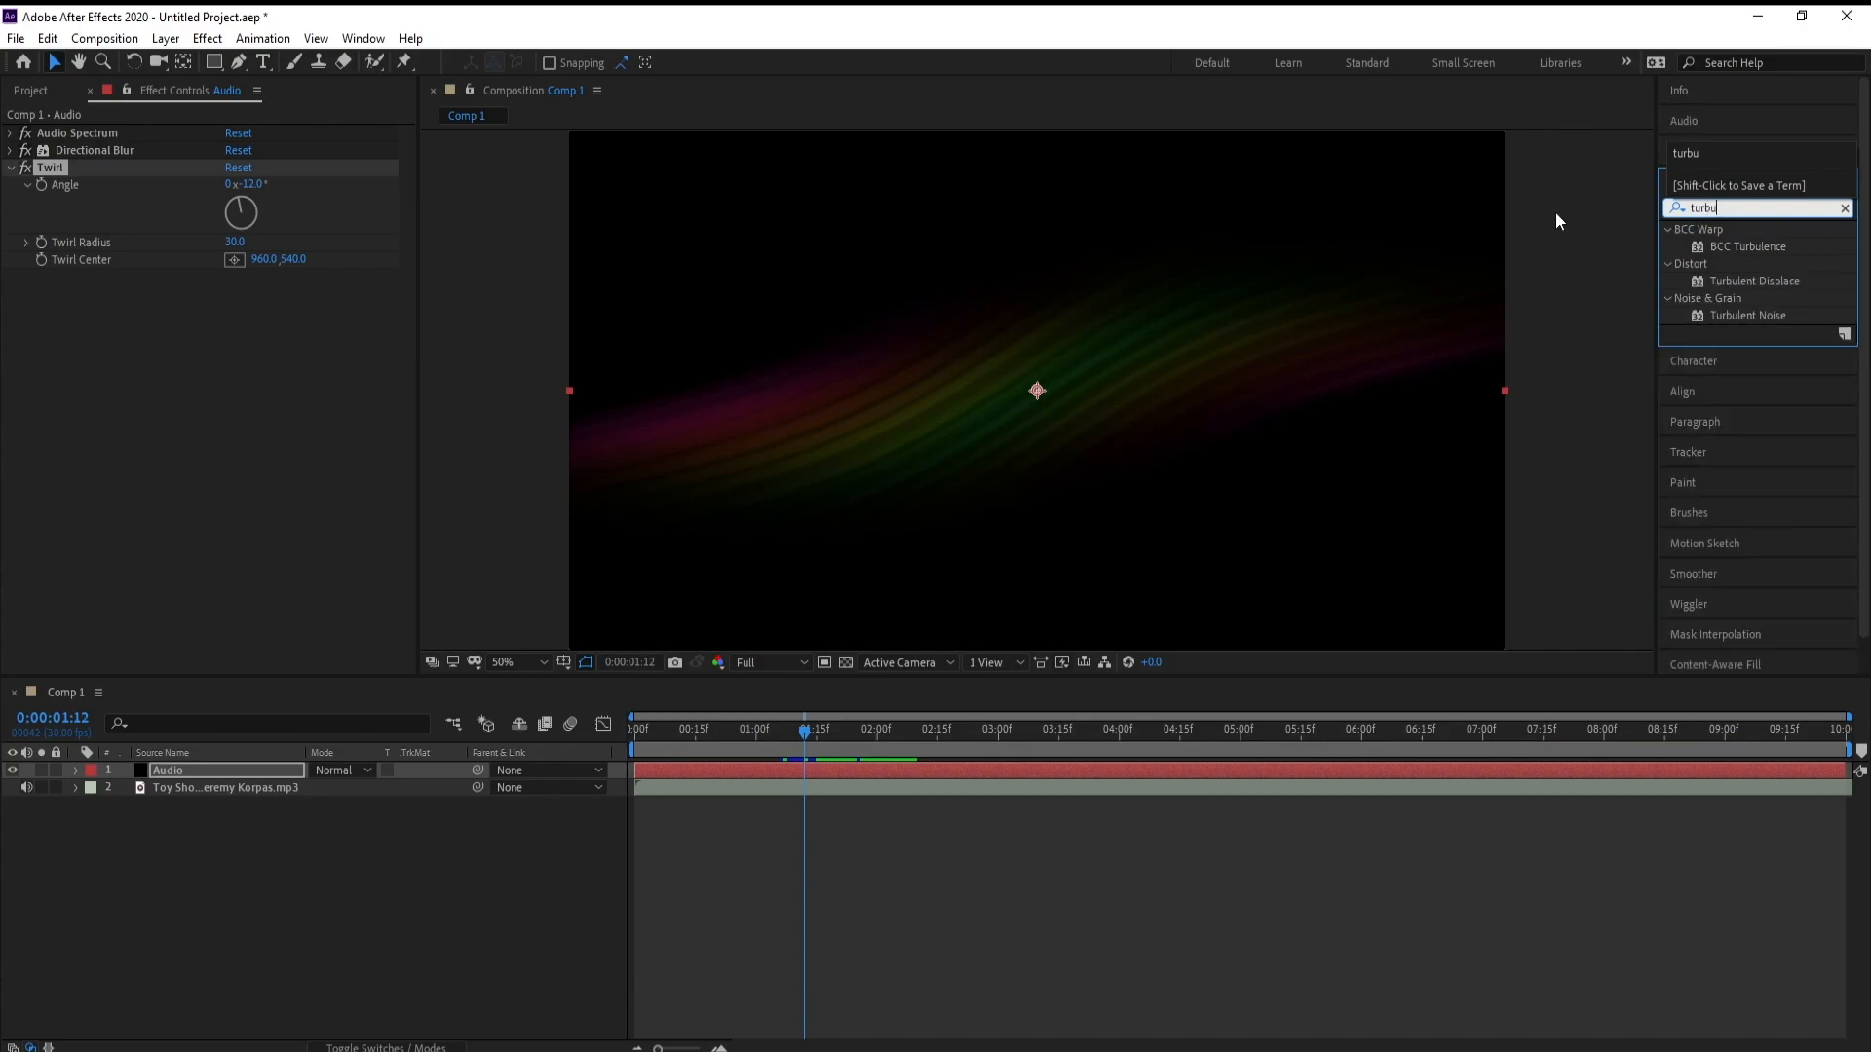
{"action": "left_click_drag", "start_coordinate": [1718, 279], "coordinate": [602, 732]}
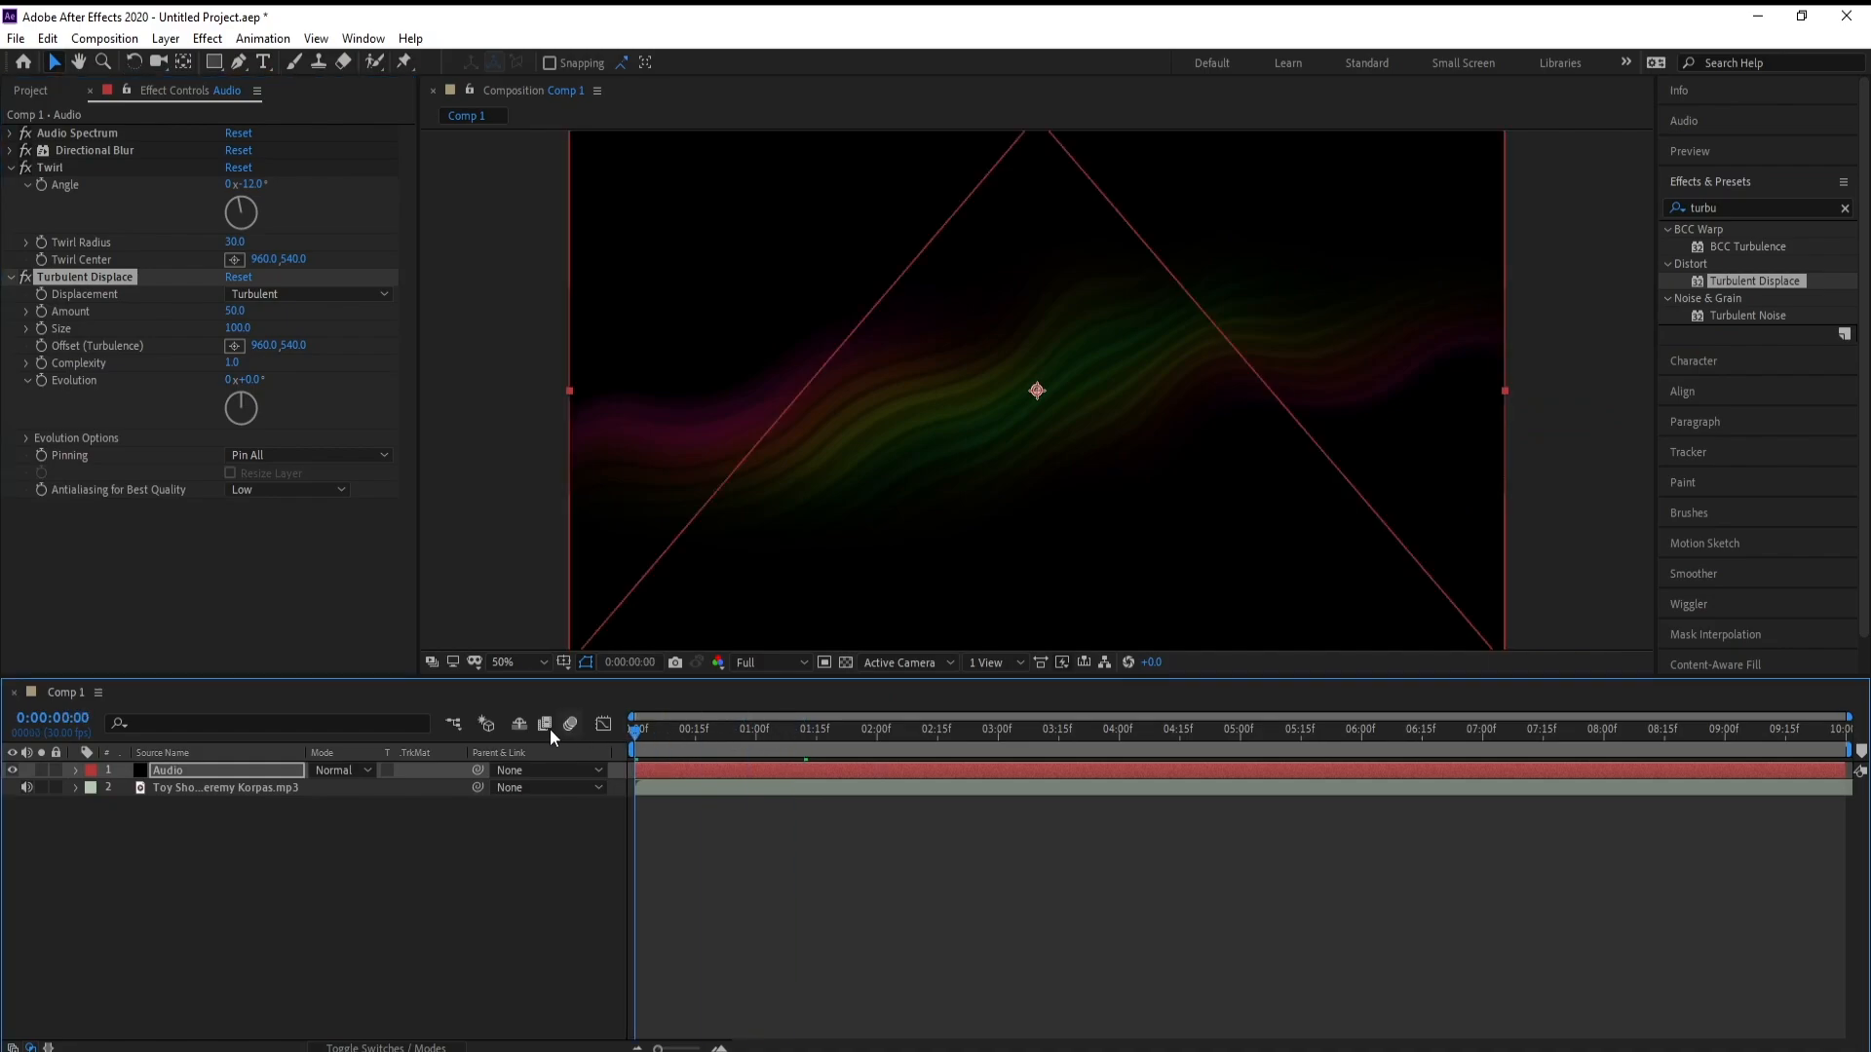
Keyframe Turbulent Displace's Offset (Turbulence) at 0:00:00:00 and increase its horizontal value at 0:00:09:29
{"action": "left_click", "coordinate": [49, 351]}
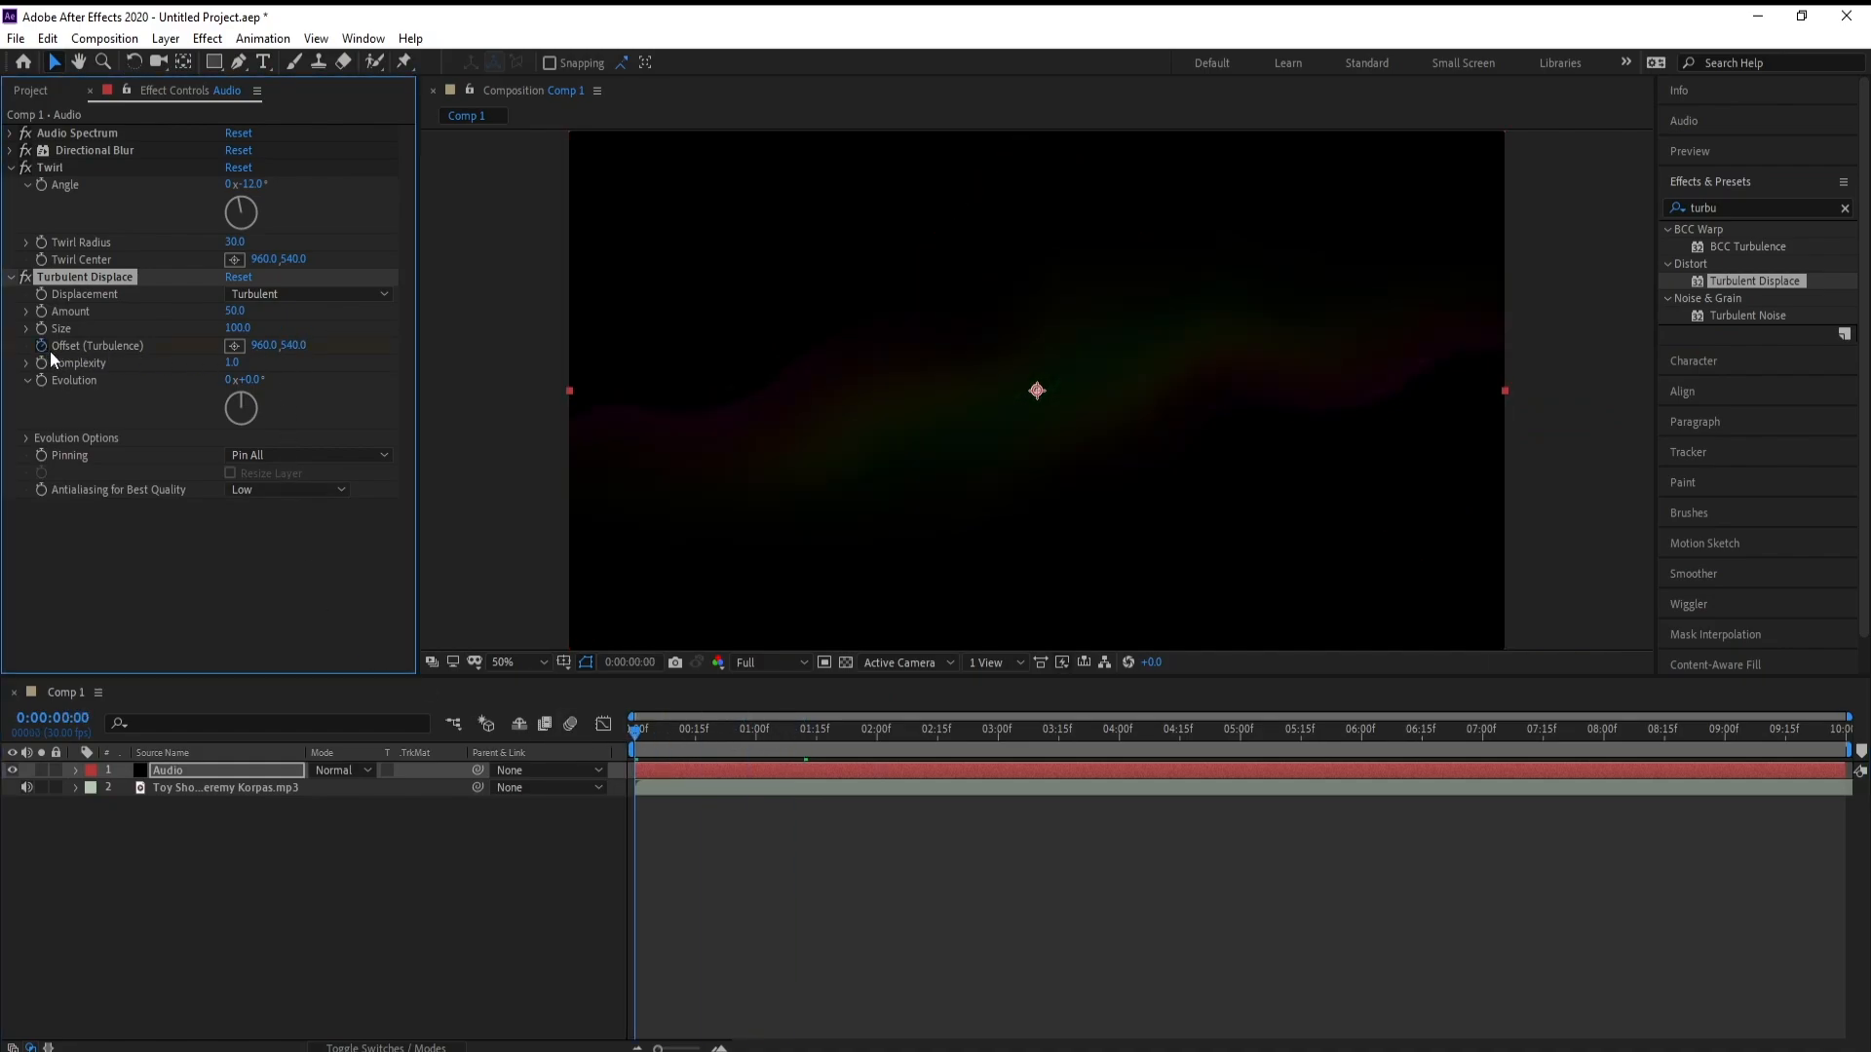
{"action": "left_click_drag", "start_coordinate": [1451, 731], "coordinate": [1854, 734]}
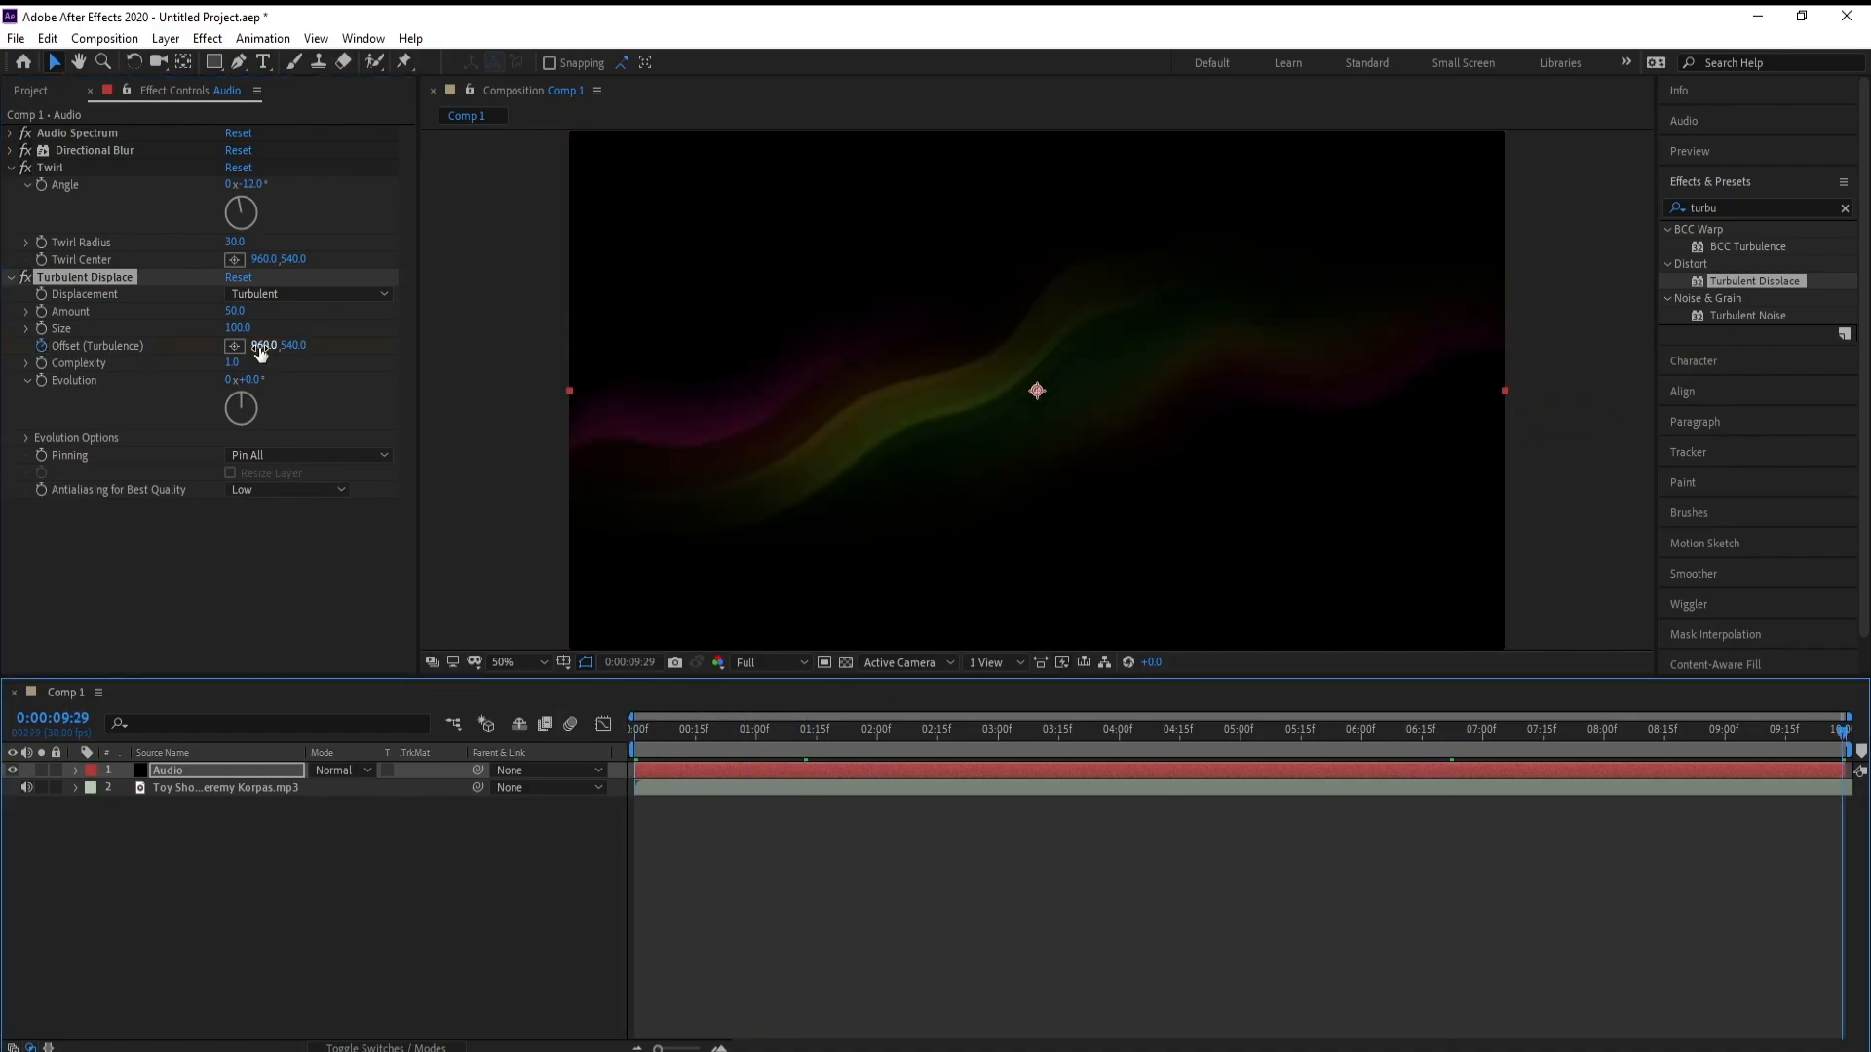
{"action": "left_click_drag", "start_coordinate": [260, 347], "coordinate": [1634, 427]}
{"action": "left_click_drag", "start_coordinate": [274, 351], "coordinate": [534, 354]}
Preview the animated turbulence from the start of the timeline, stopping at 0:00:00:16
{"action": "left_click_drag", "start_coordinate": [749, 728], "coordinate": [571, 742]}
{"action": "key", "text": "space"}
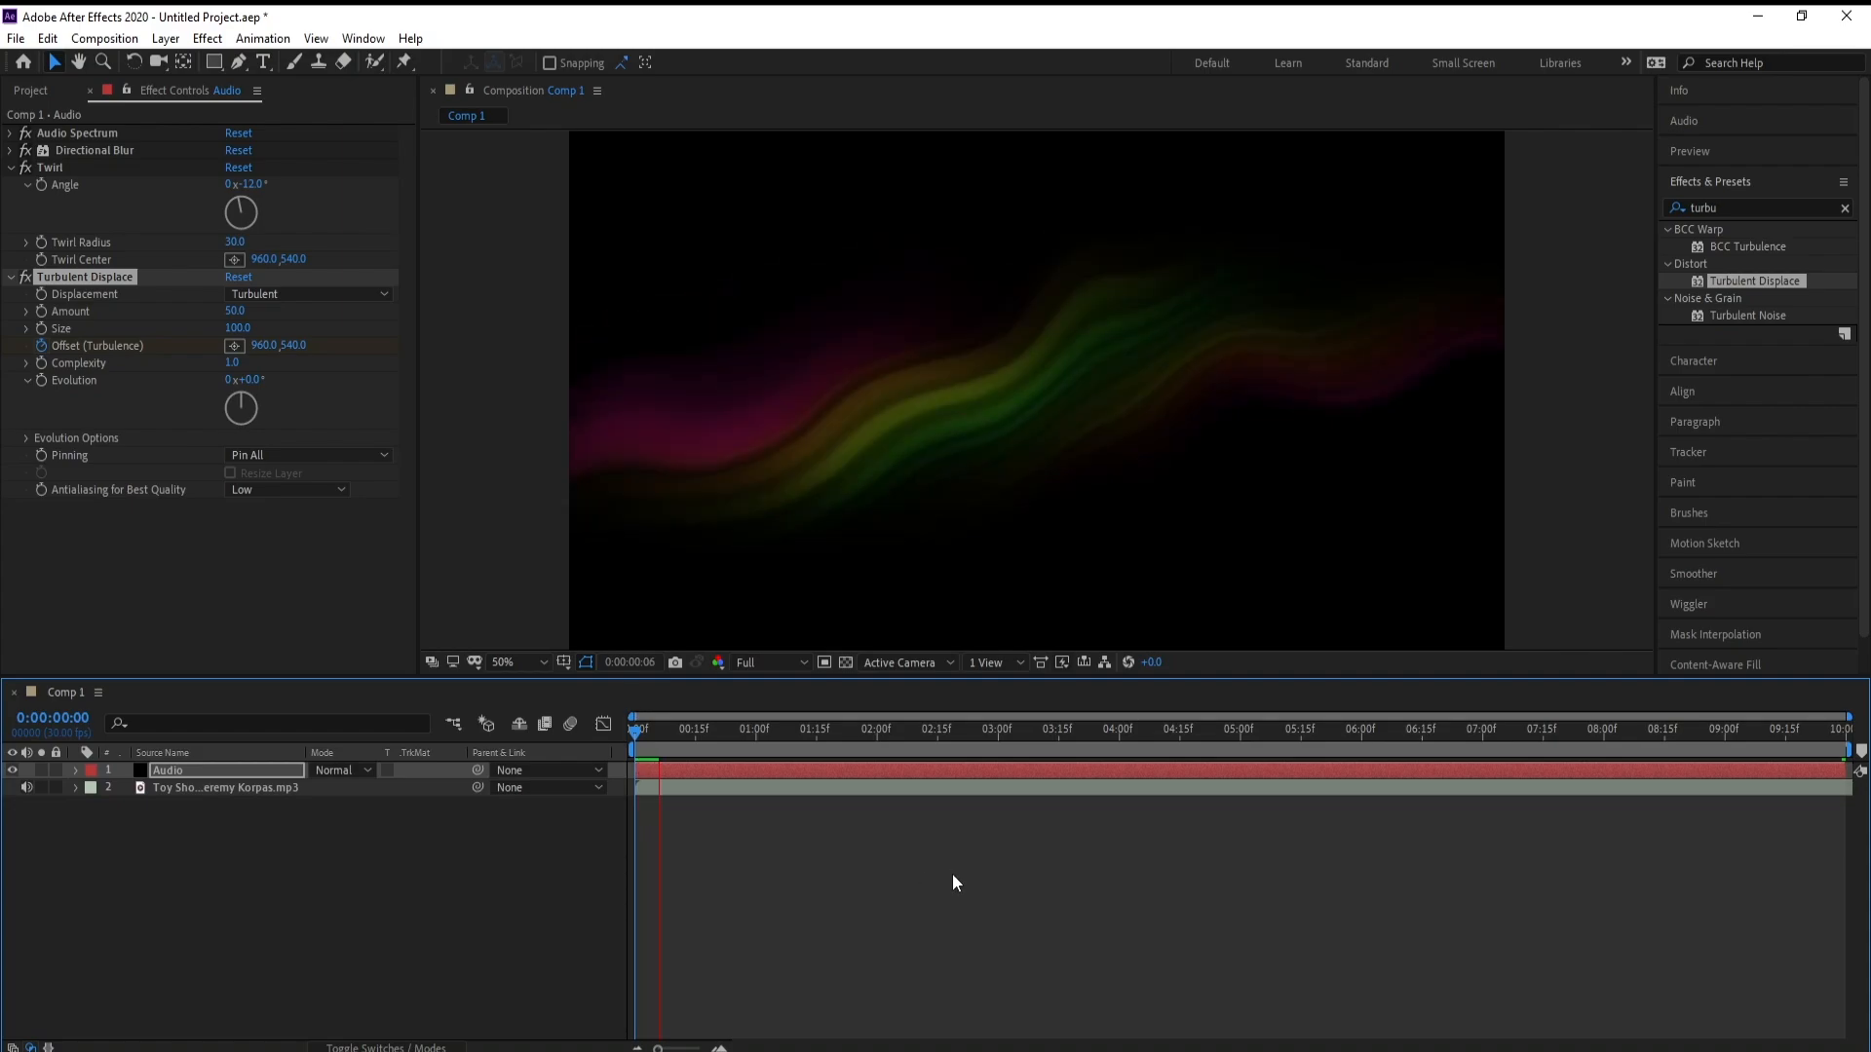
{"action": "key", "text": "space"}
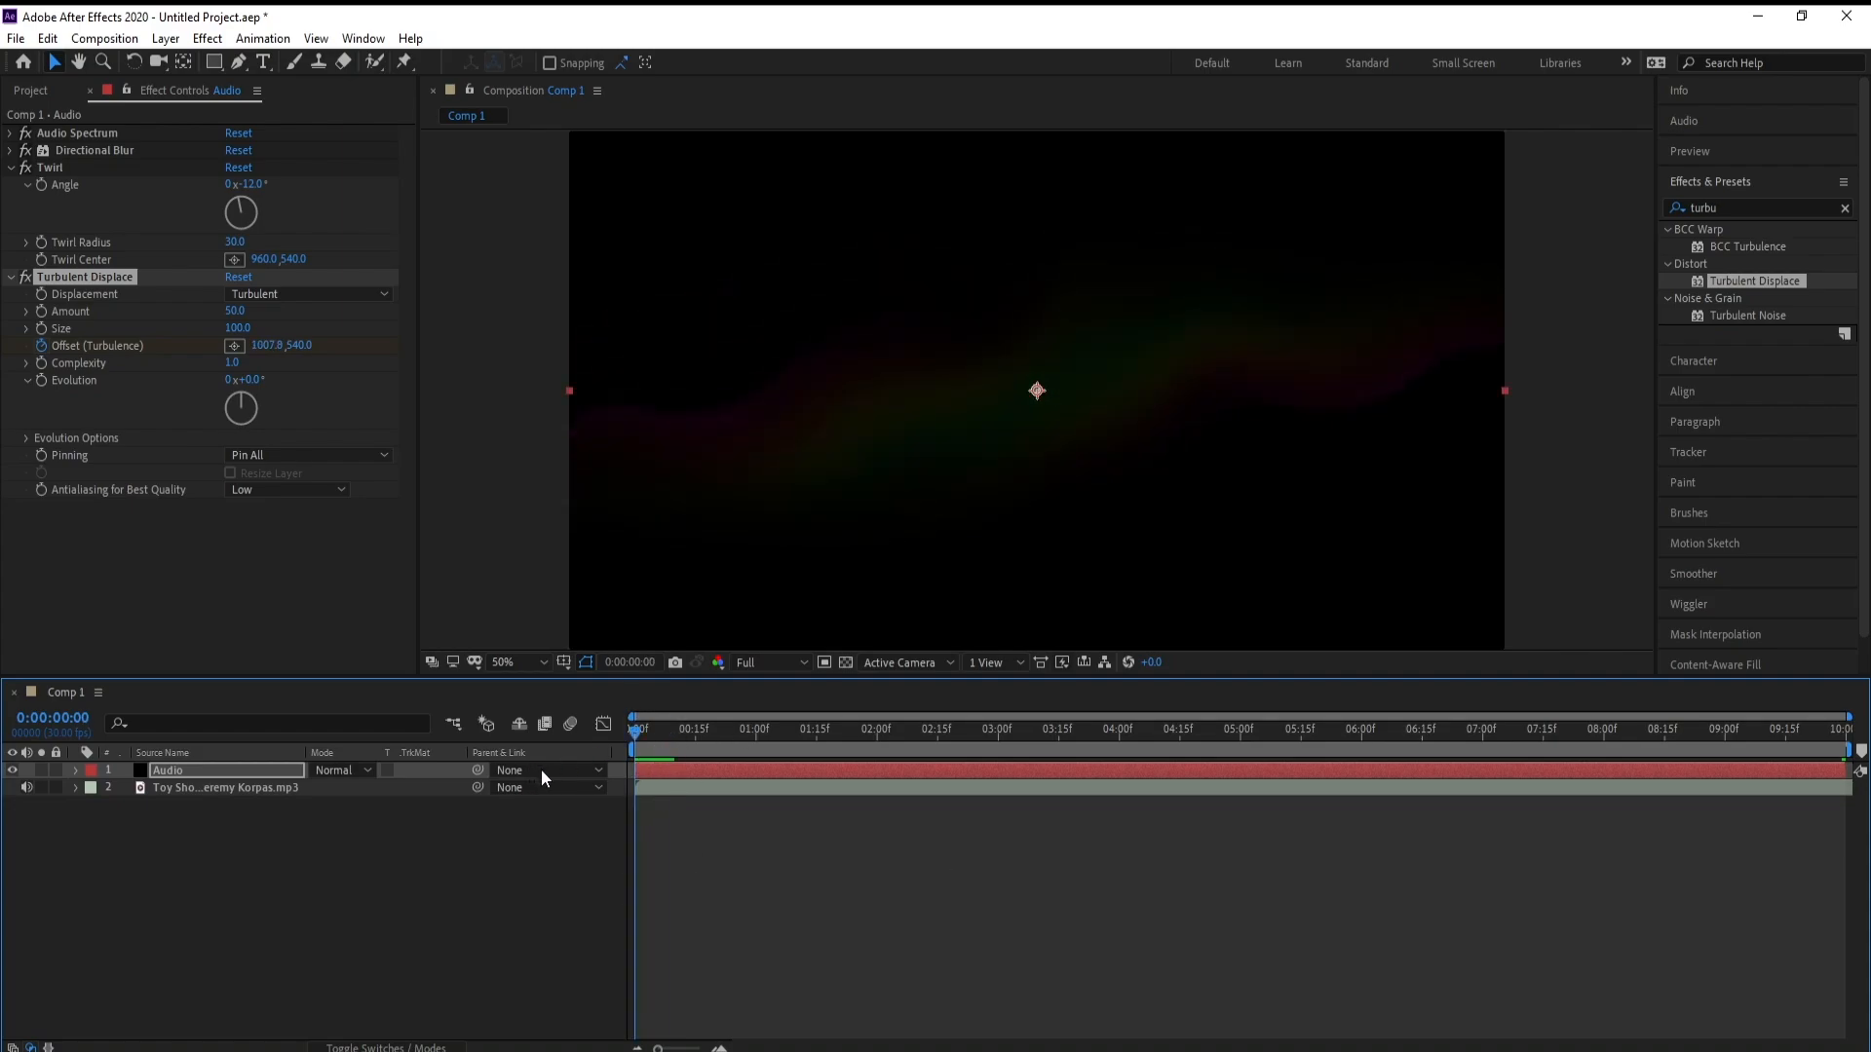
{"action": "key", "text": "space"}
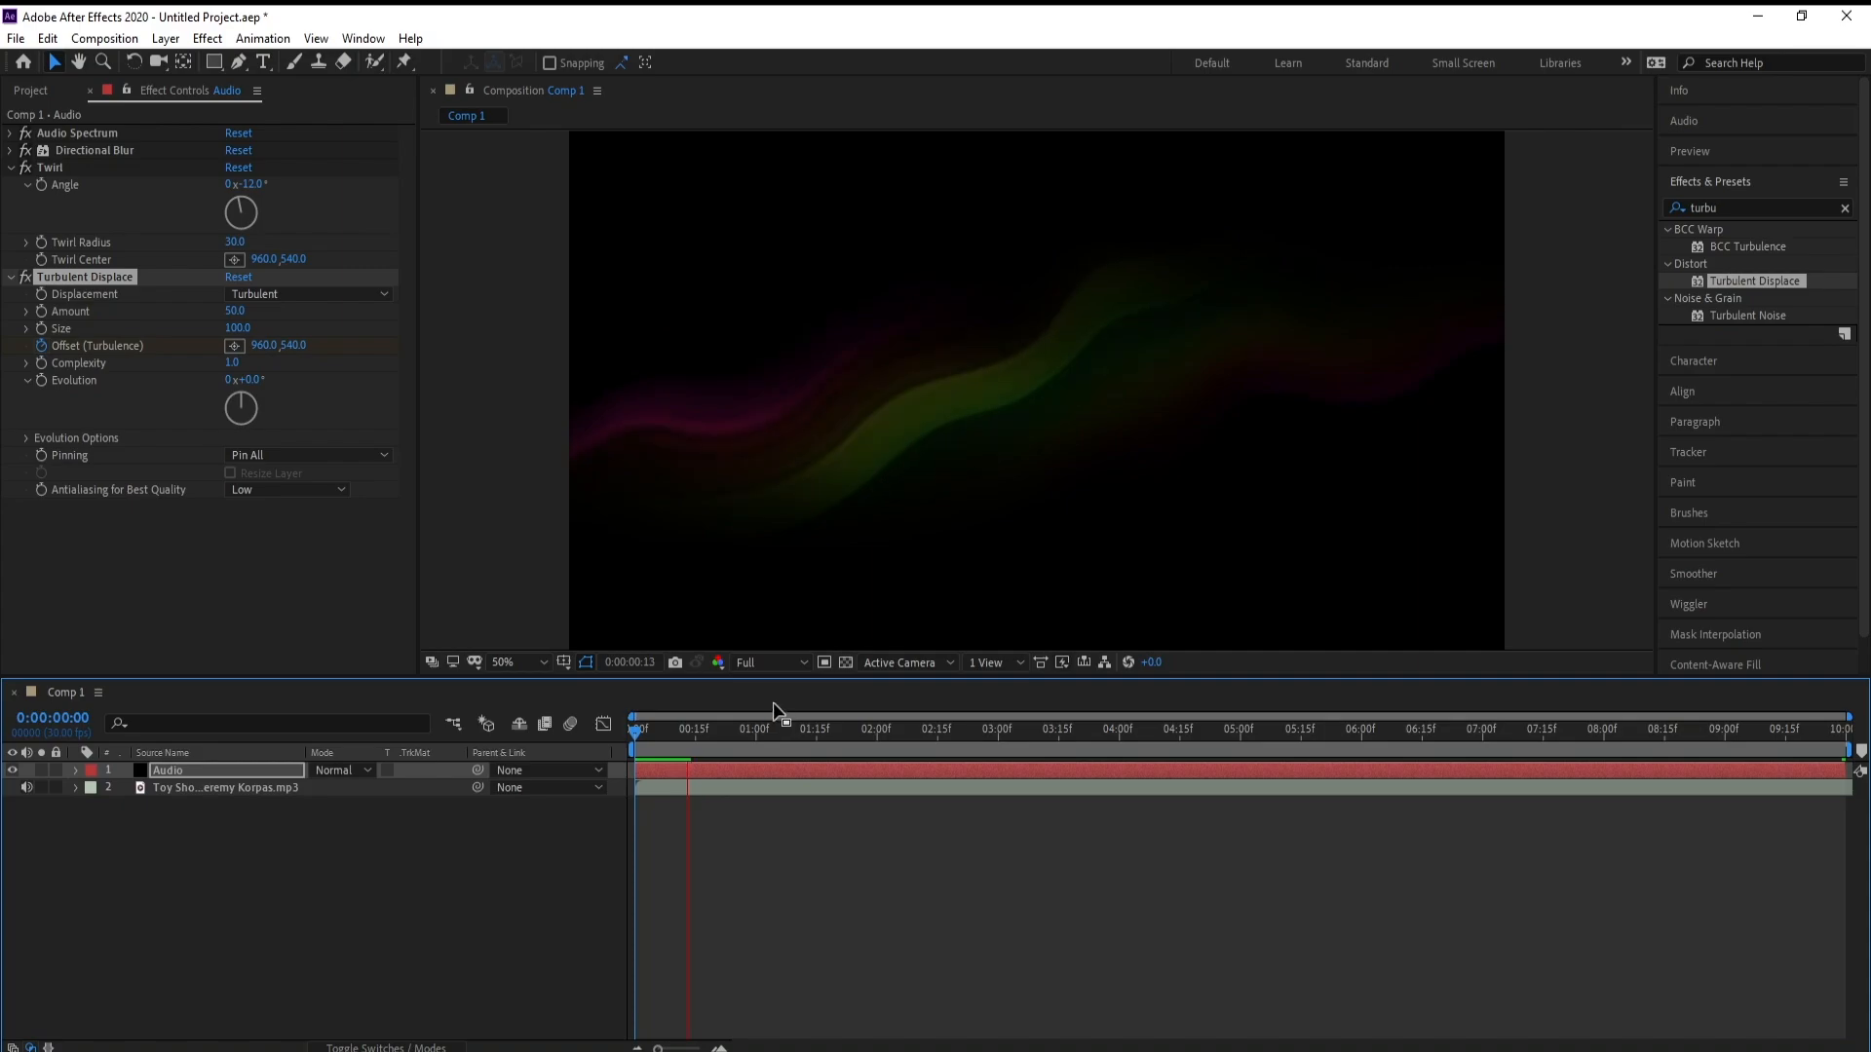
{"action": "key", "text": "space"}
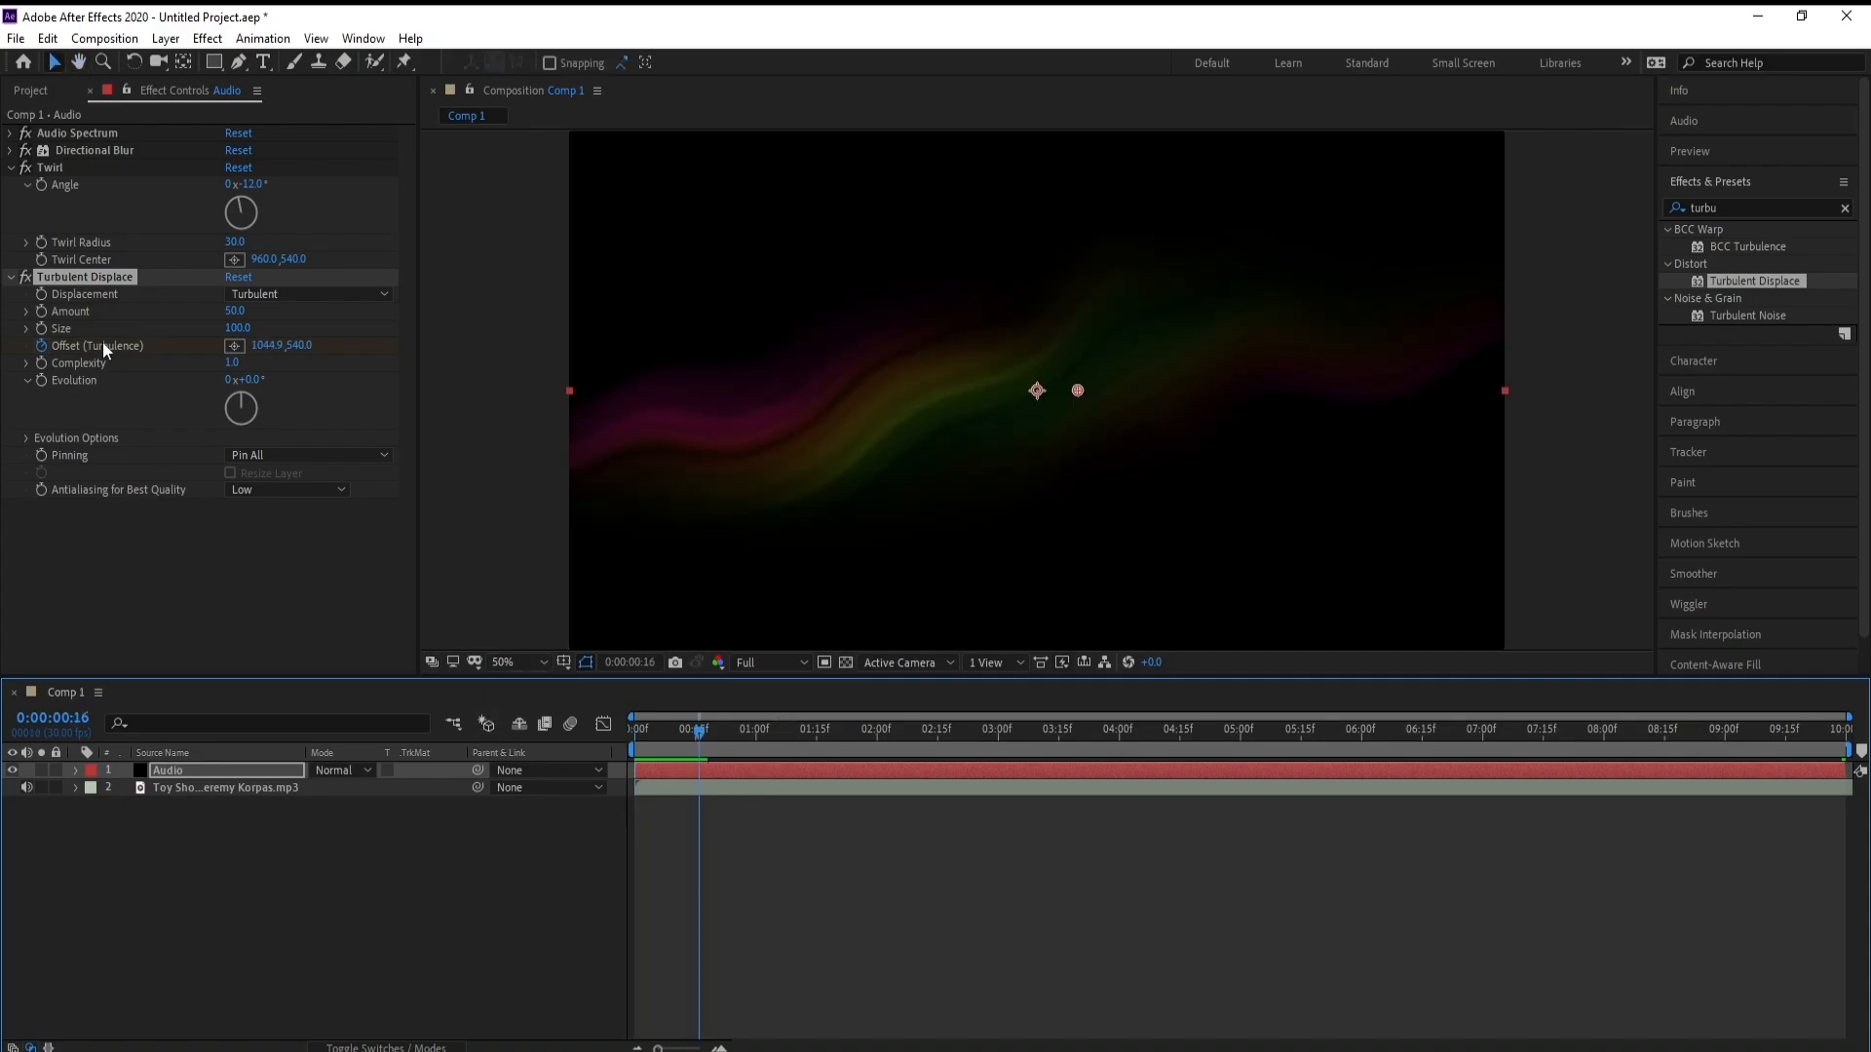
Collapse the Twirl and Turbulent Displace settings and apply the Stylize Glow effect to the Audio layer
{"action": "left_click", "coordinate": [8, 168]}
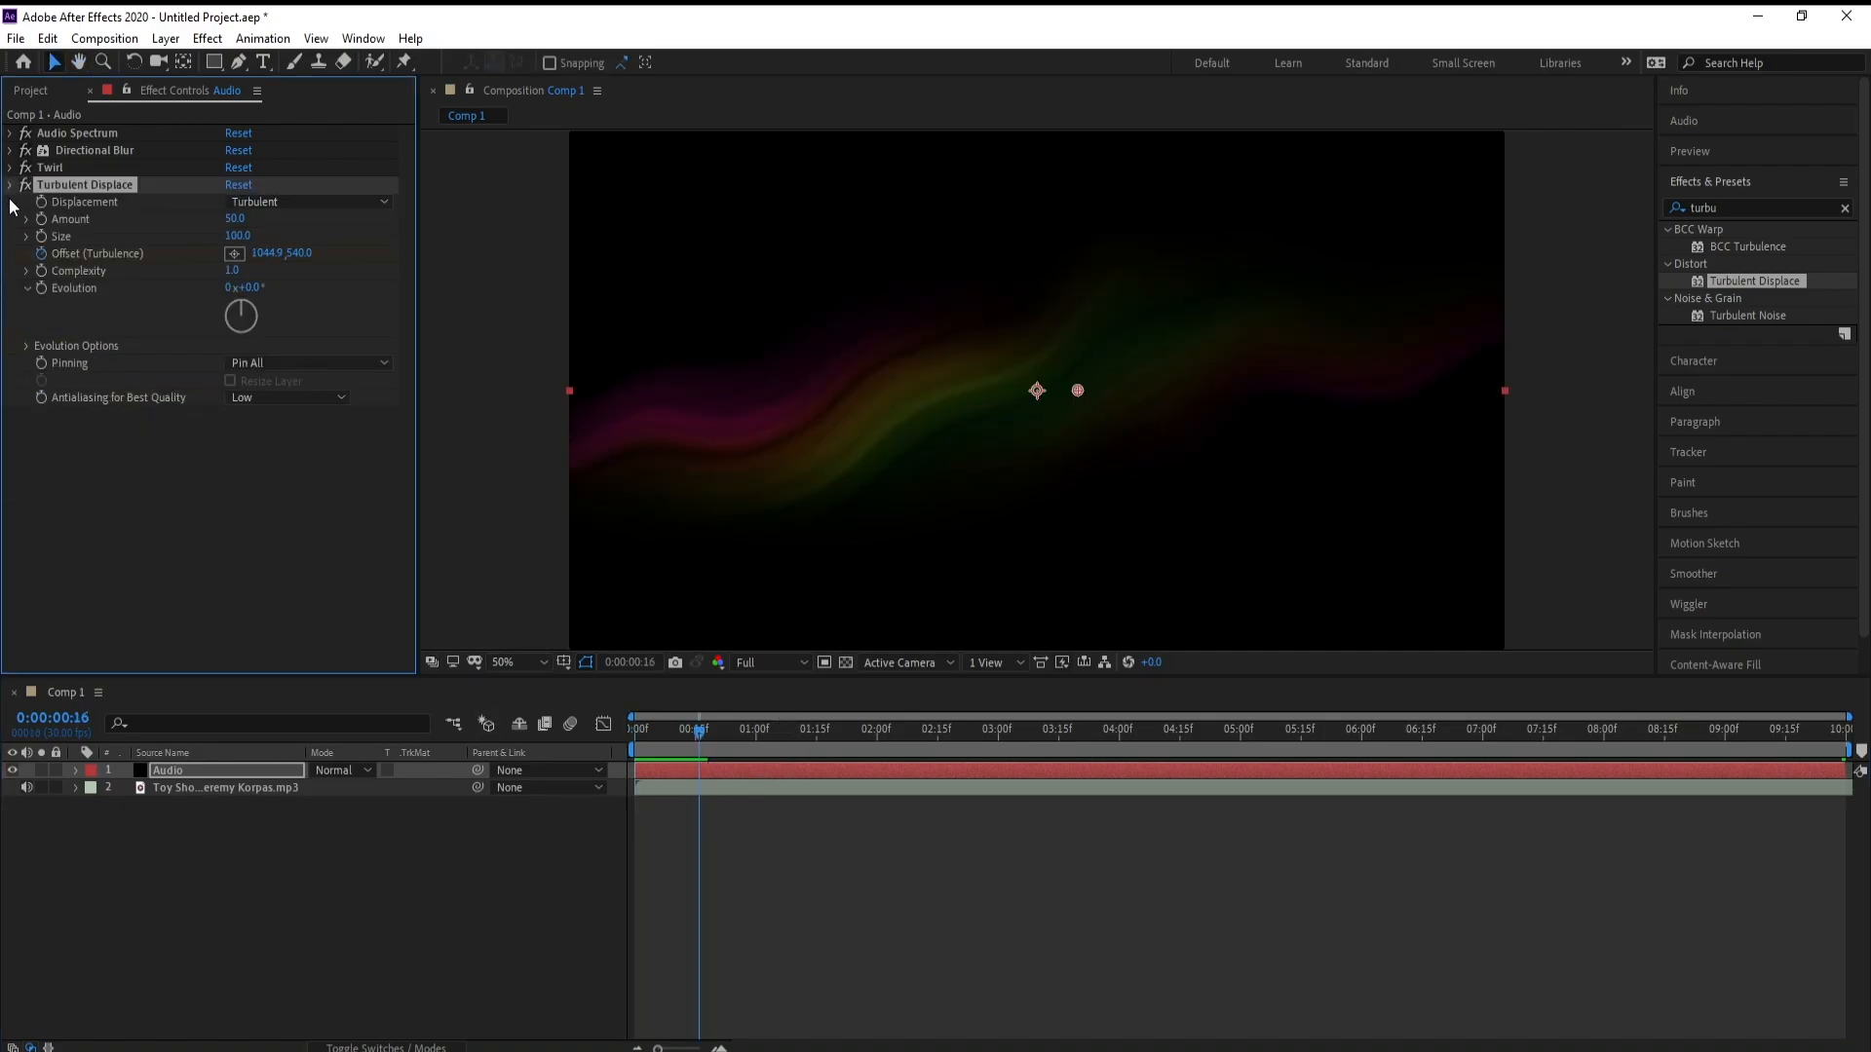
{"action": "left_click", "coordinate": [10, 185]}
{"action": "left_click", "coordinate": [208, 41]}
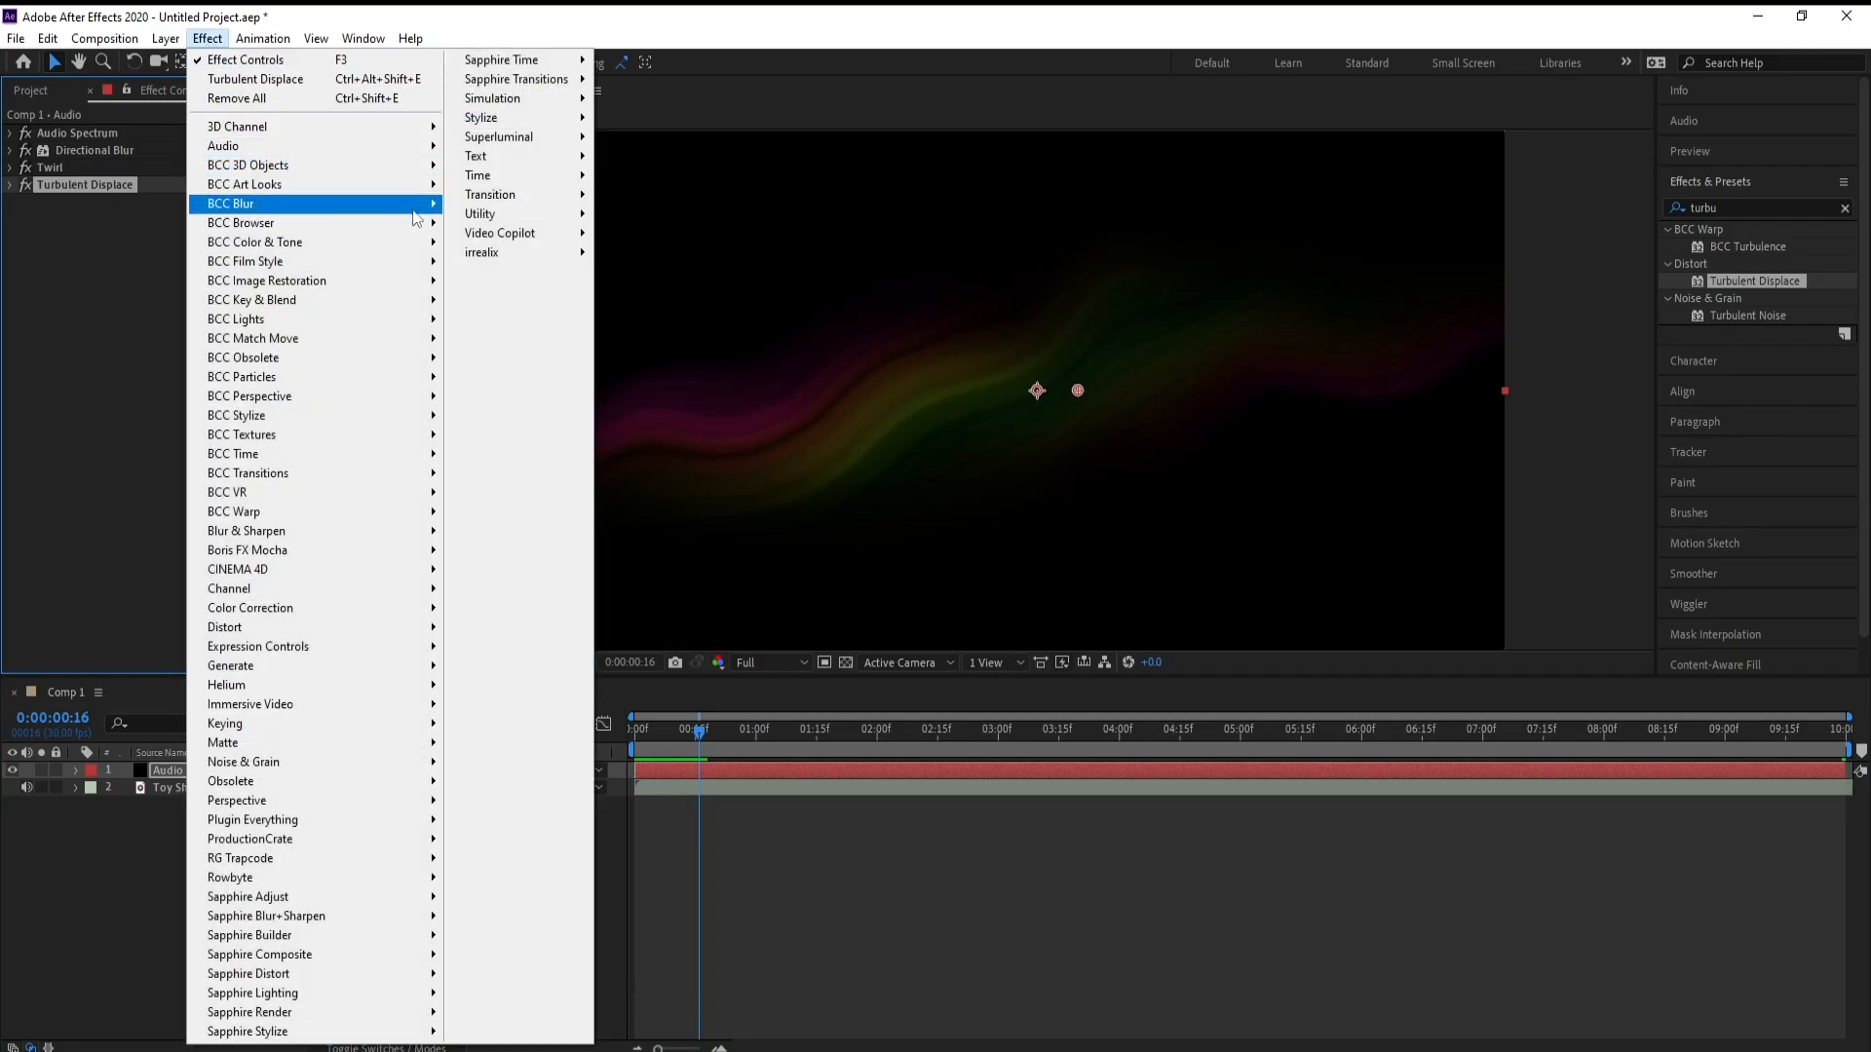
{"action": "mouse_move", "coordinate": [517, 118]}
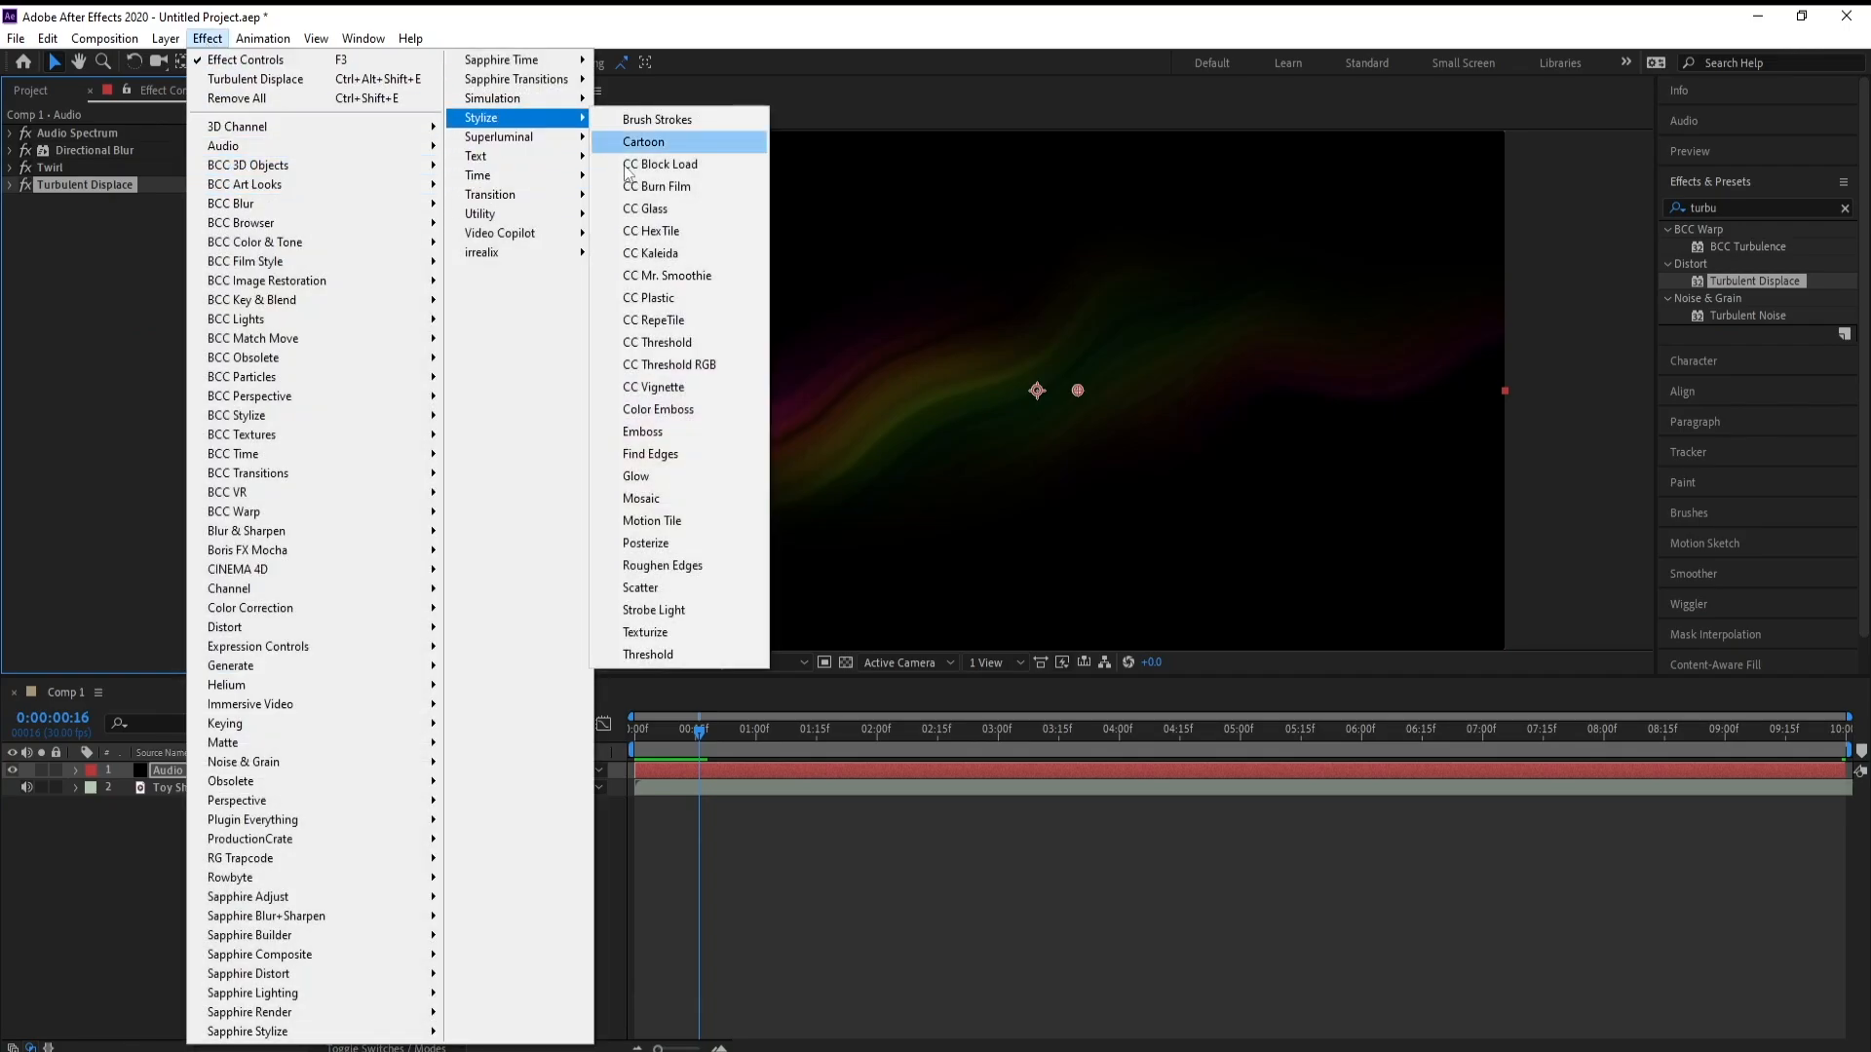
{"action": "left_click", "coordinate": [647, 478]}
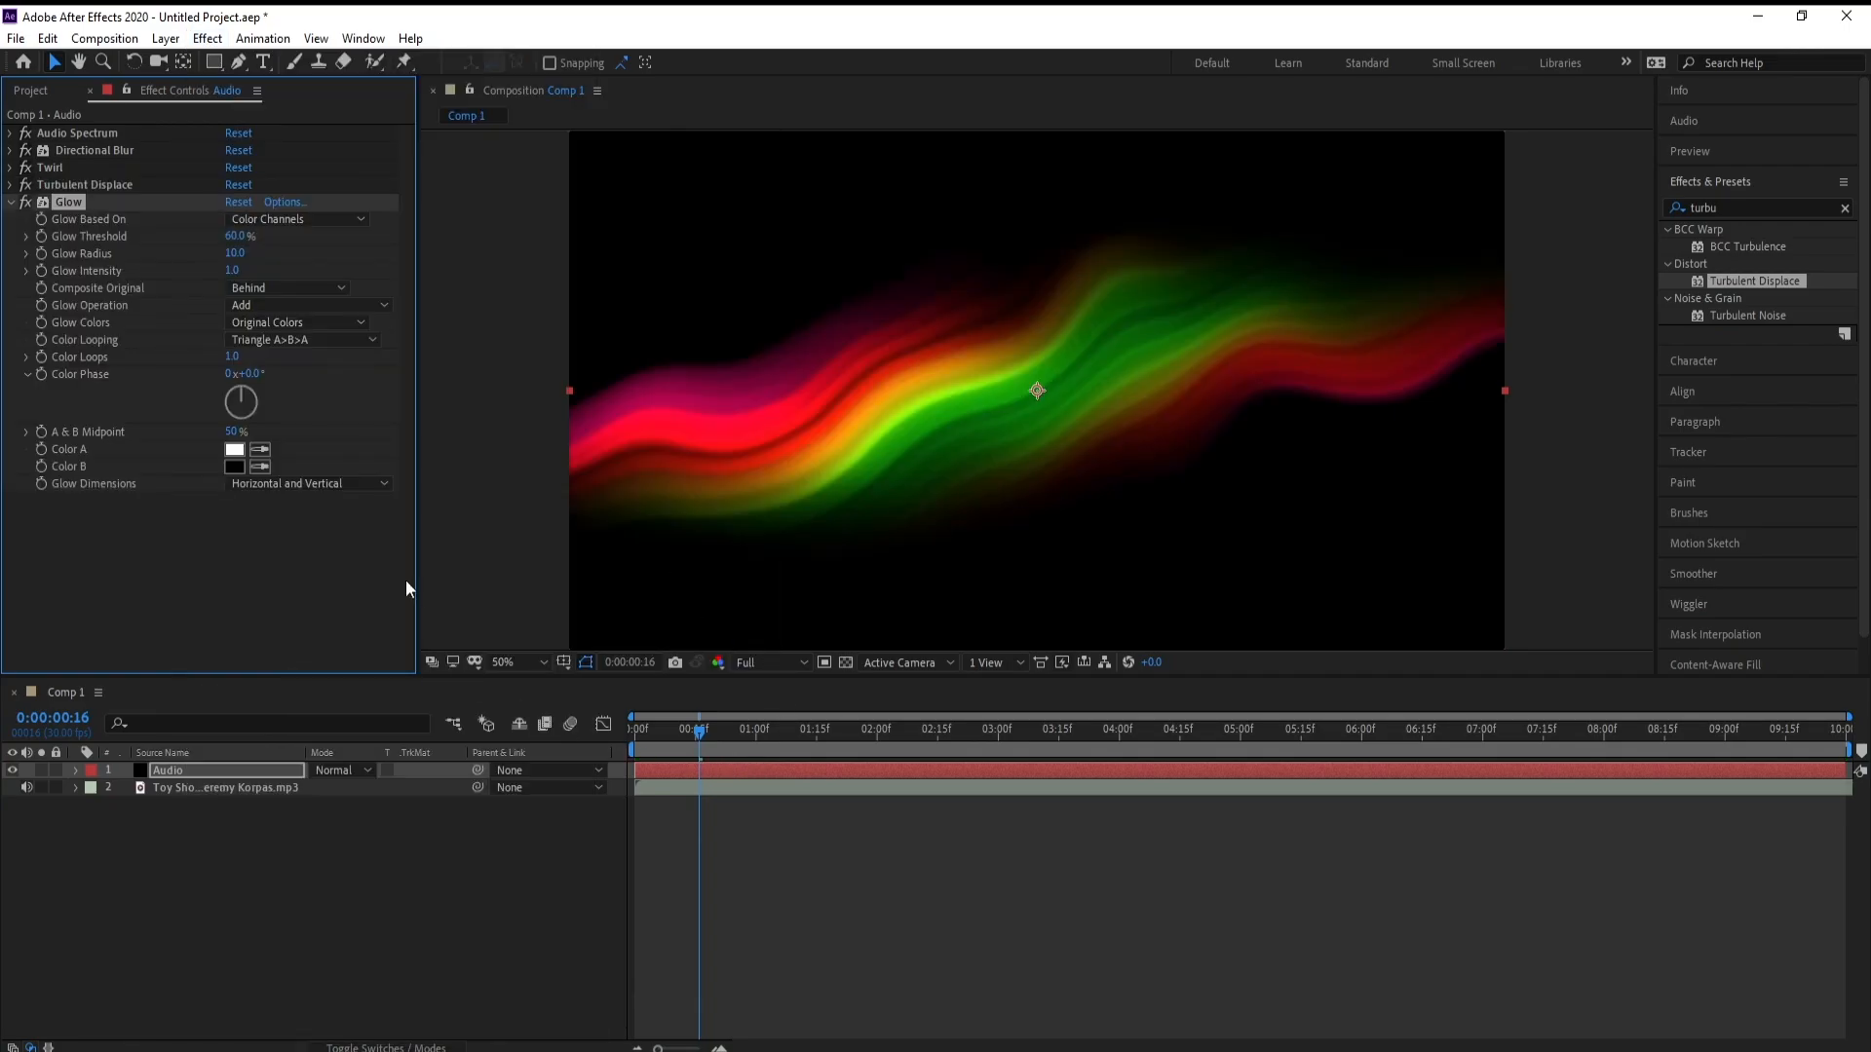
Set the Glow's threshold to 78.4%, its radius to 304 and its intensity to 1.5
{"action": "left_click_drag", "start_coordinate": [235, 237], "coordinate": [379, 270]}
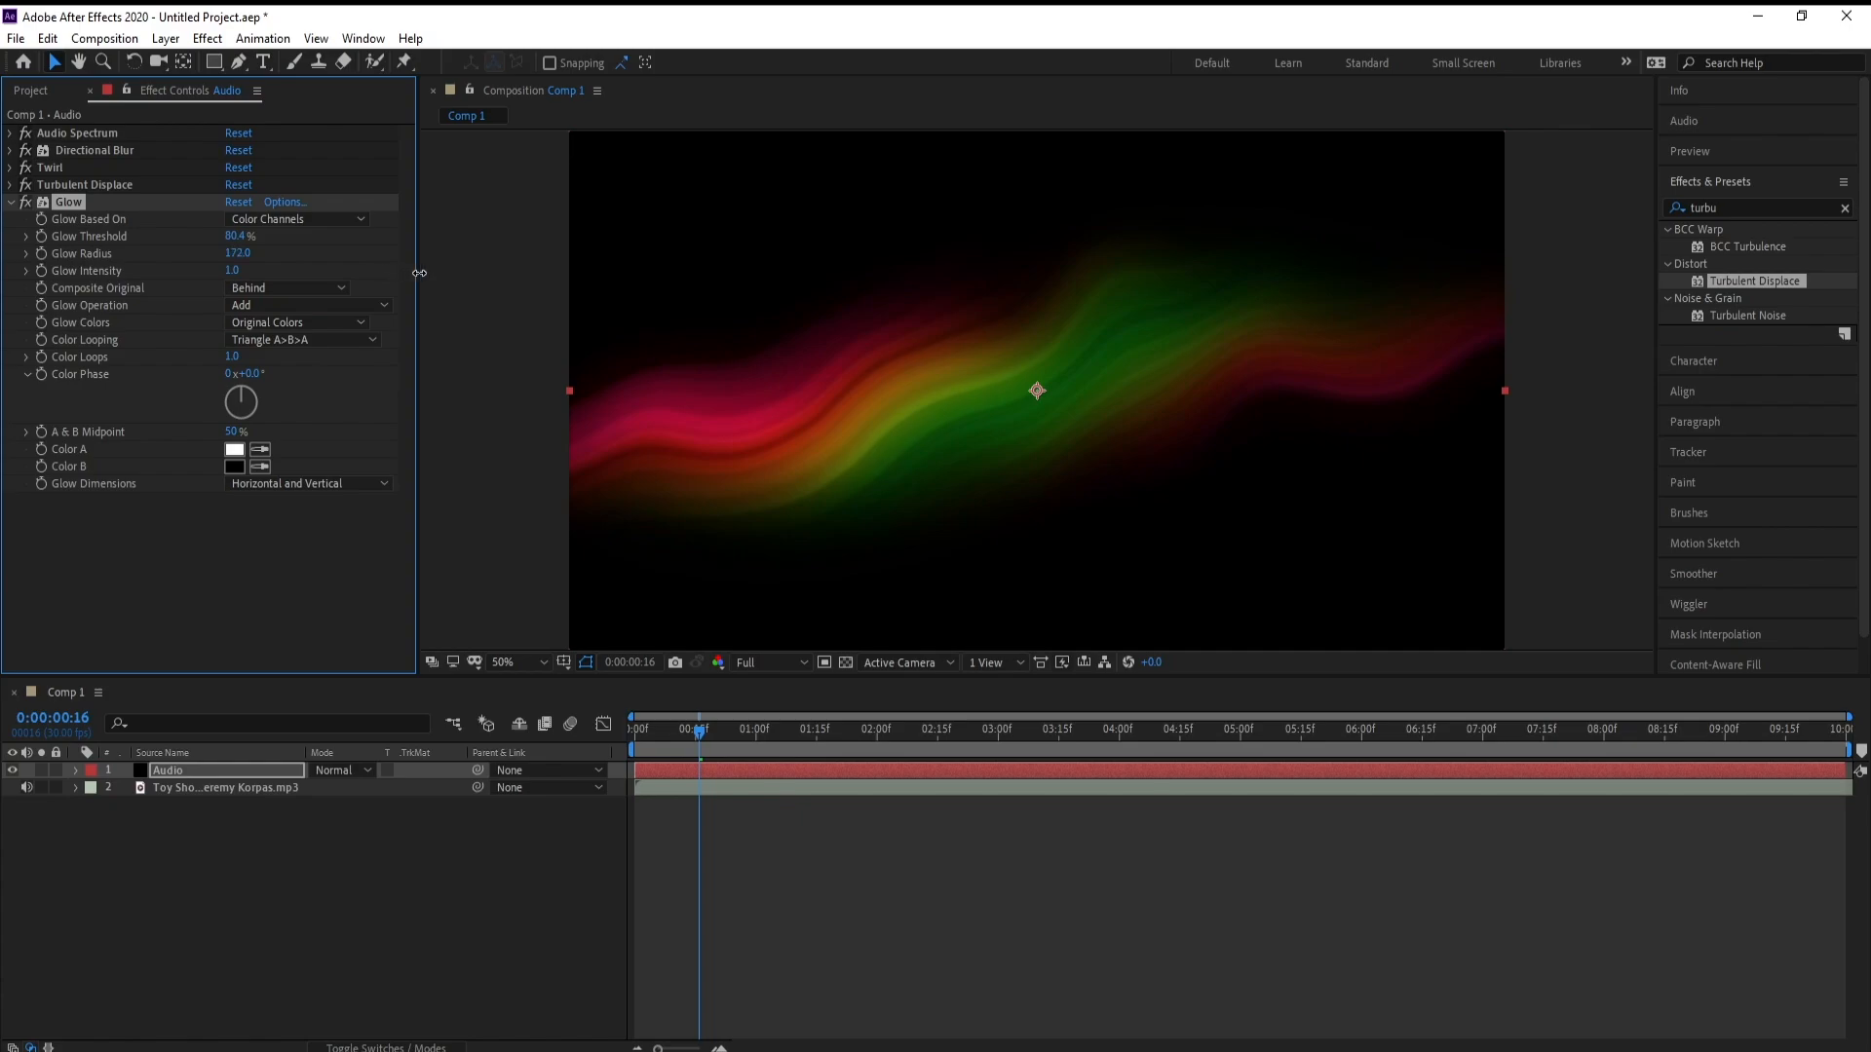
{"action": "left_click_drag", "start_coordinate": [419, 272], "coordinate": [560, 292]}
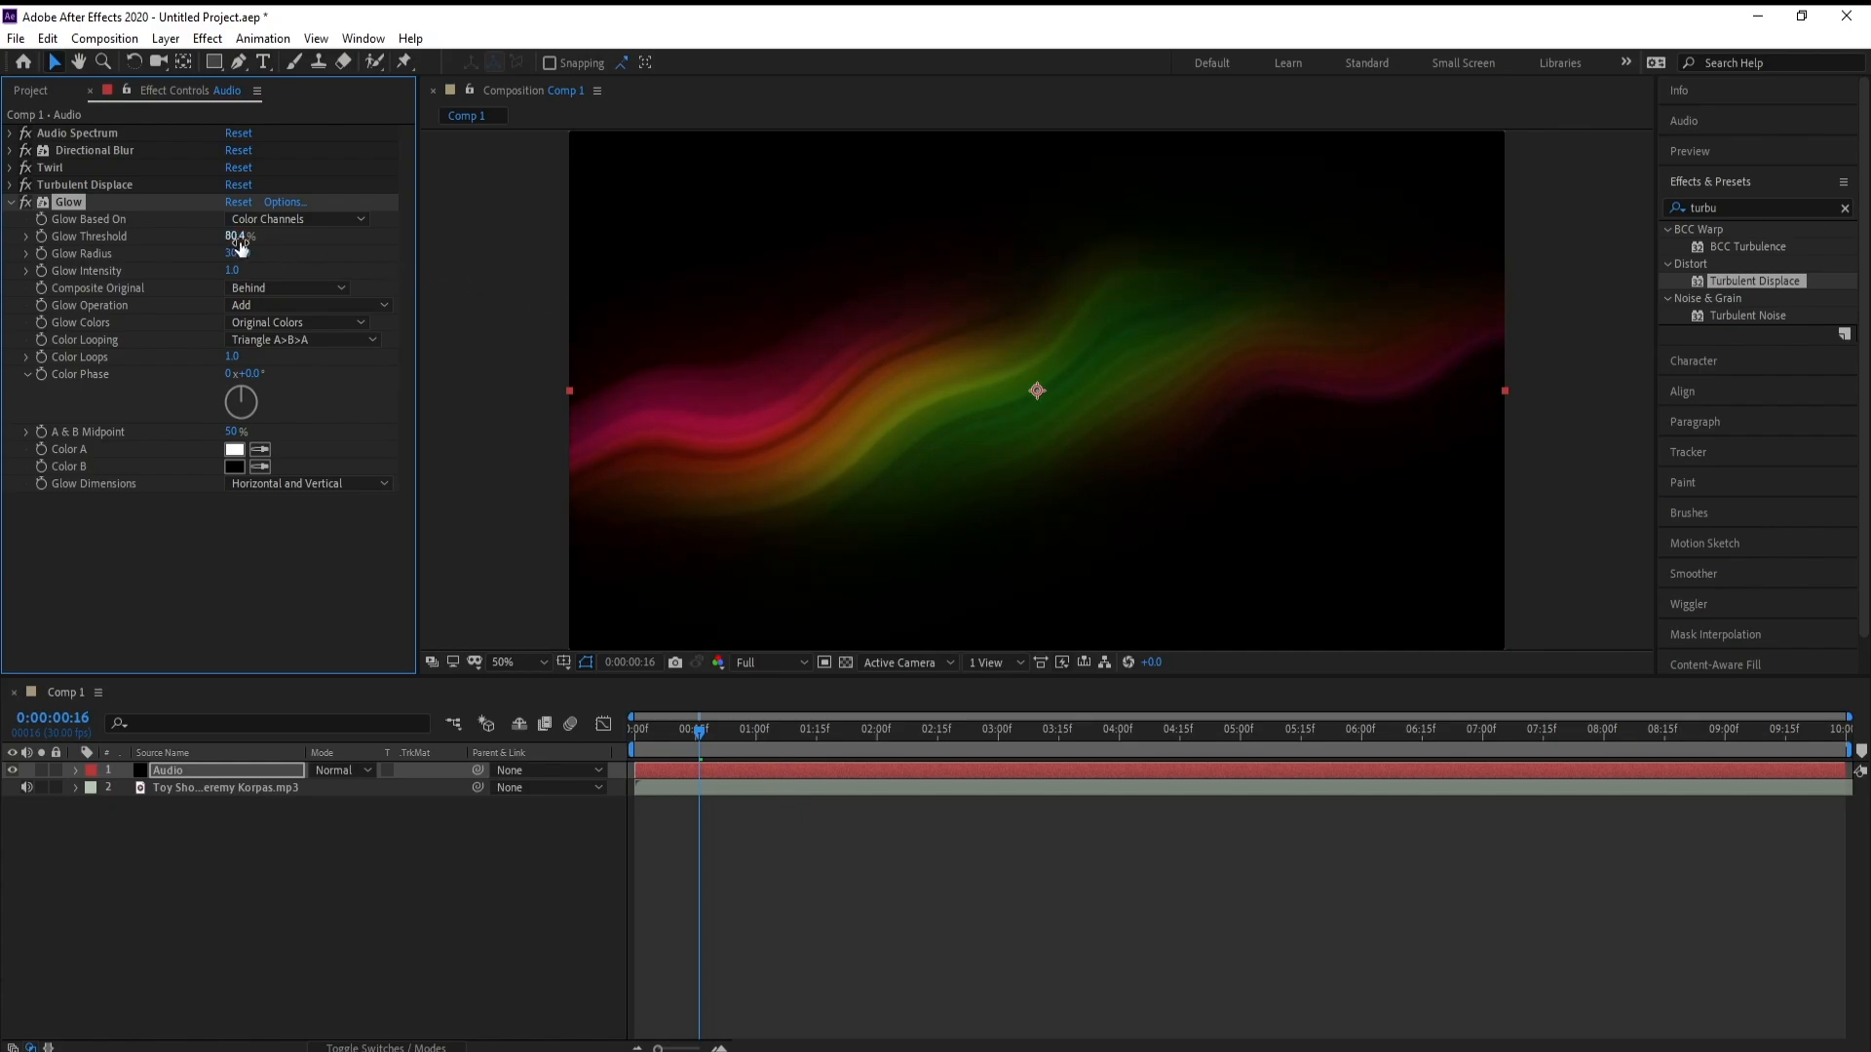
{"action": "mouse_move", "coordinate": [238, 242]}
{"action": "left_mouse_down"}
{"action": "mouse_move", "coordinate": [200, 240]}
{"action": "mouse_move", "coordinate": [252, 271]}
{"action": "left_mouse_up"}
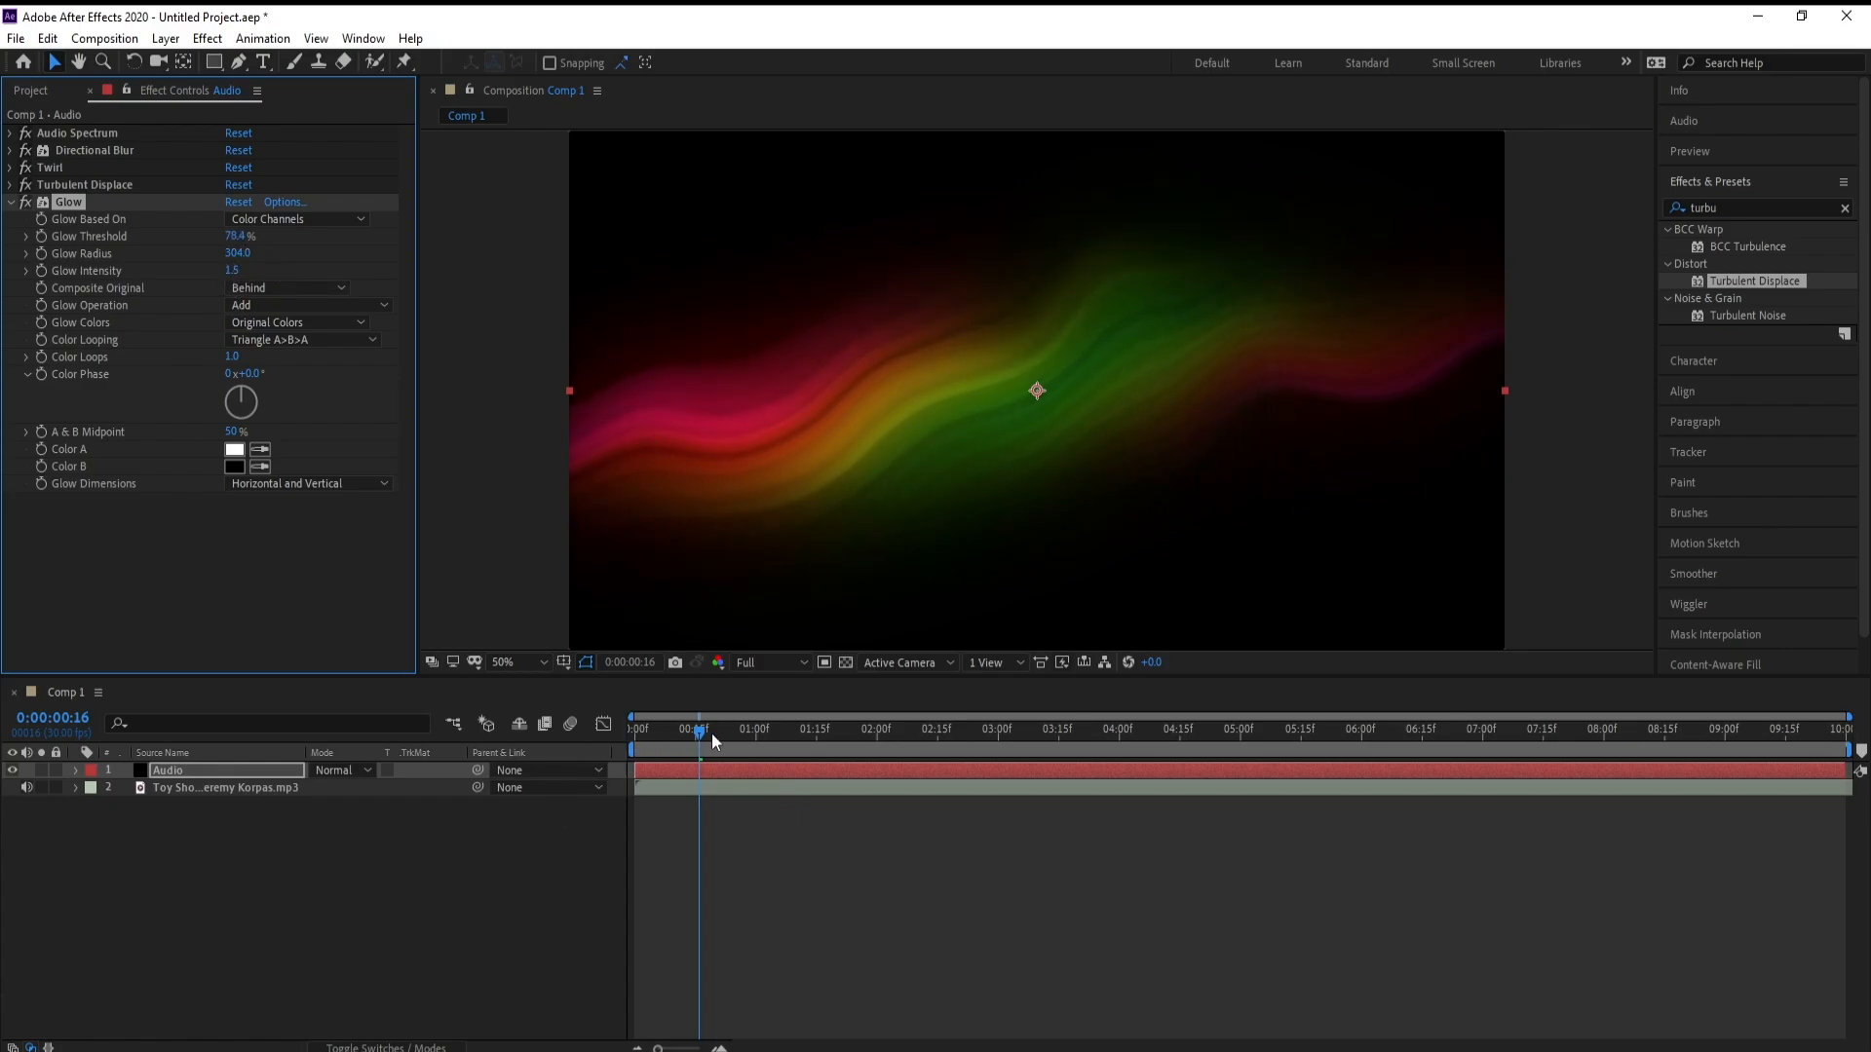
Move back one frame to 0:00:00:15 and lower the composition's preview resolution to Third
{"action": "key", "text": "Page_Up"}
{"action": "left_click", "coordinate": [772, 664]}
{"action": "left_click", "coordinate": [773, 752]}
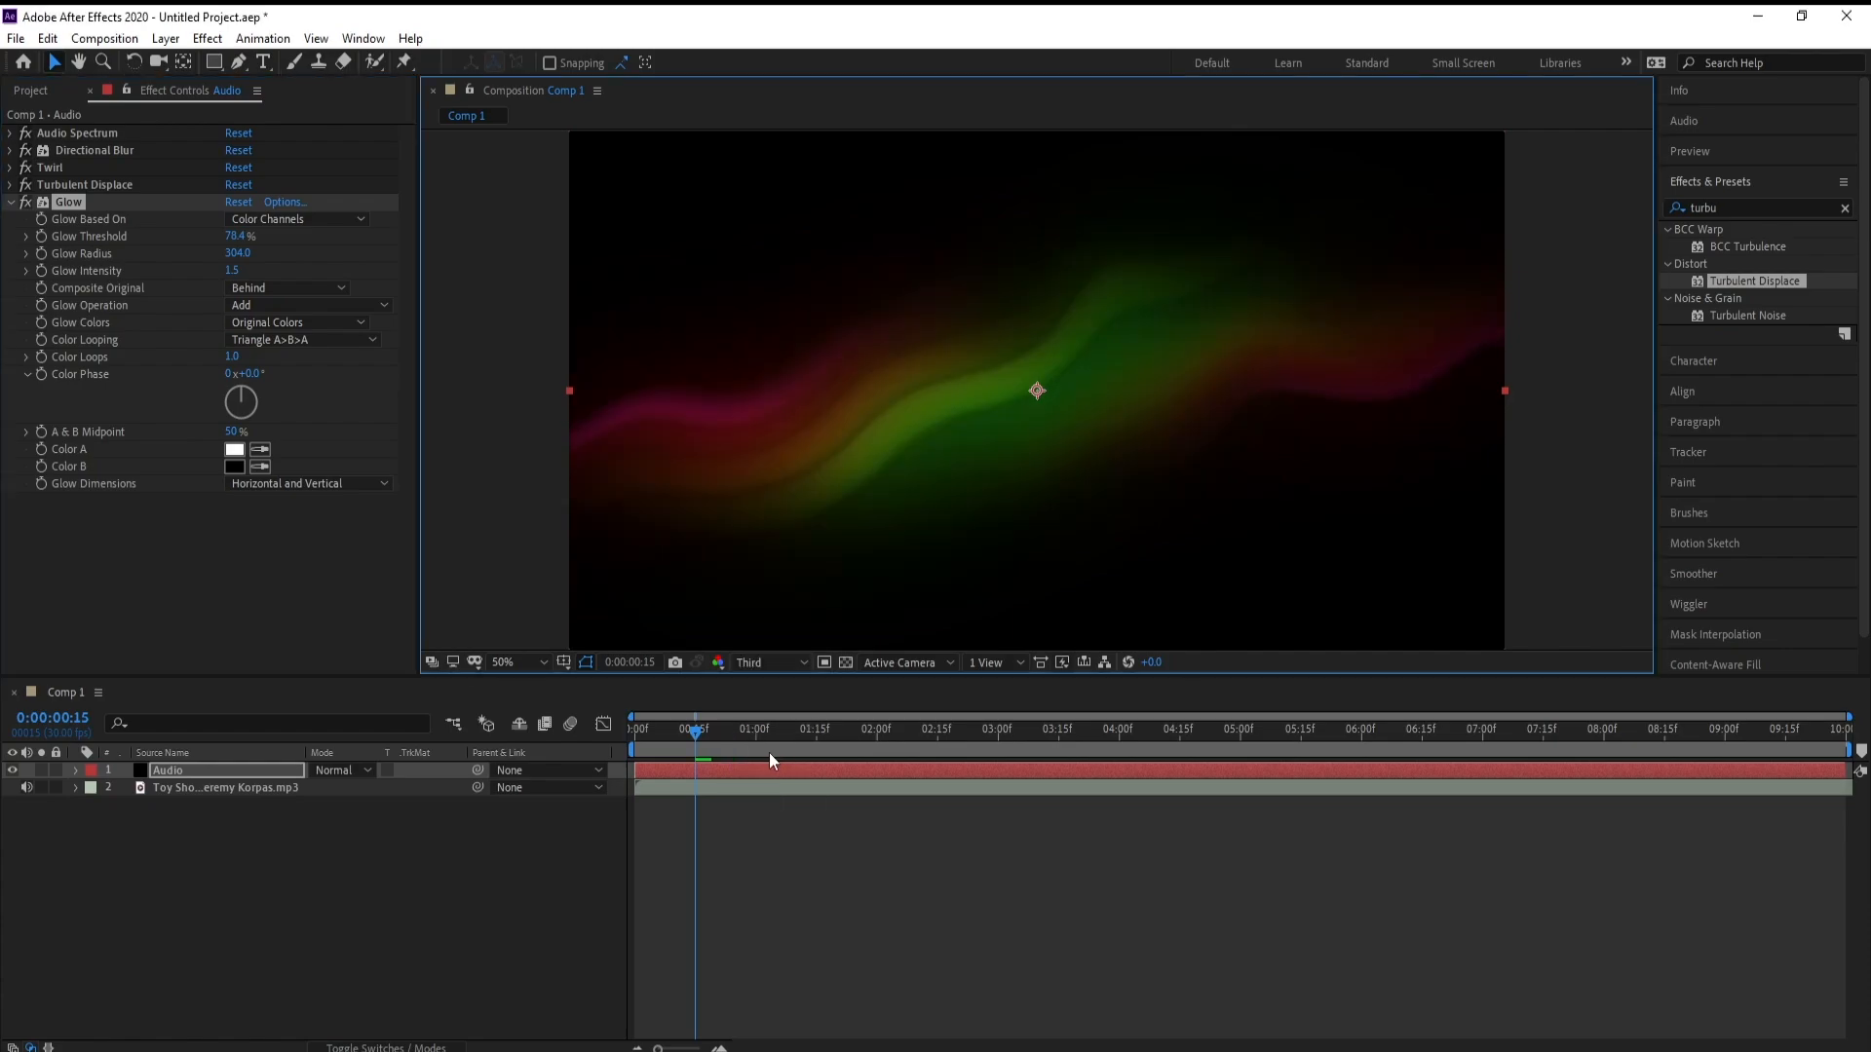
Preview the glowing spectrum from the start of the timeline and scrub back to 0:00:01:17
{"action": "left_click_drag", "start_coordinate": [694, 733], "coordinate": [610, 728]}
{"action": "key", "text": "space"}
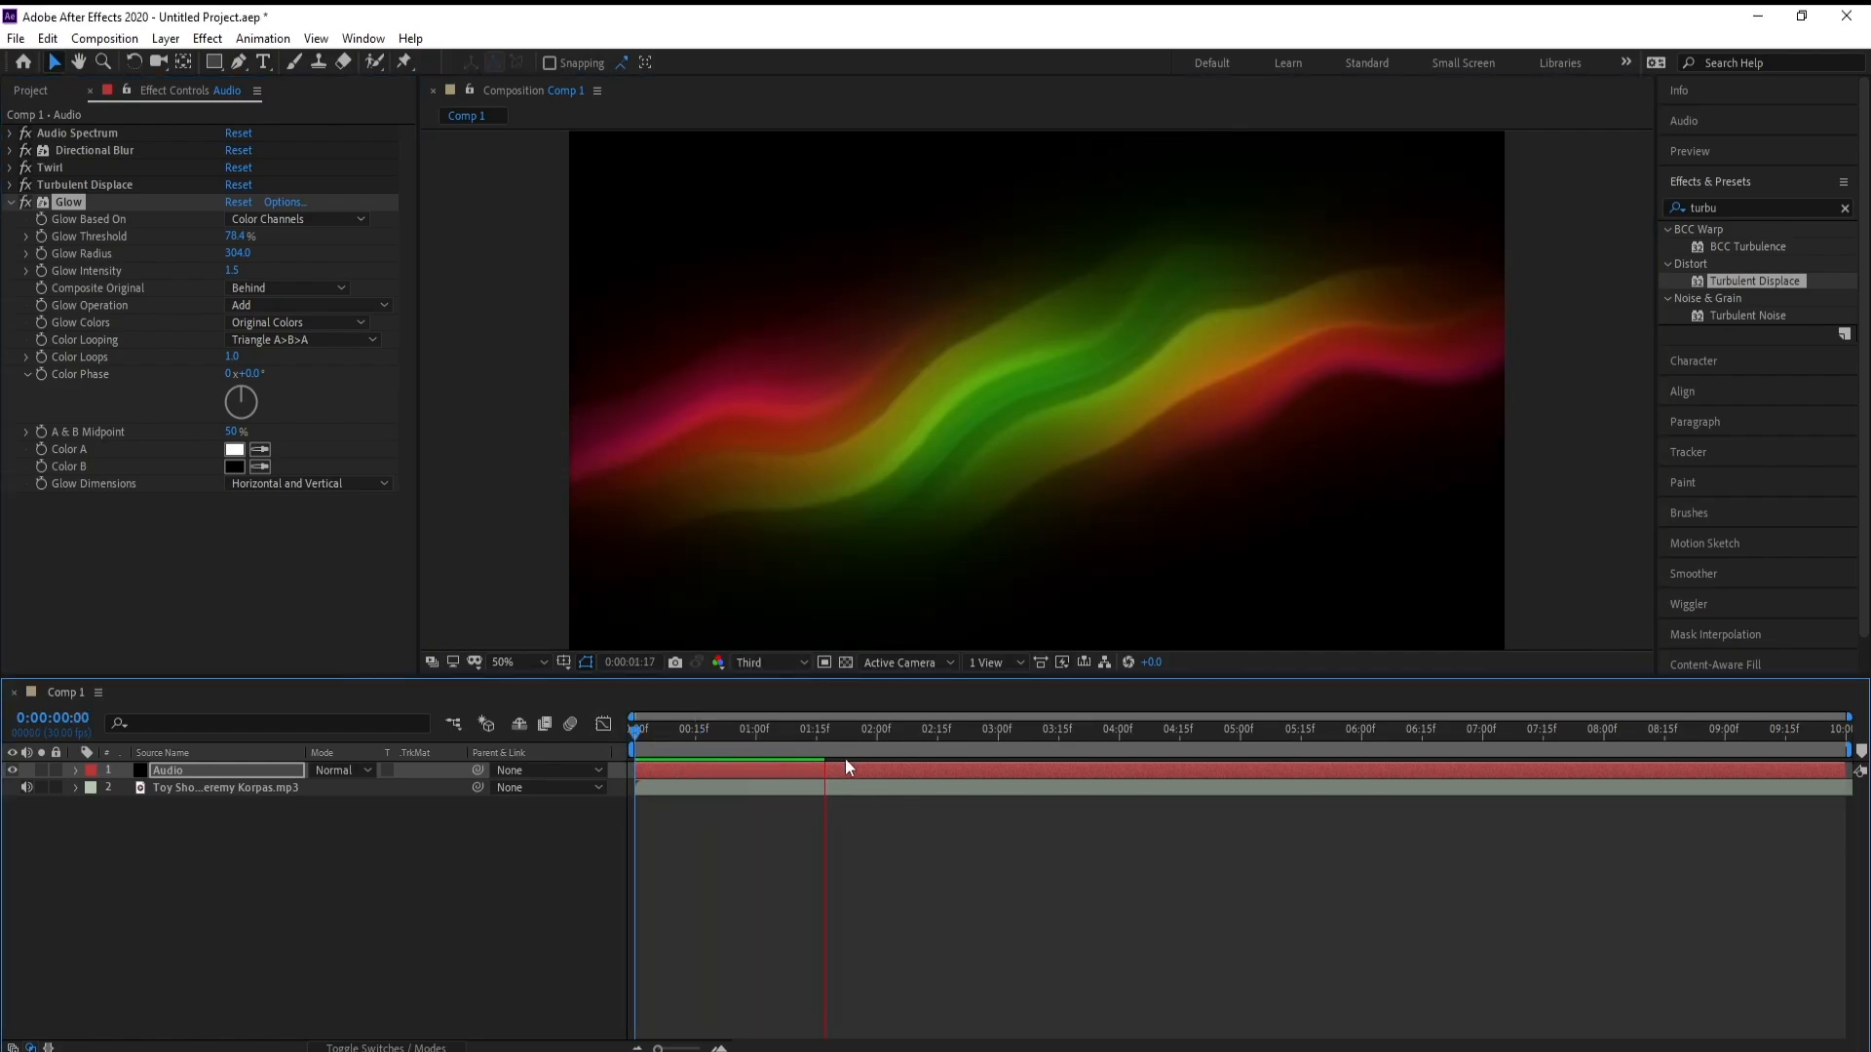
{"action": "key", "text": "space"}
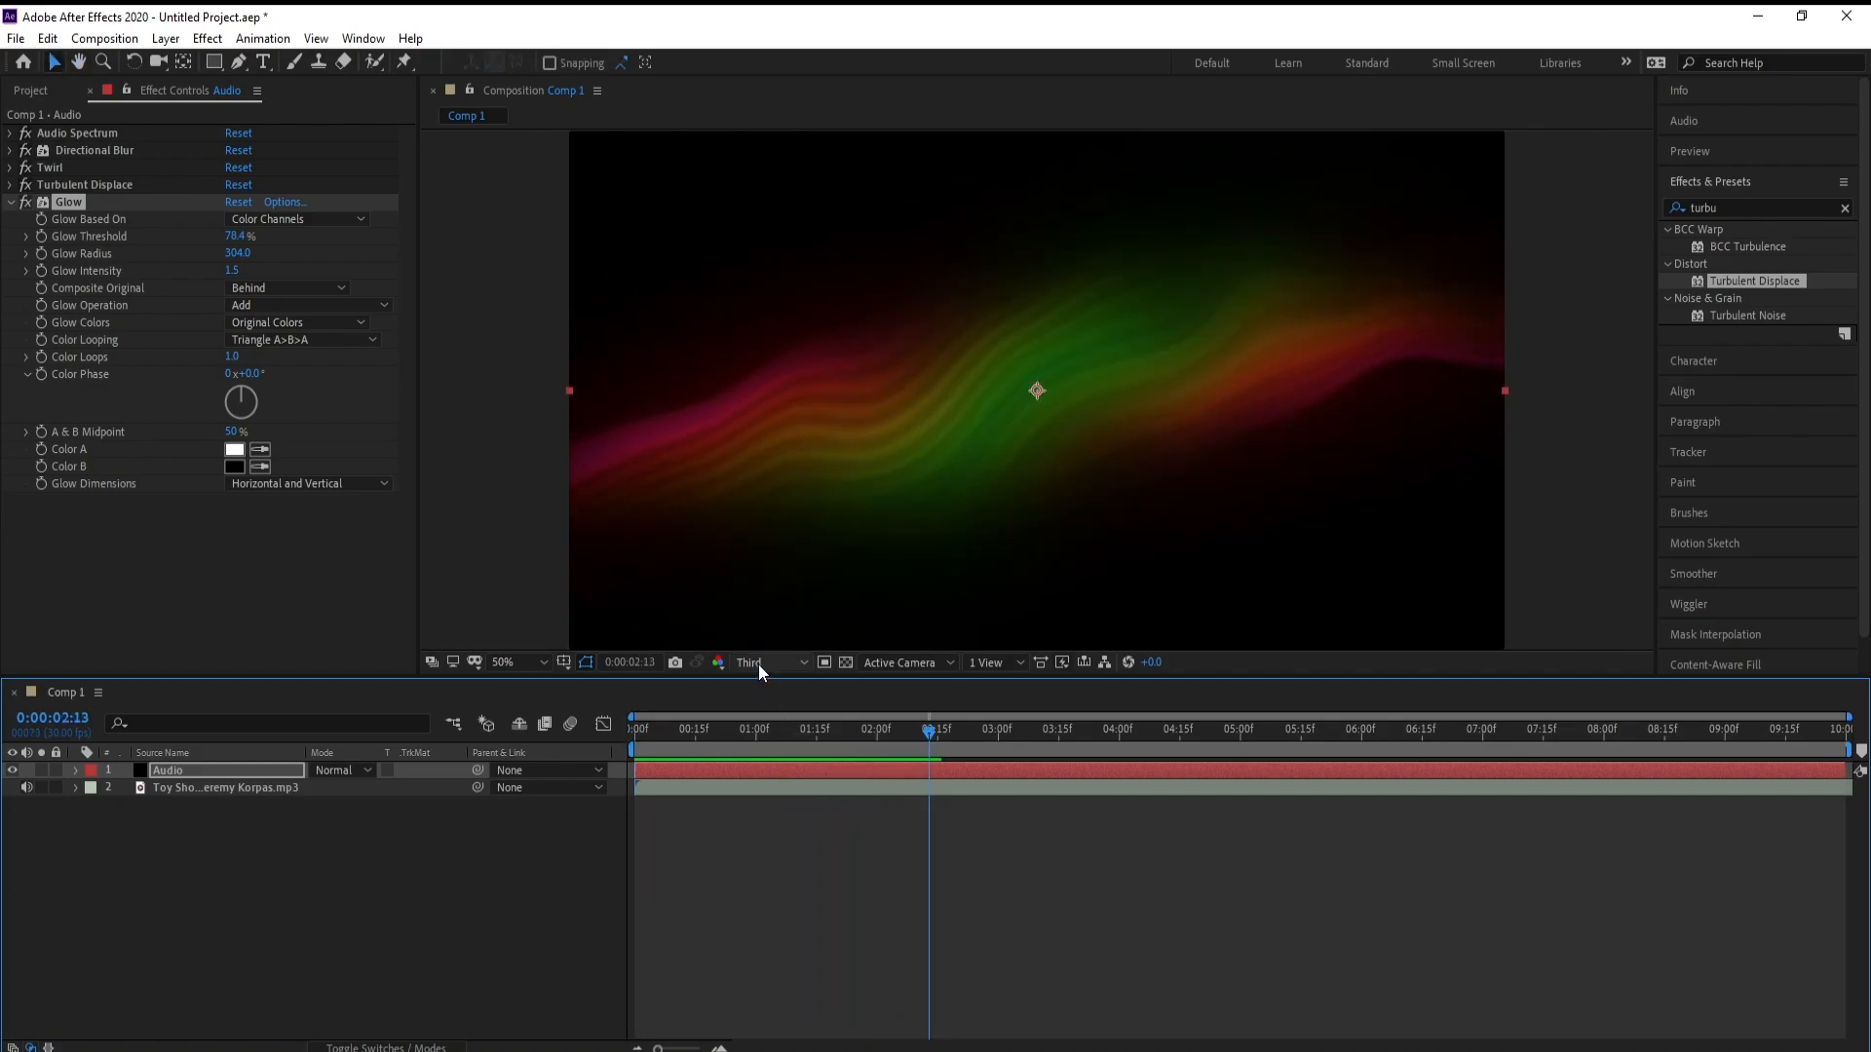
{"action": "left_click_drag", "start_coordinate": [755, 732], "coordinate": [820, 732]}
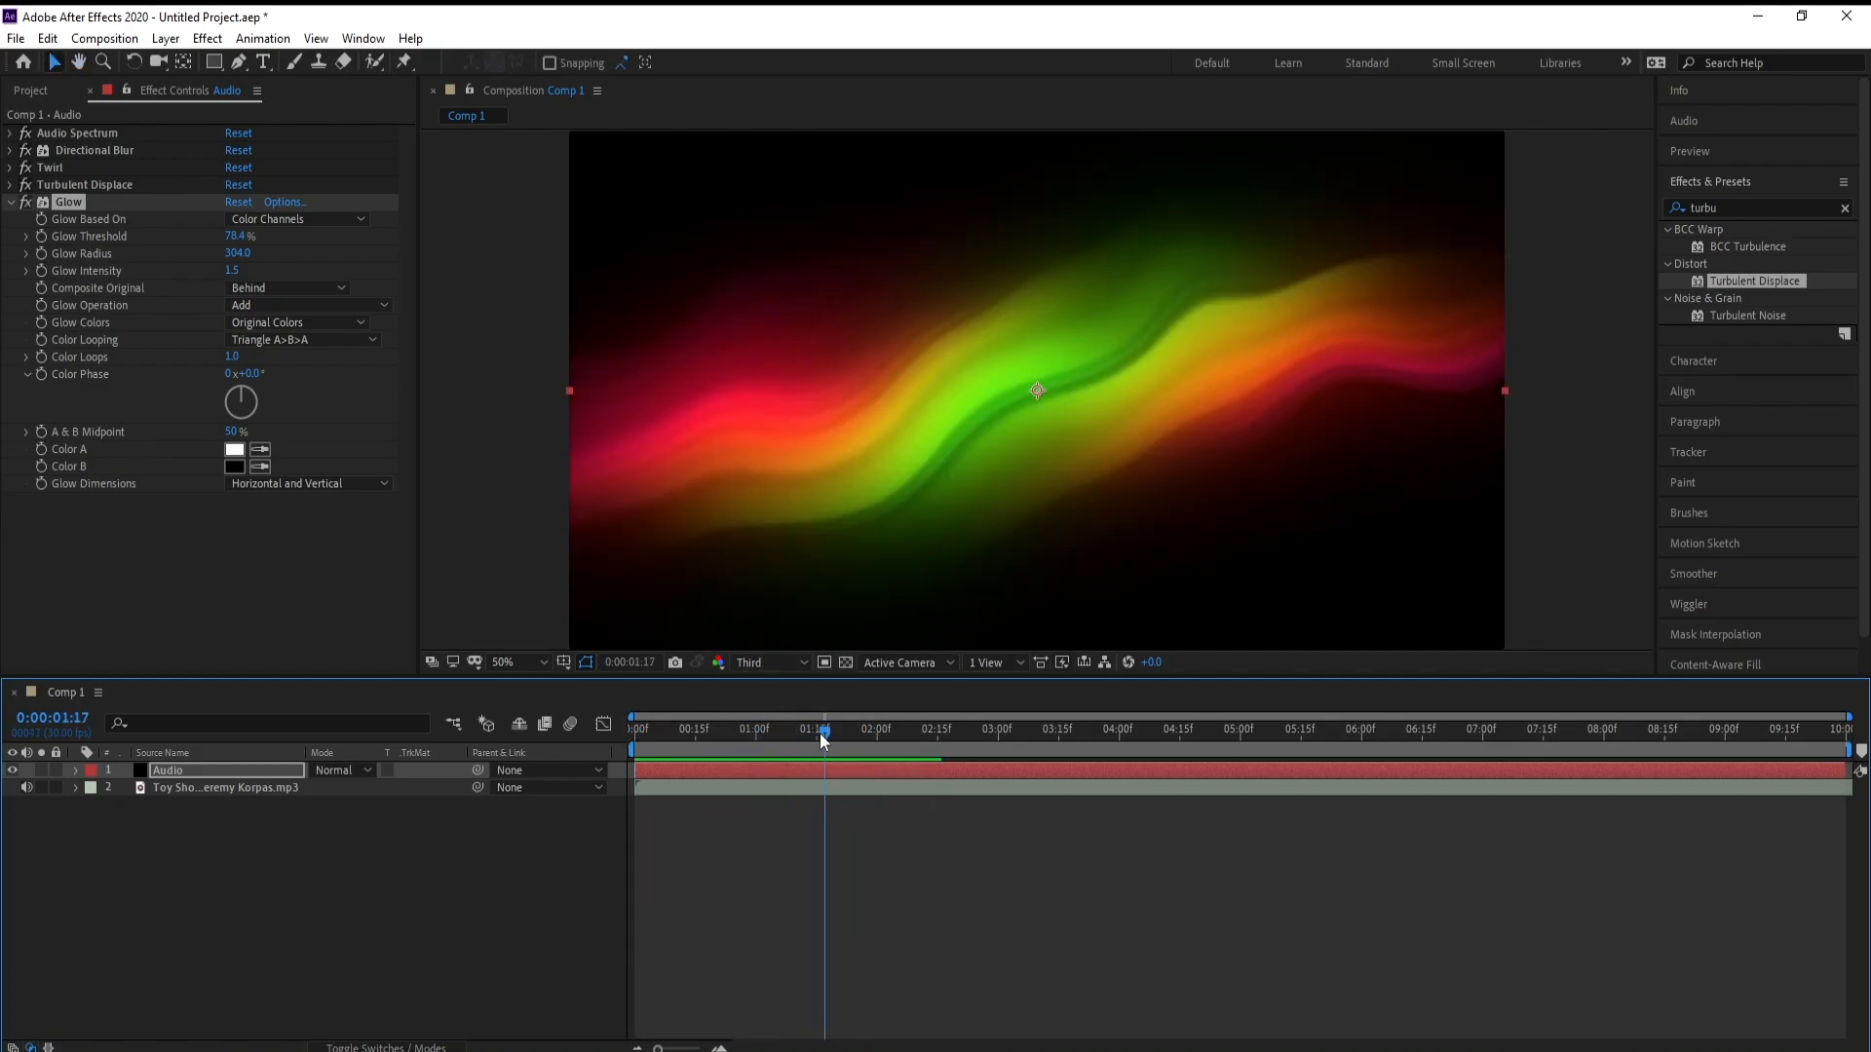
Apply the Distort Optics Compensation effect to the Audio layer and collapse the Glow settings
{"action": "left_click", "coordinate": [1738, 203]}
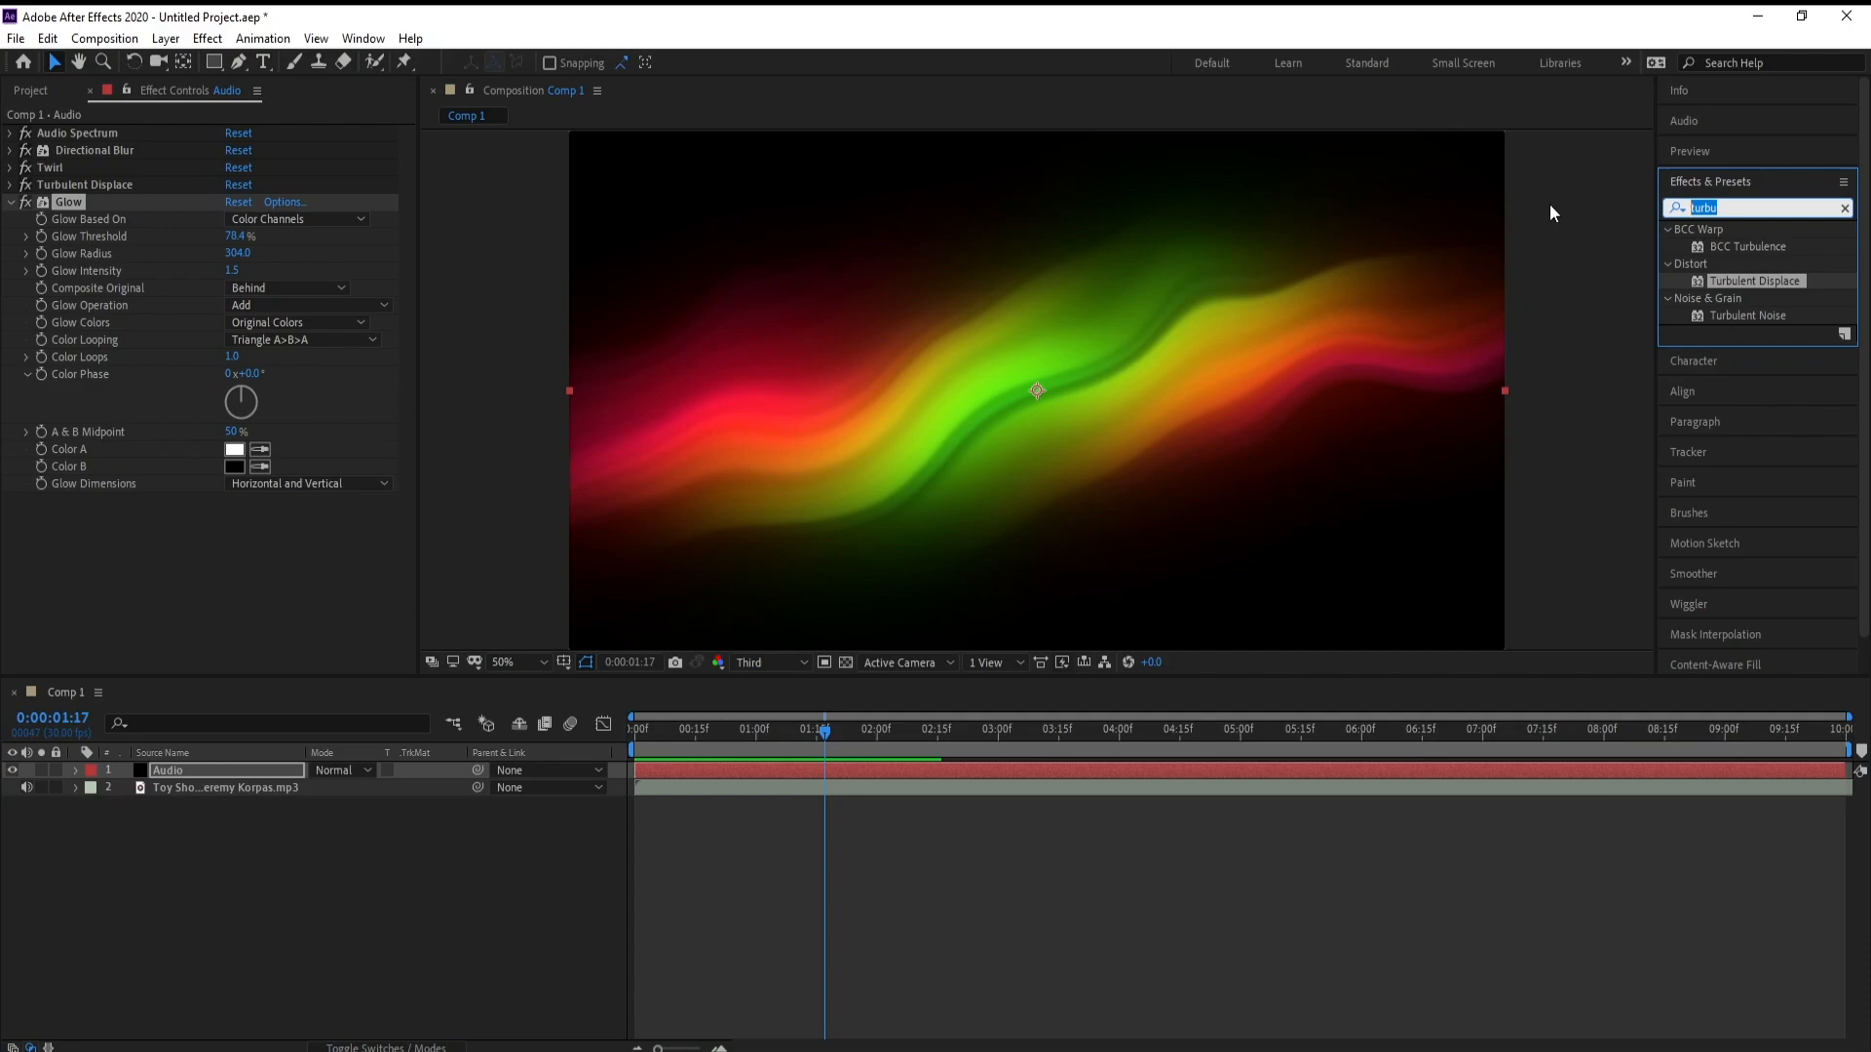
{"action": "type", "text": "opt"}
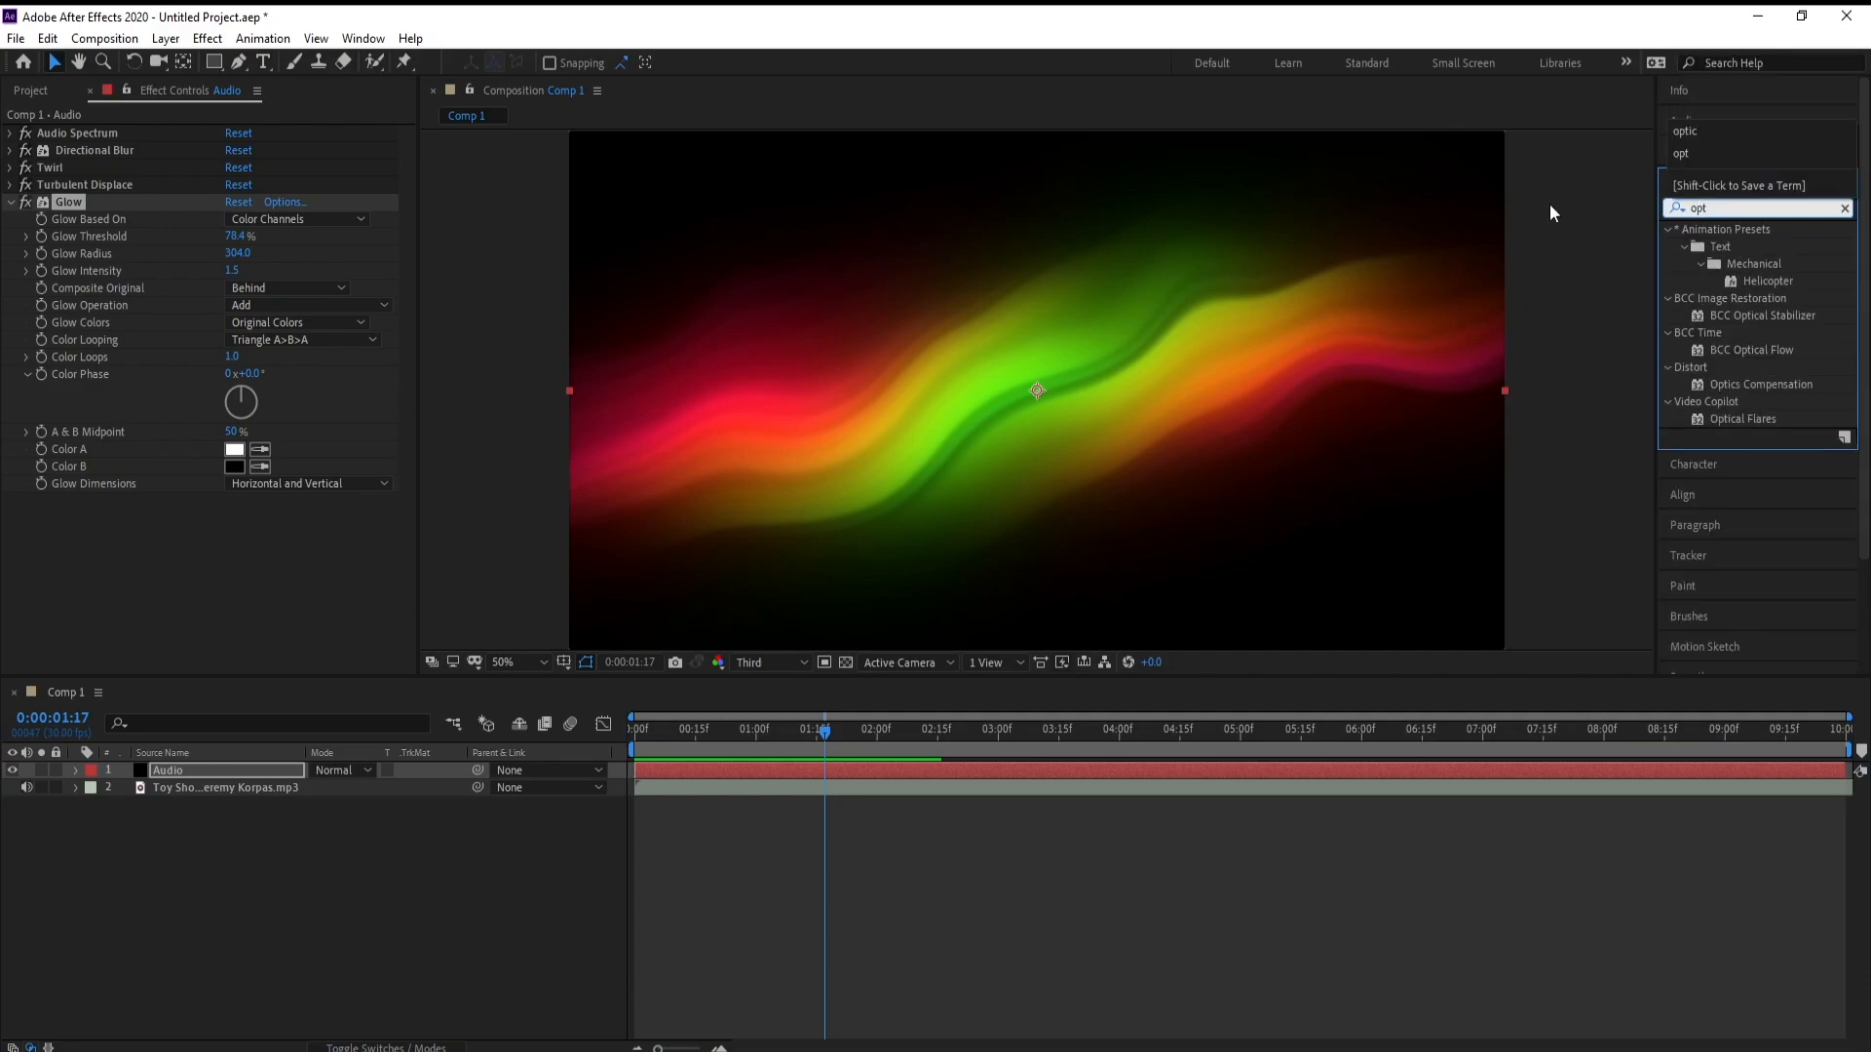
{"action": "type", "text": "i"}
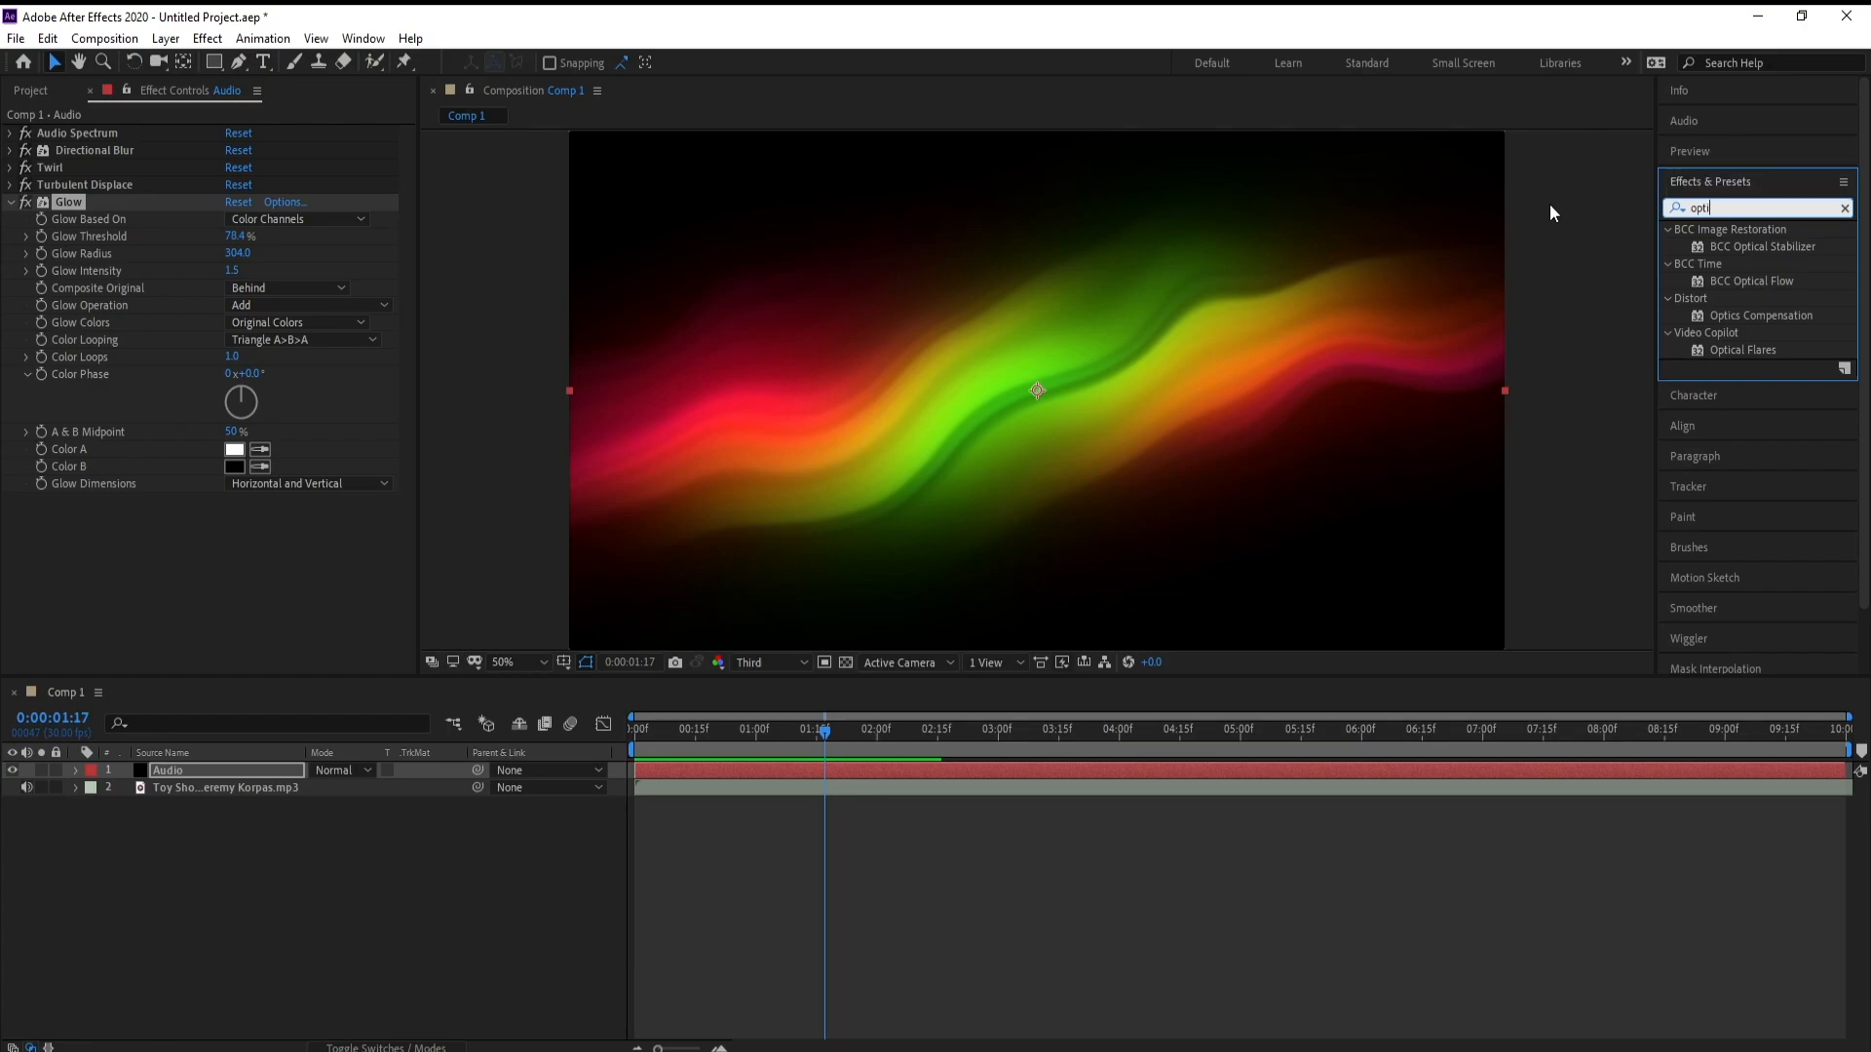
{"action": "left_click_drag", "start_coordinate": [1715, 319], "coordinate": [902, 769]}
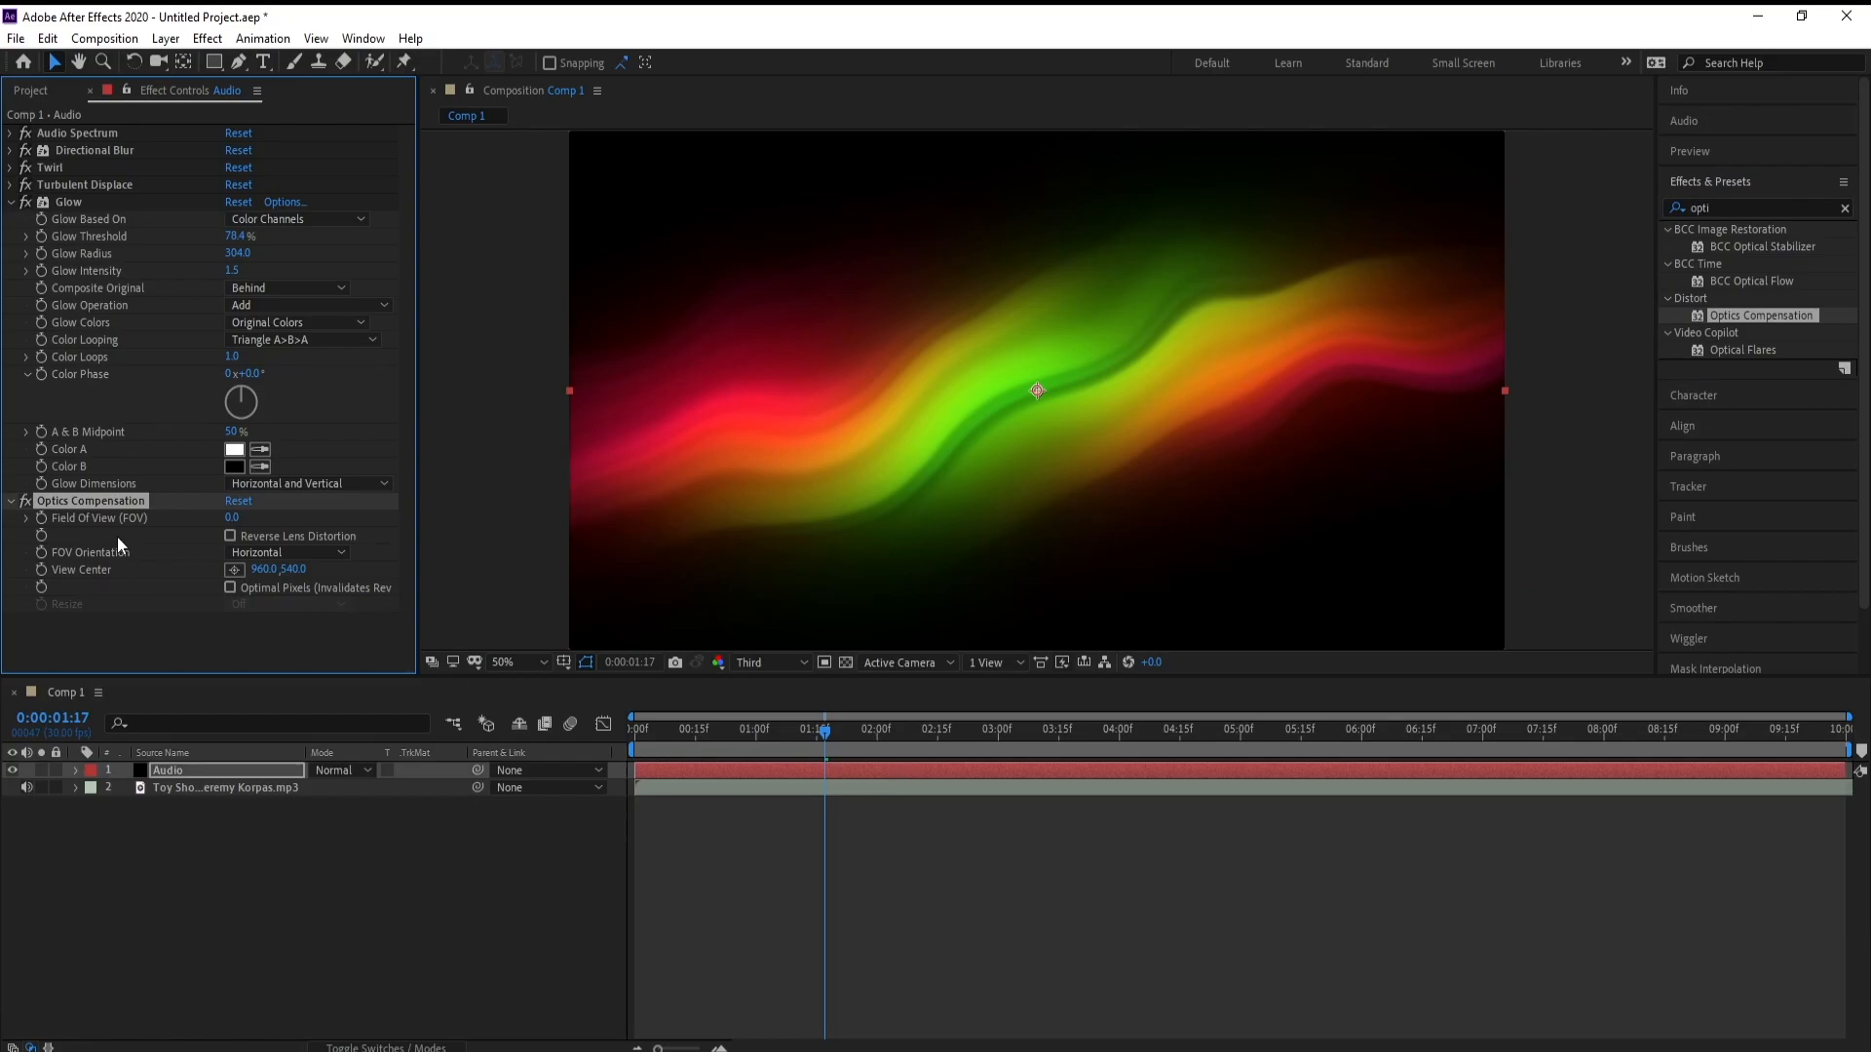
{"action": "left_click", "coordinate": [11, 203]}
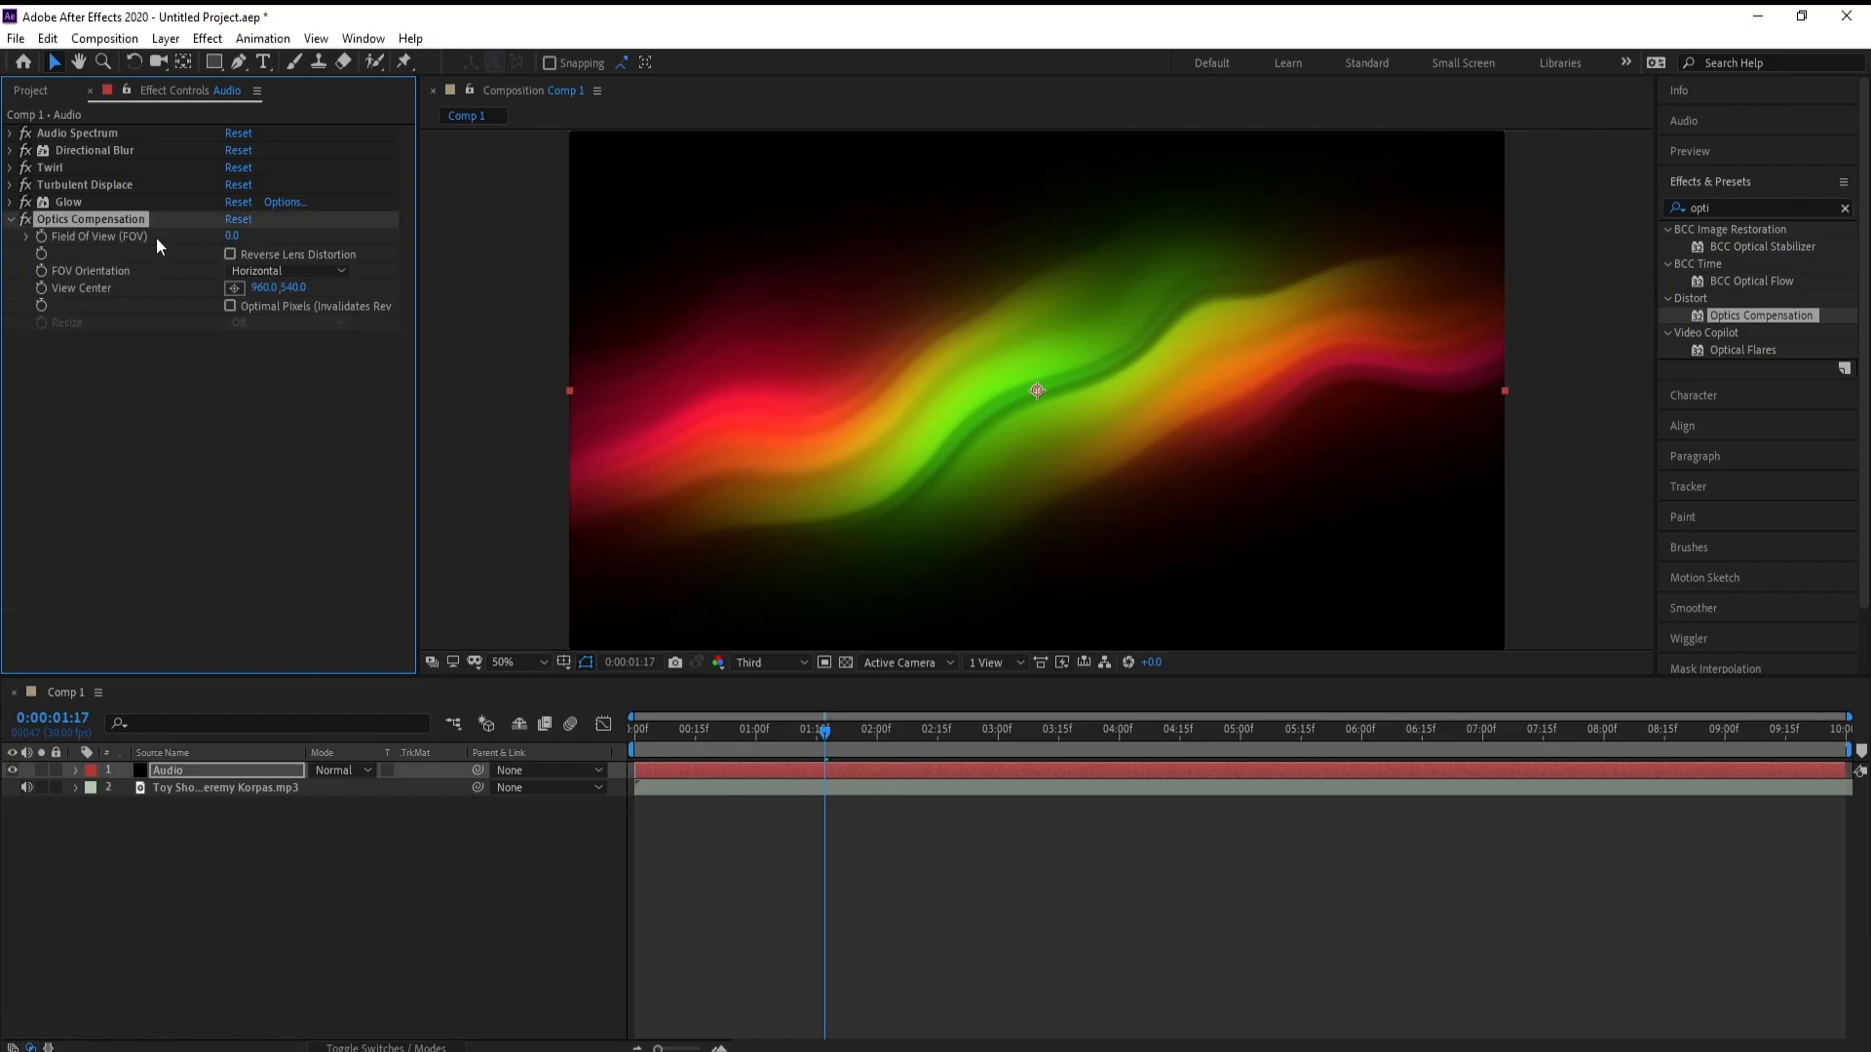
Enable Reverse Lens Distortion for Optics Compensation and set its field of view to 54.7
{"action": "left_click", "coordinate": [234, 236]}
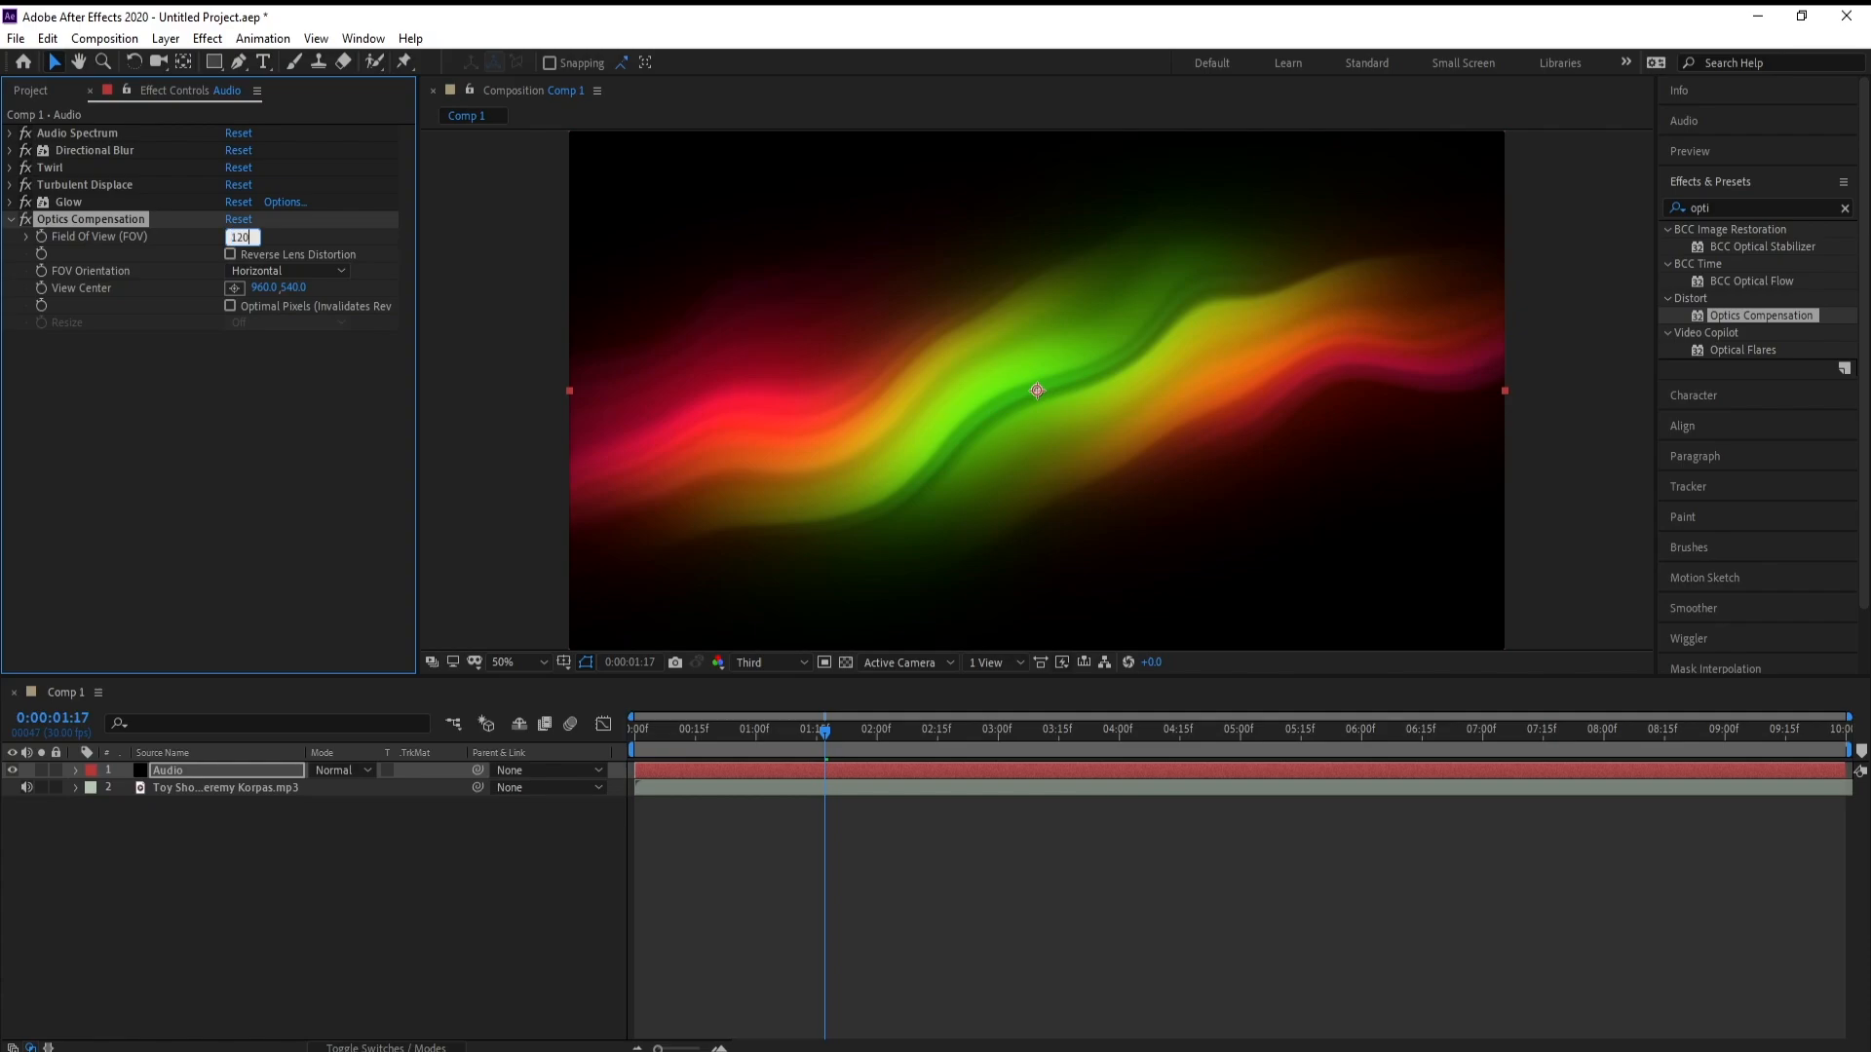
{"action": "key", "text": "Return"}
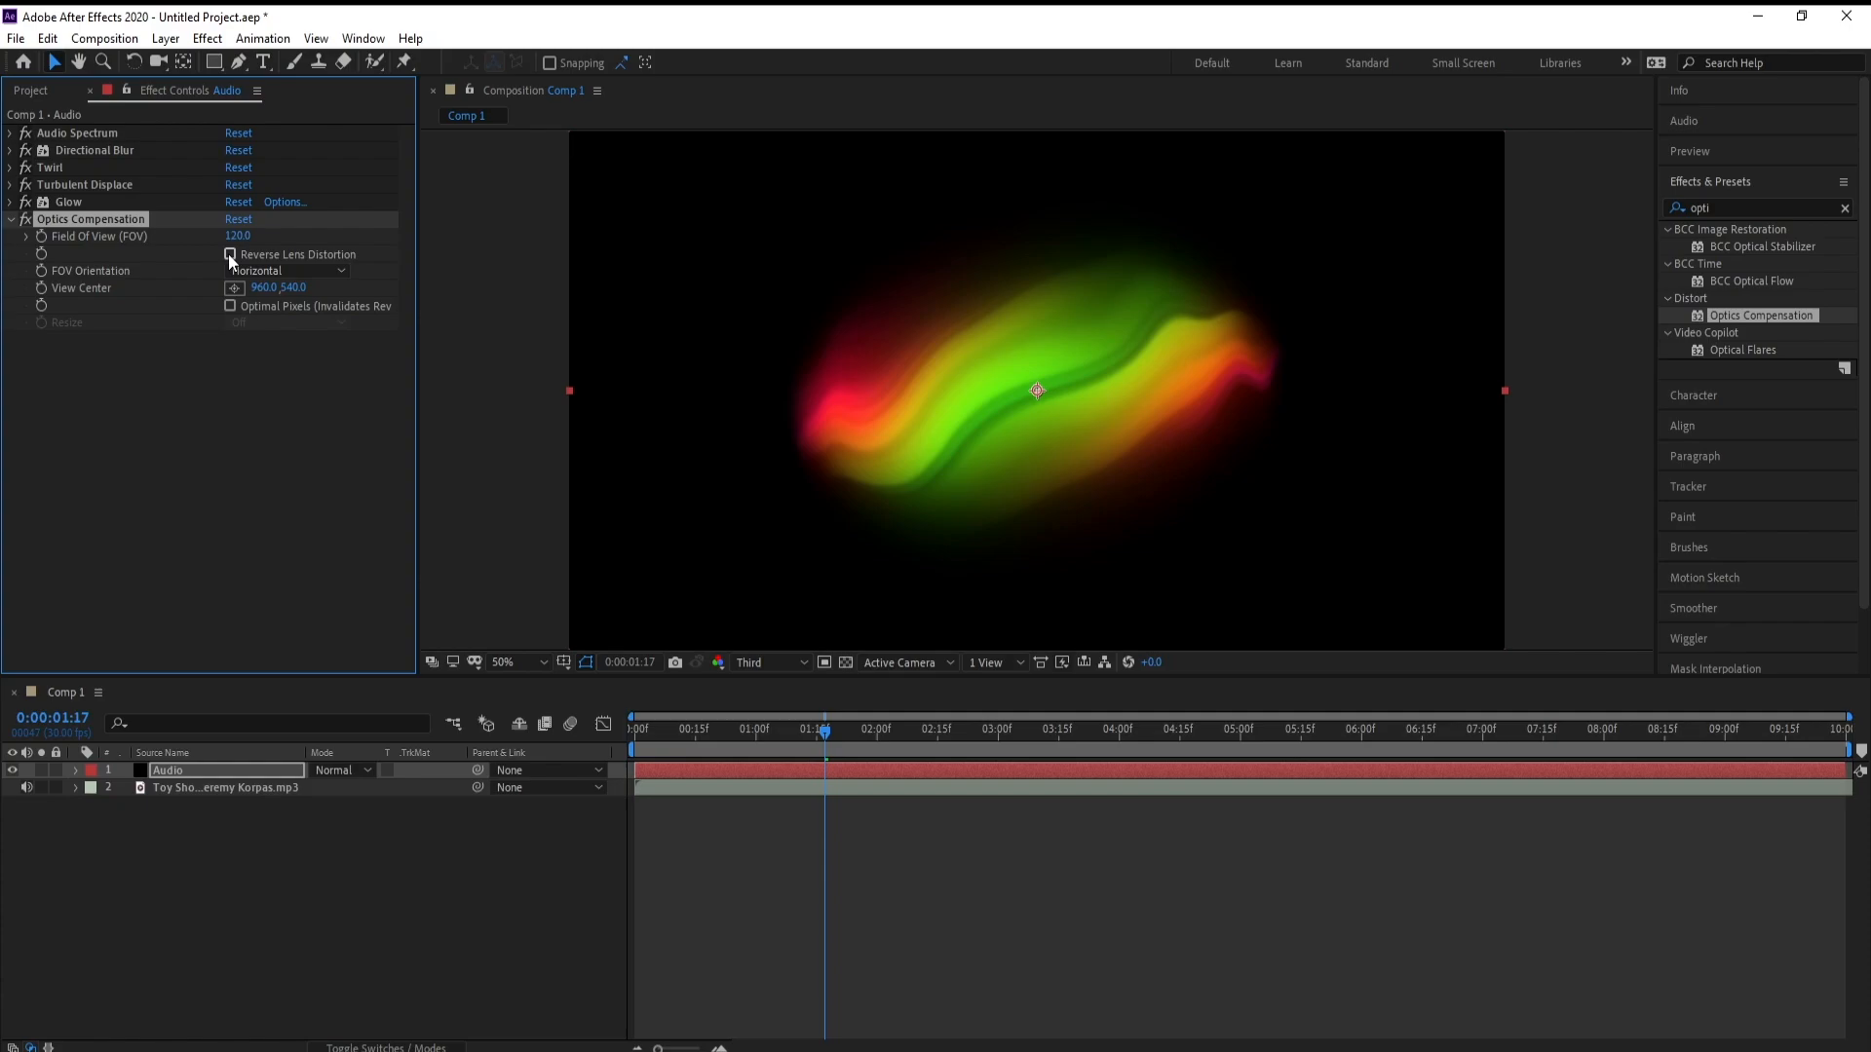
{"action": "left_click", "coordinate": [230, 255]}
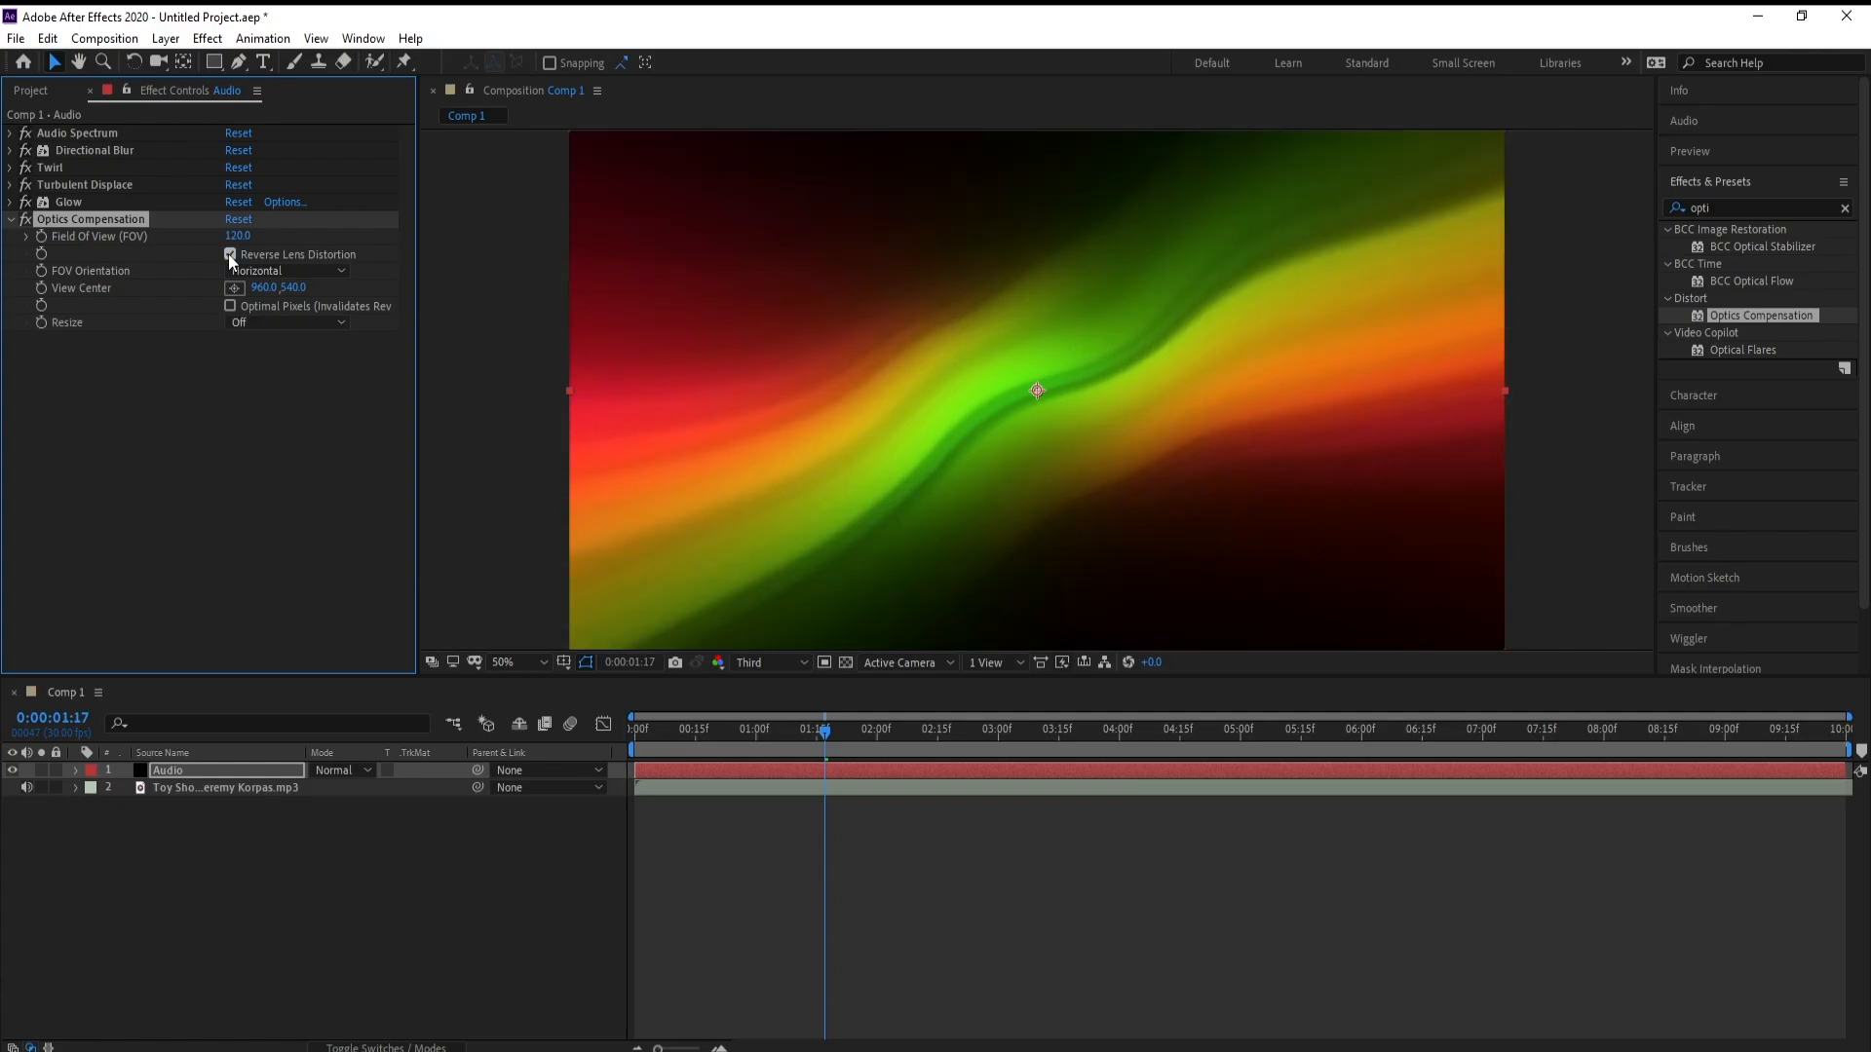
{"action": "left_click_drag", "start_coordinate": [238, 237], "coordinate": [39, 277]}
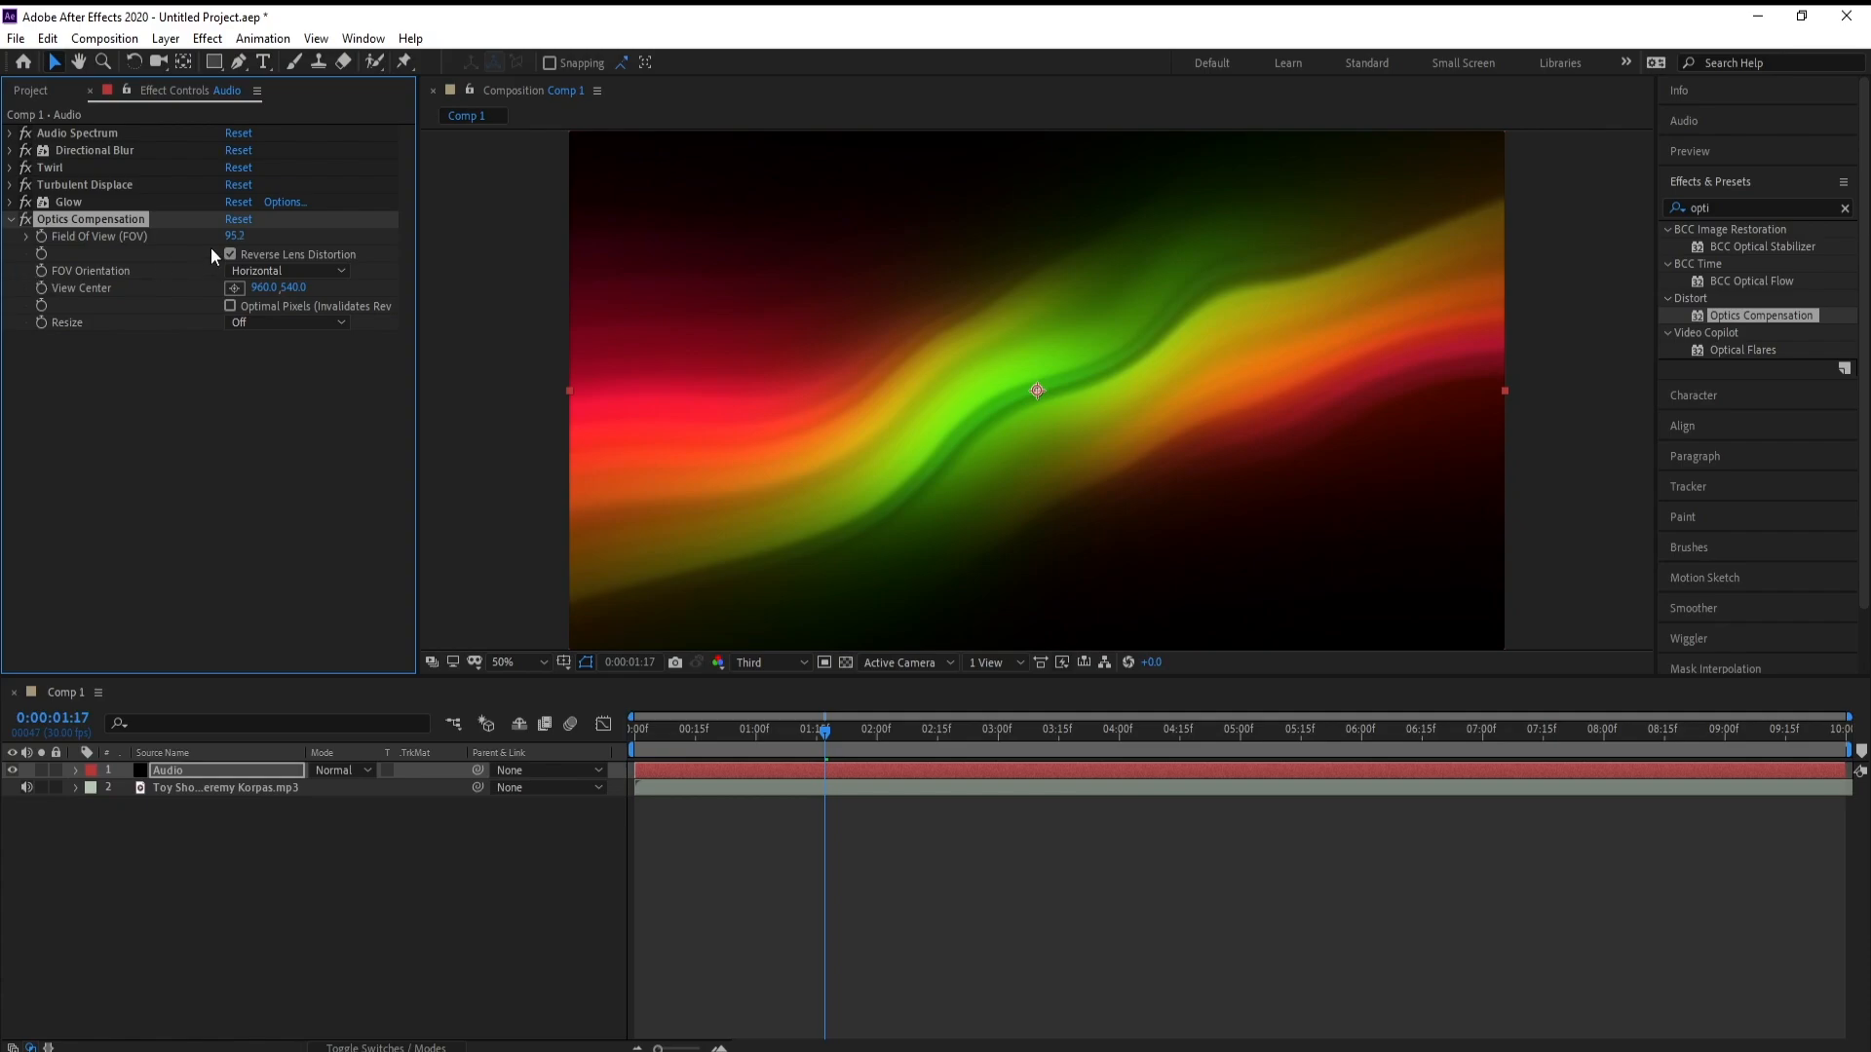
{"action": "left_click_drag", "start_coordinate": [235, 242], "coordinate": [96, 263]}
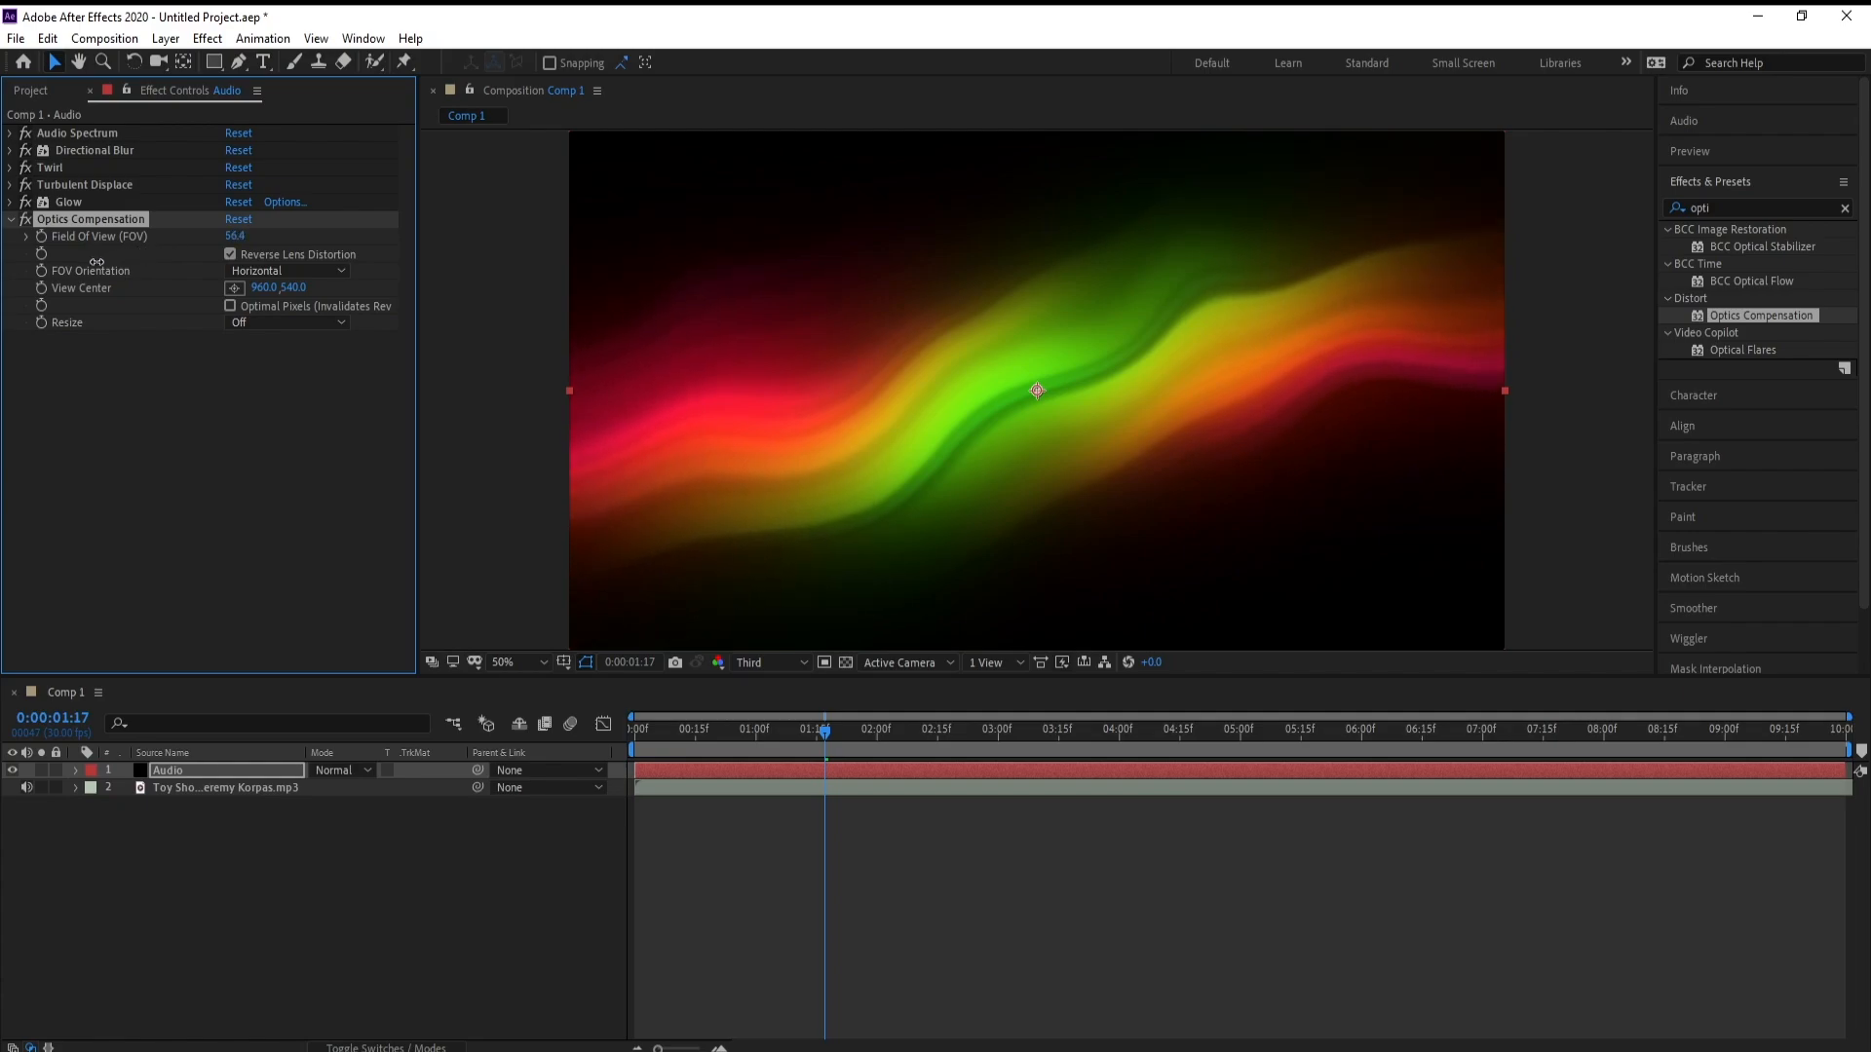
Preview the lens-distorted spectrum from 0:00:01:17 and stop playback at 0:00:03:13
{"action": "key", "text": "space"}
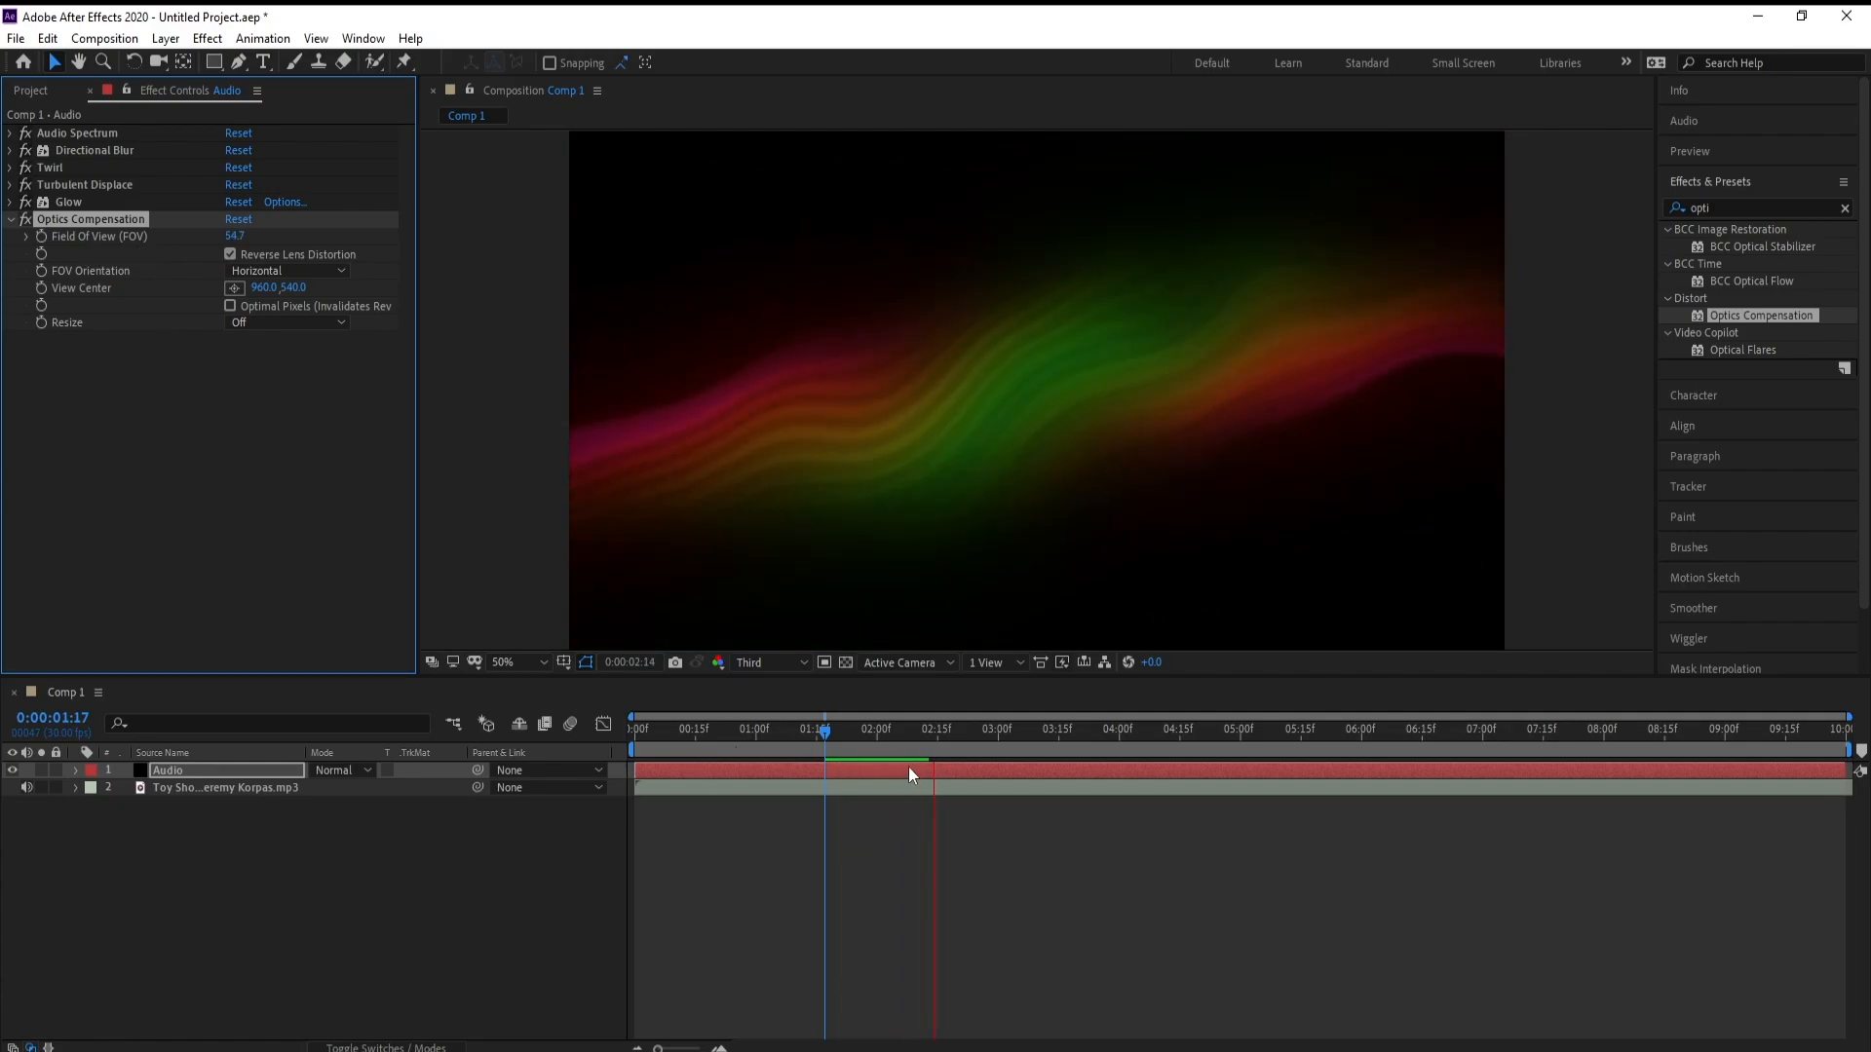
{"action": "left_click", "coordinate": [822, 729]}
{"action": "key", "text": "space"}
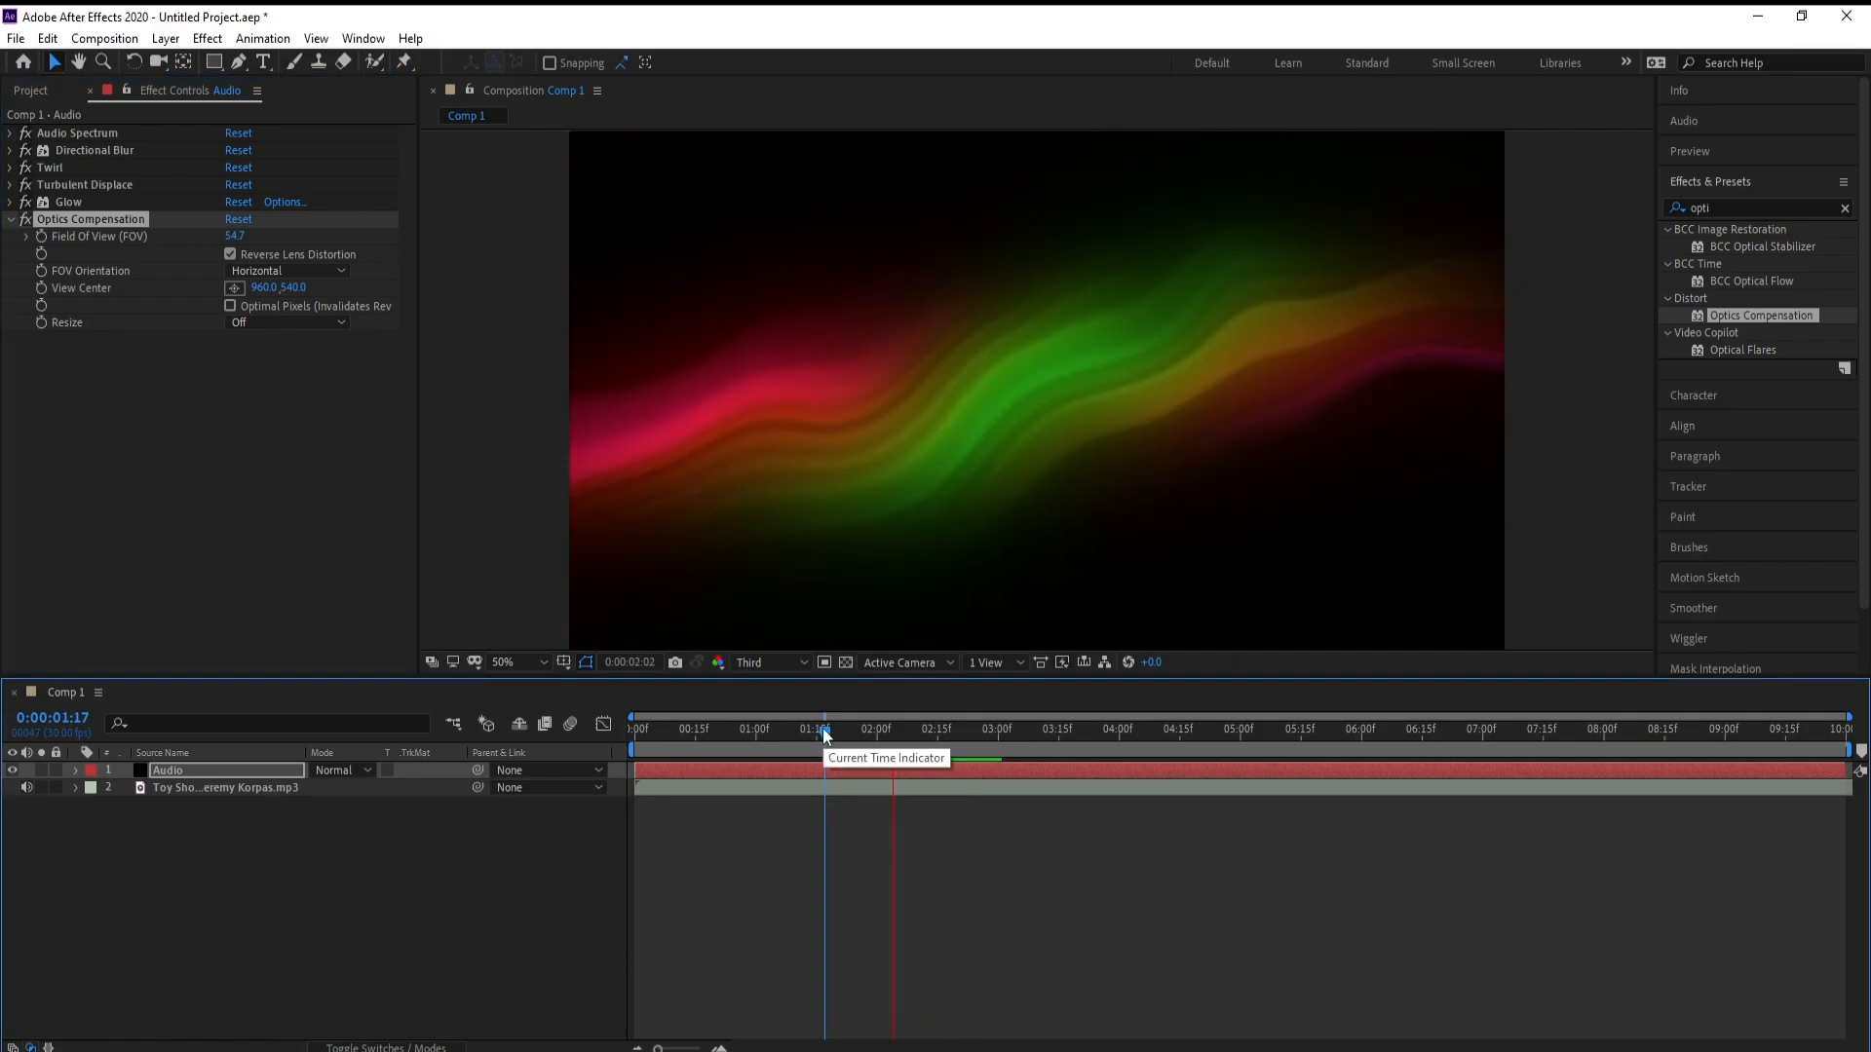
{"action": "key", "text": "space"}
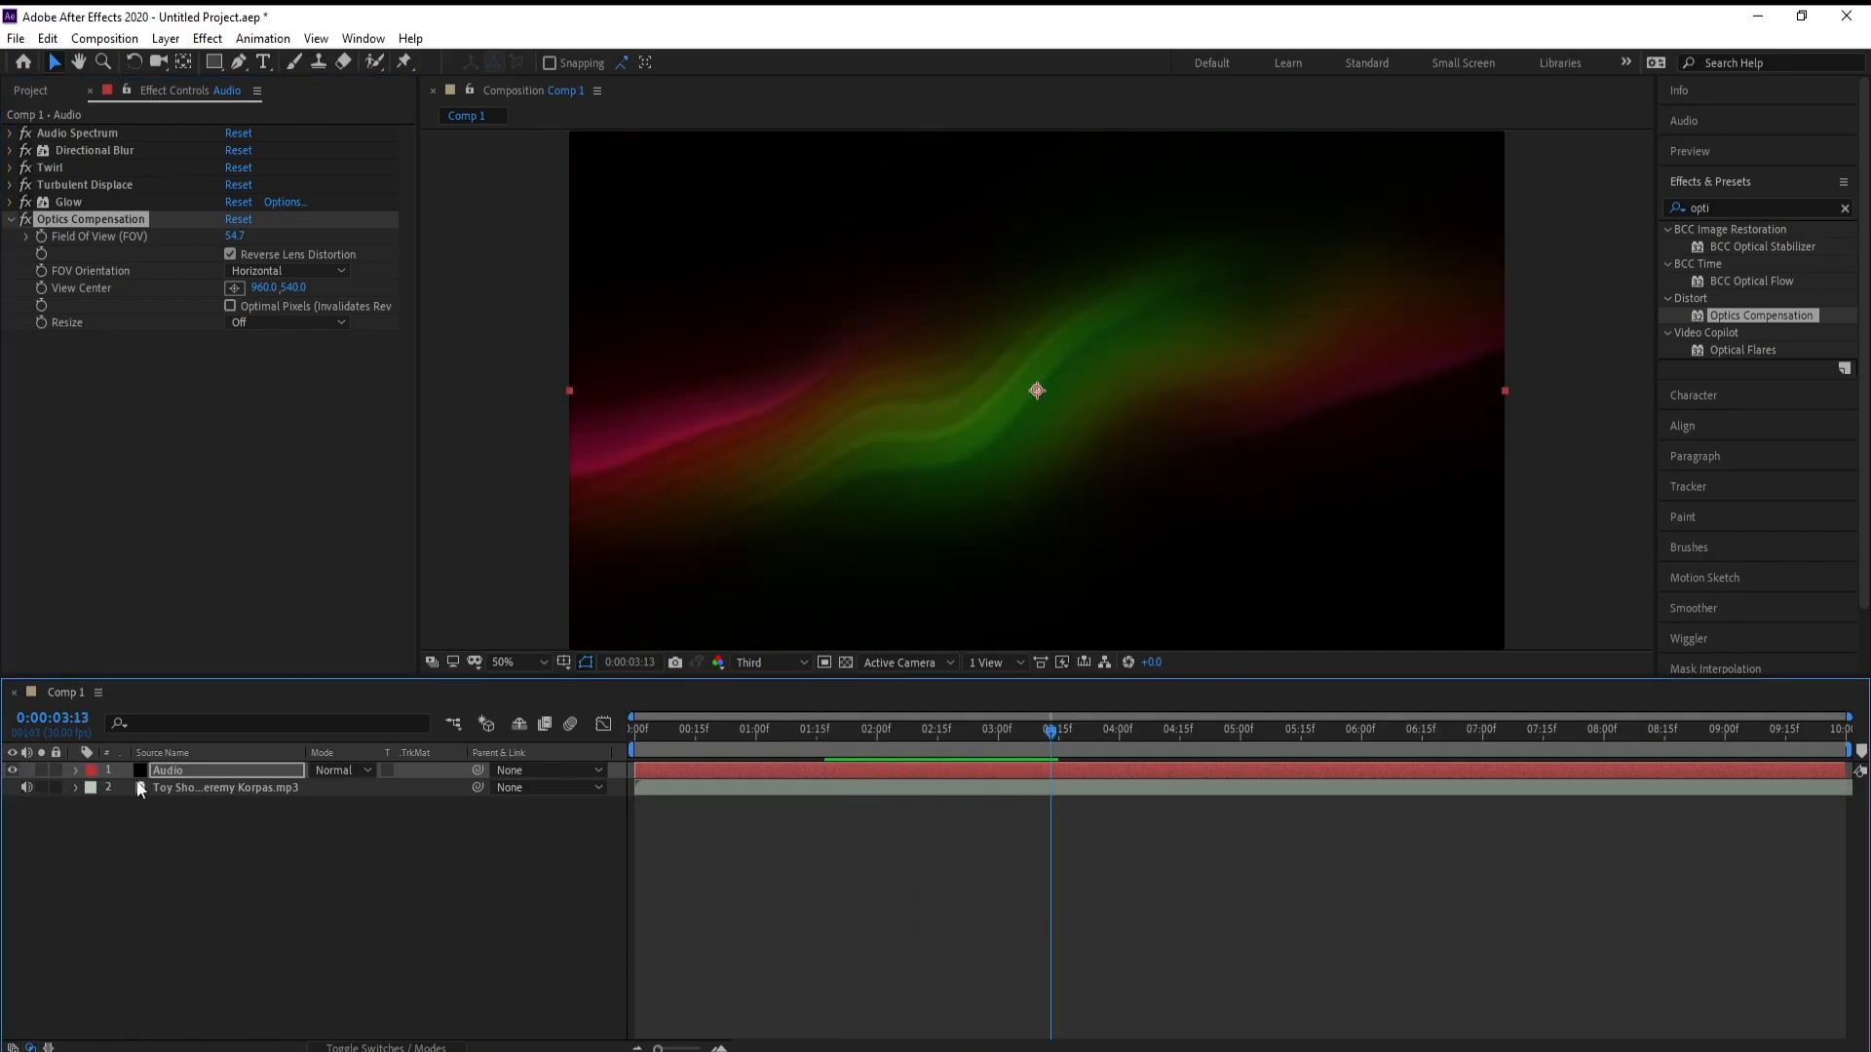
Duplicate the Audio layer and apply the Fast Box Blur effect to the upper copy
{"action": "left_click", "coordinate": [195, 773]}
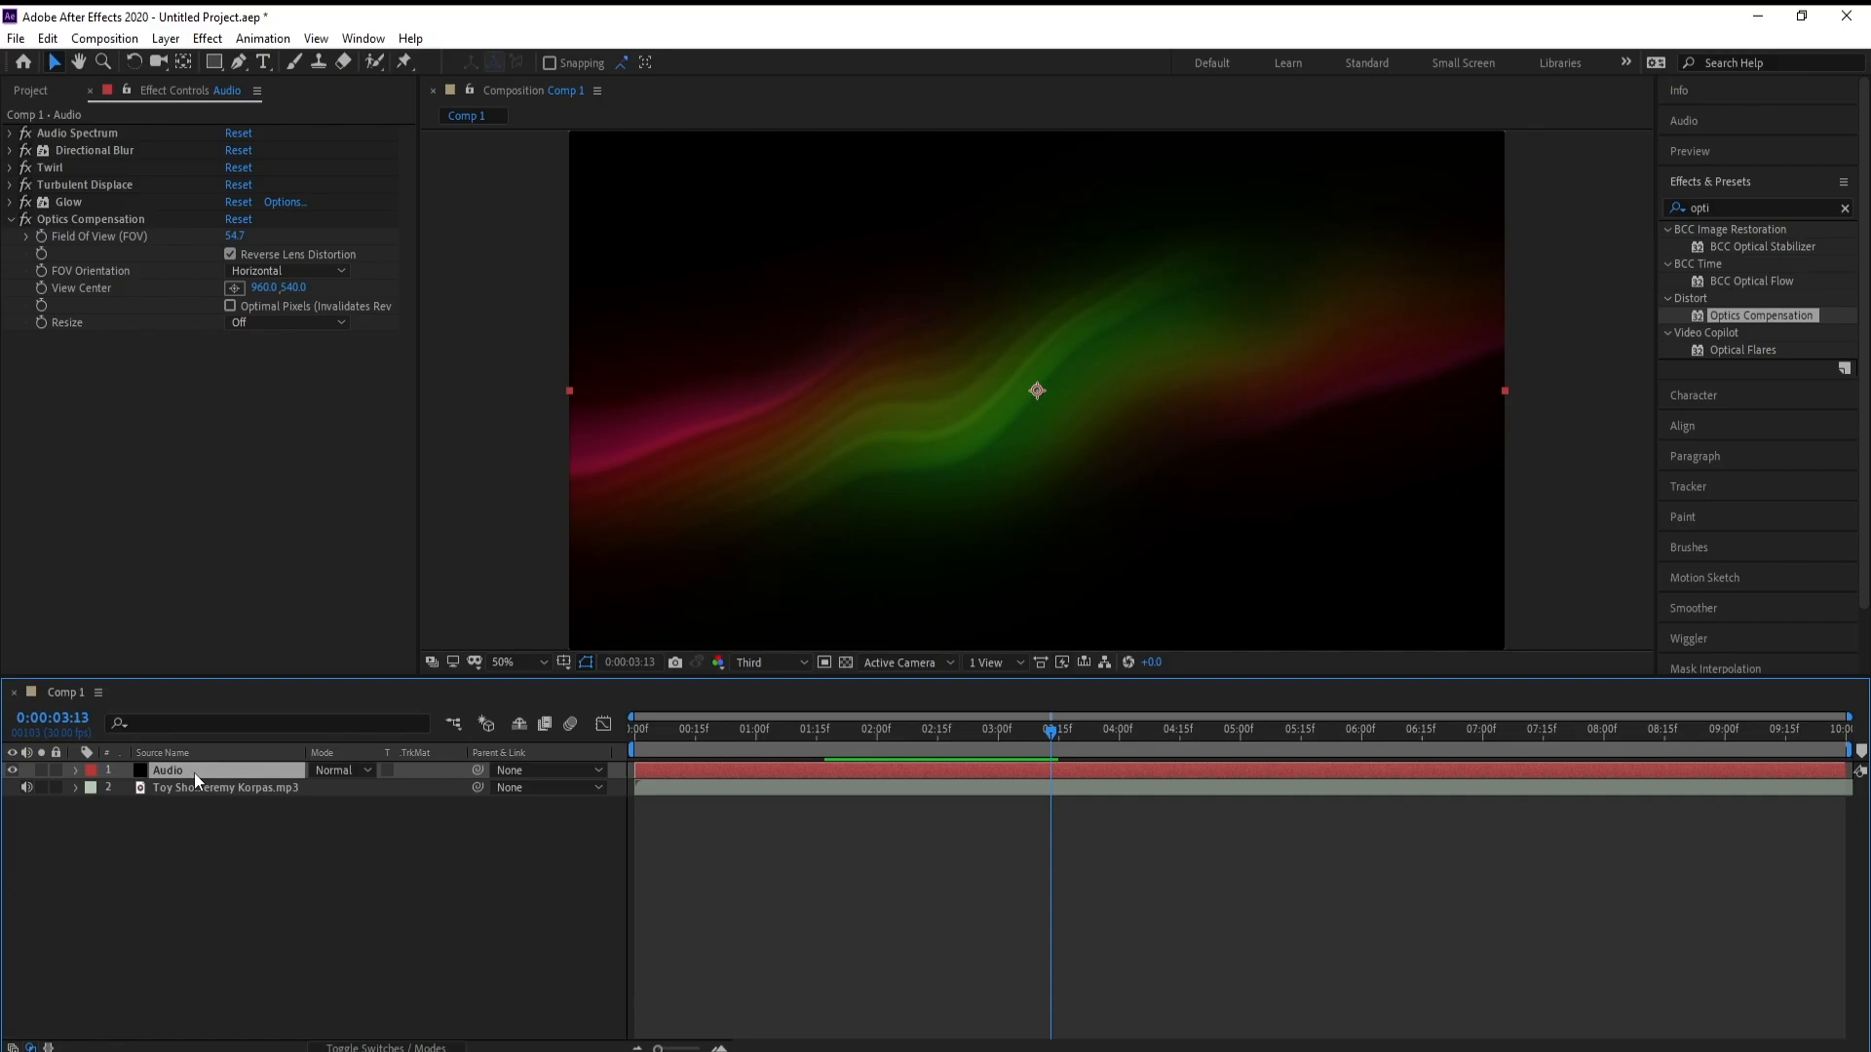
{"action": "key", "text": "ctrl+d"}
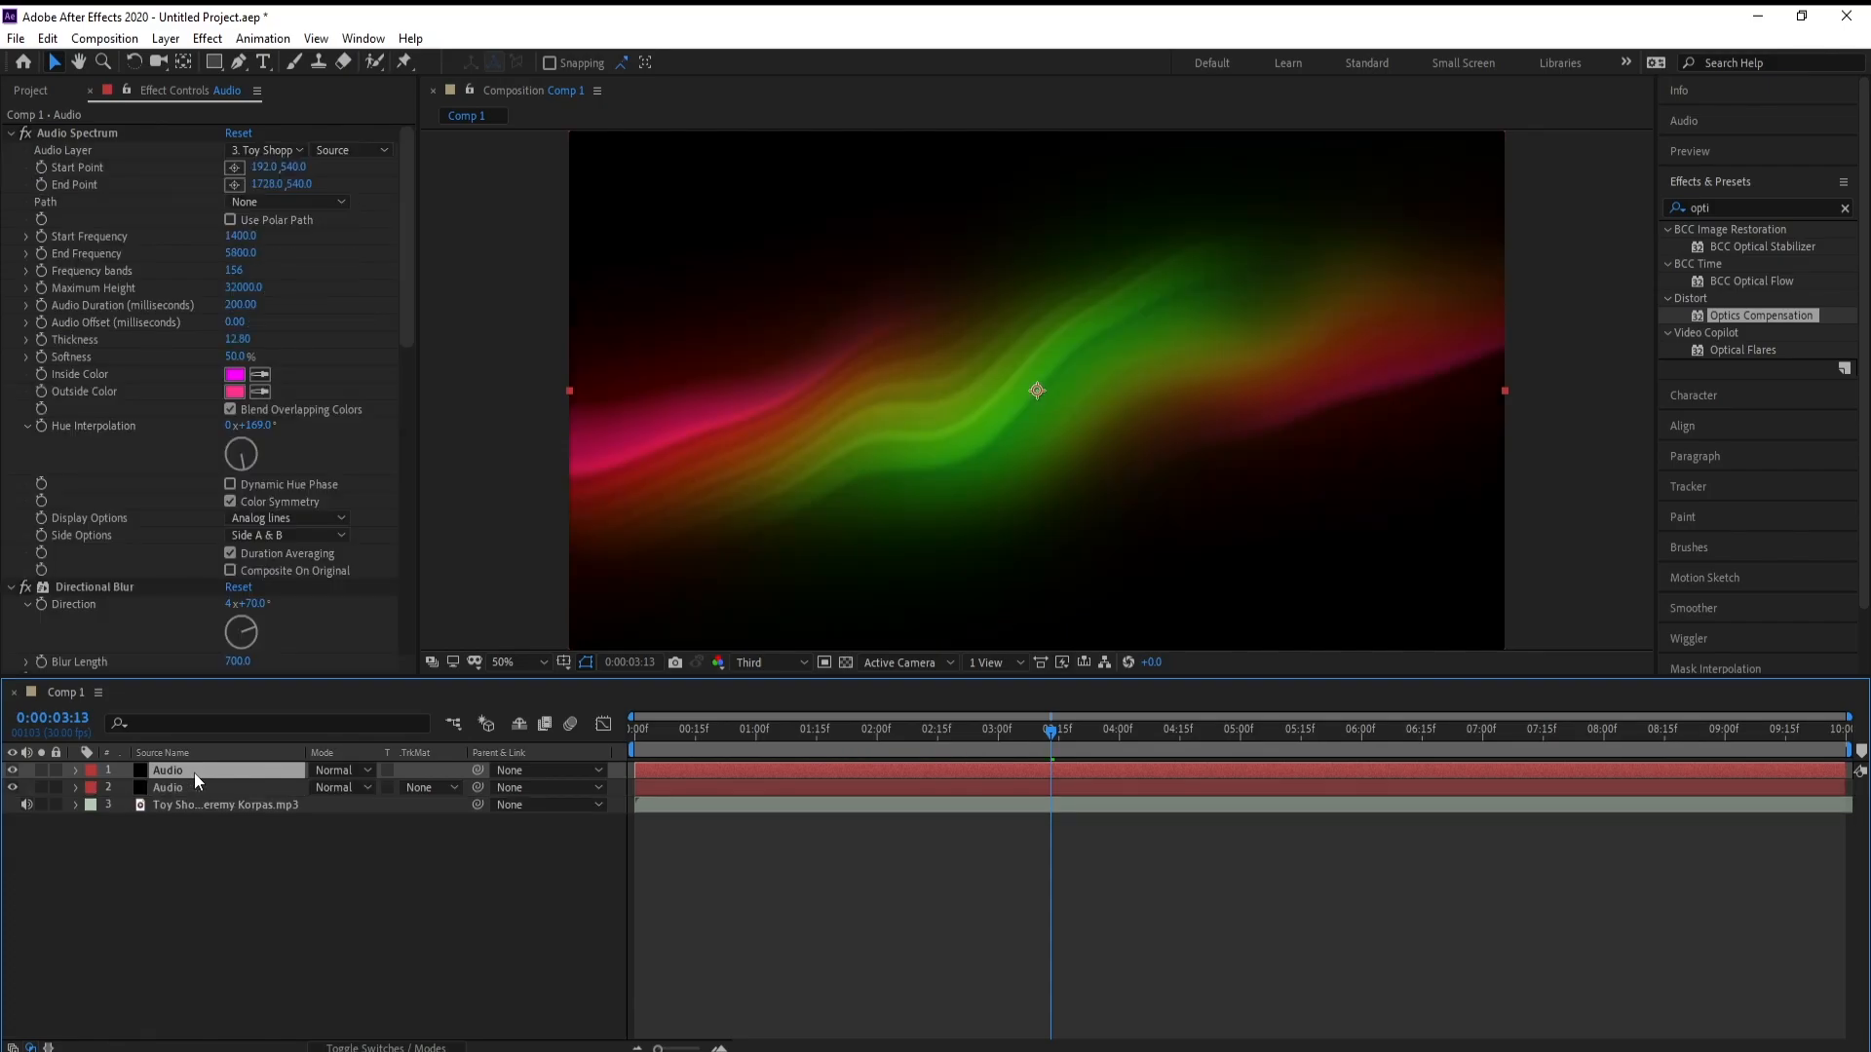
{"action": "left_click", "coordinate": [1765, 212]}
{"action": "type", "text": "fa"}
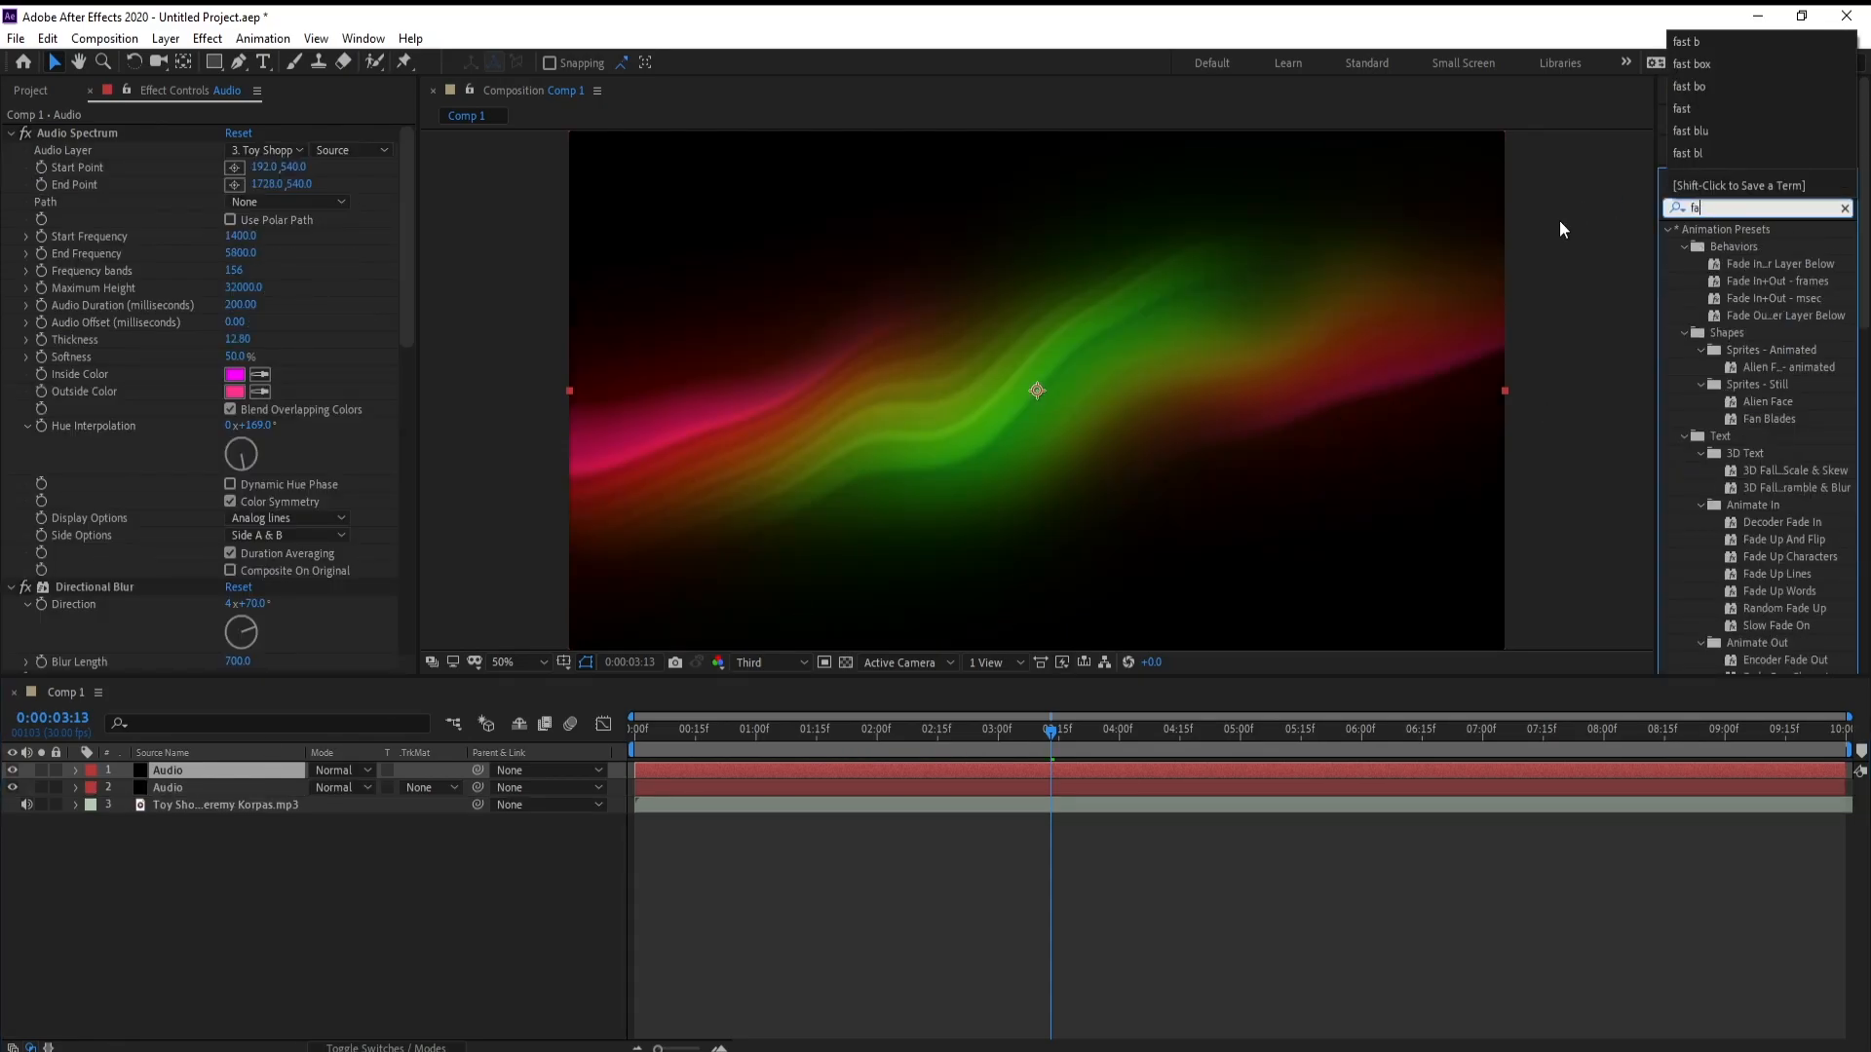
{"action": "type", "text": "st b"}
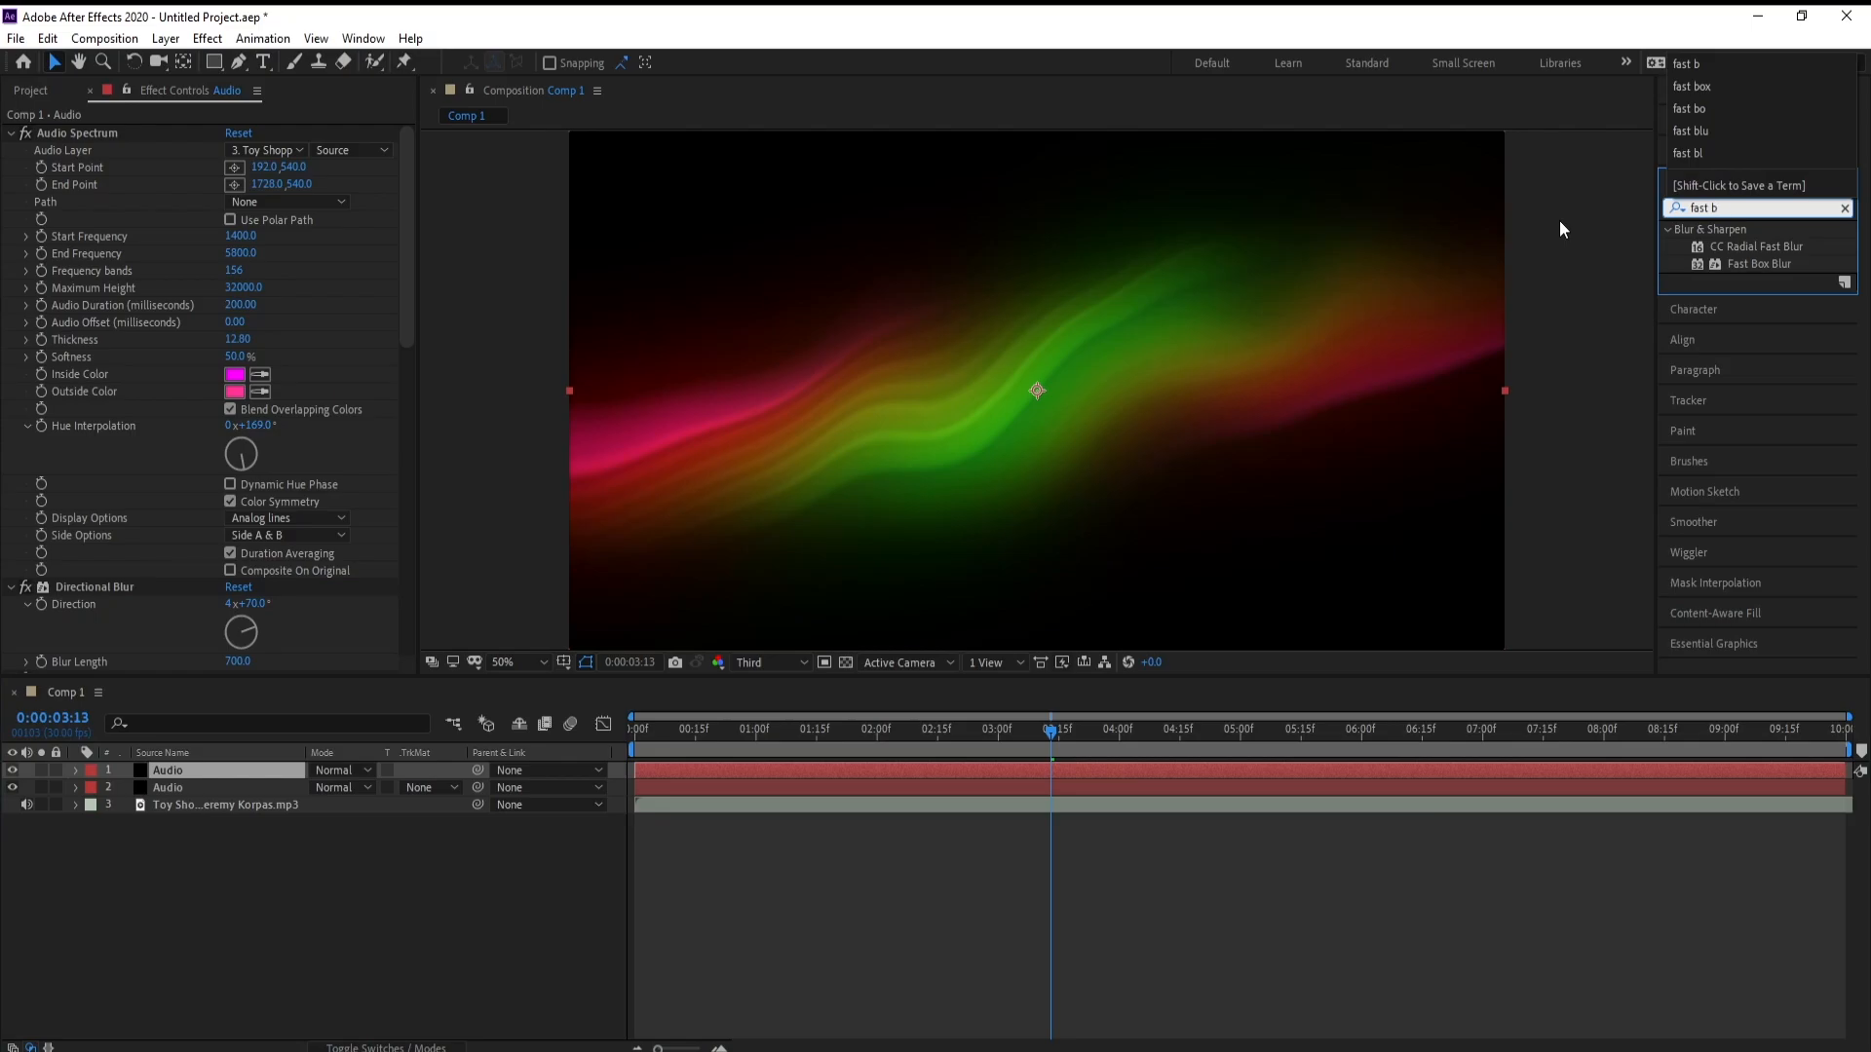
{"action": "left_click_drag", "start_coordinate": [1742, 269], "coordinate": [1084, 772]}
Set the Fast Box Blur's radius to 224 and the upper Audio layer's blending mode to Add
{"action": "left_click_drag", "start_coordinate": [235, 616], "coordinate": [452, 611]}
{"action": "left_click", "coordinate": [333, 769]}
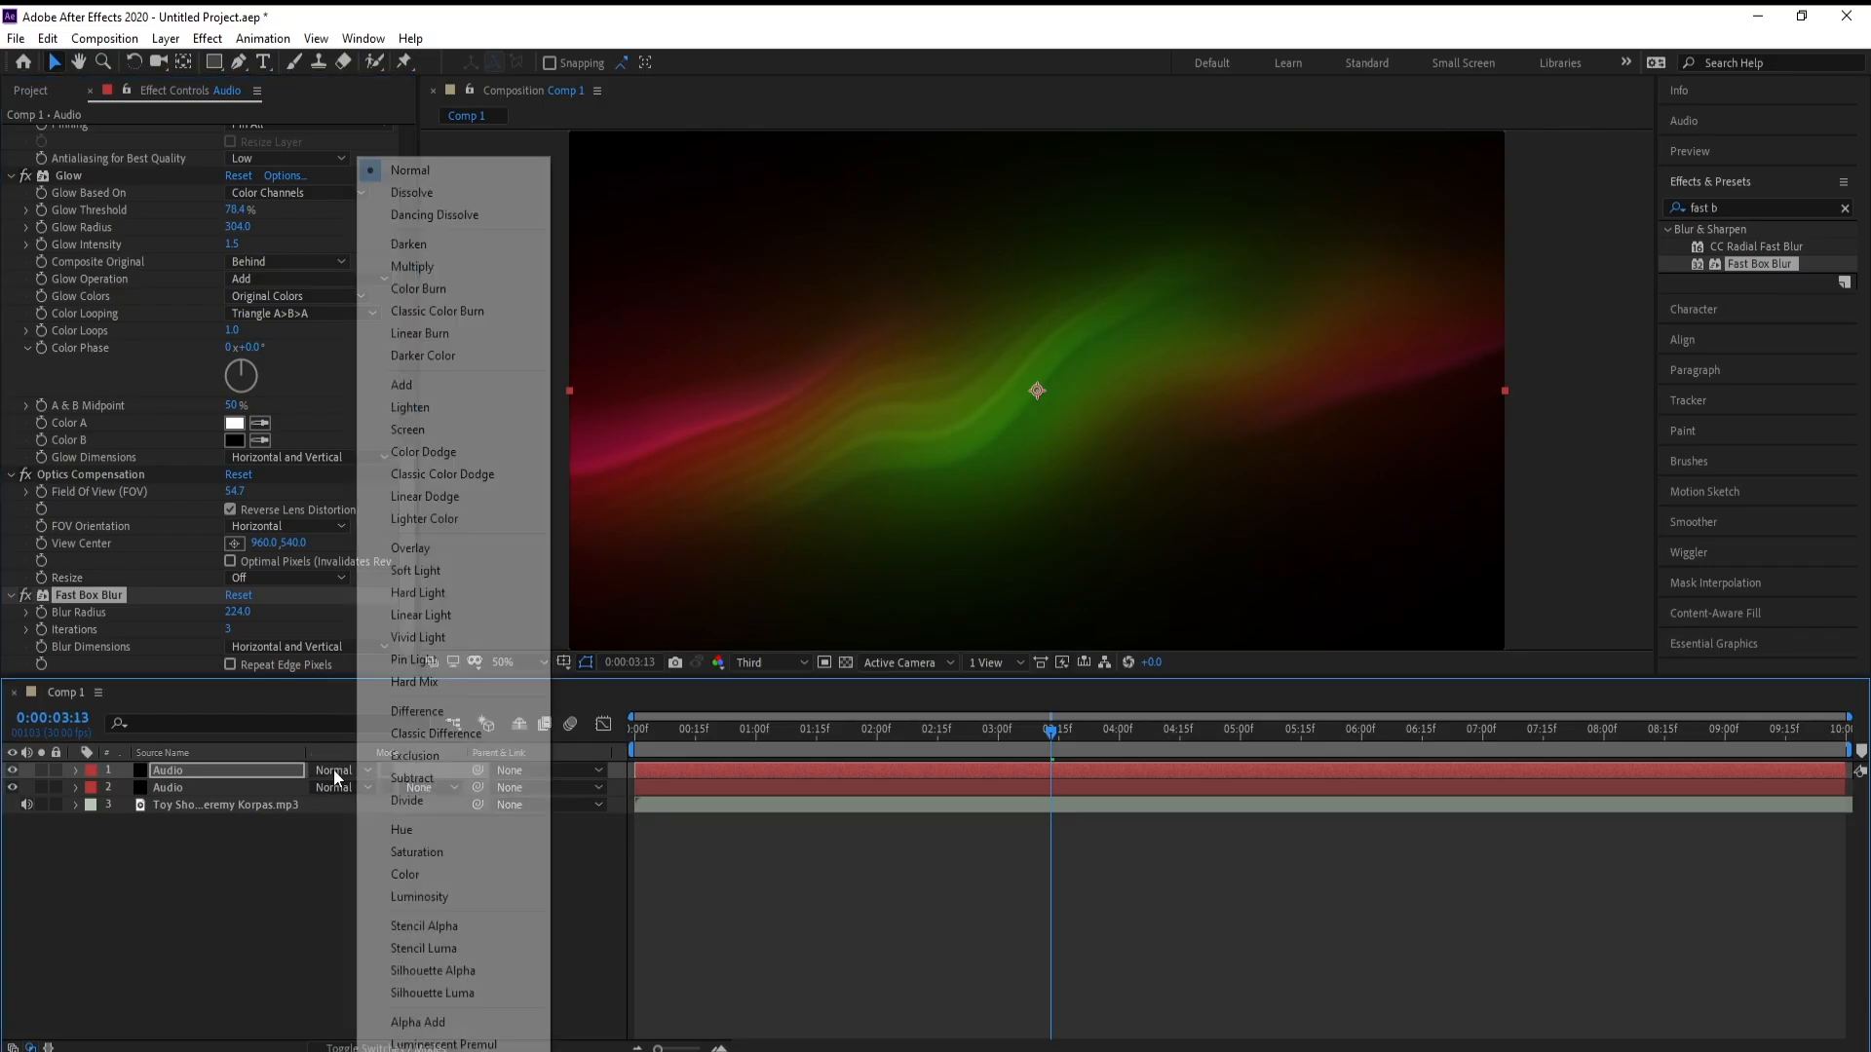
{"action": "left_click", "coordinate": [413, 386]}
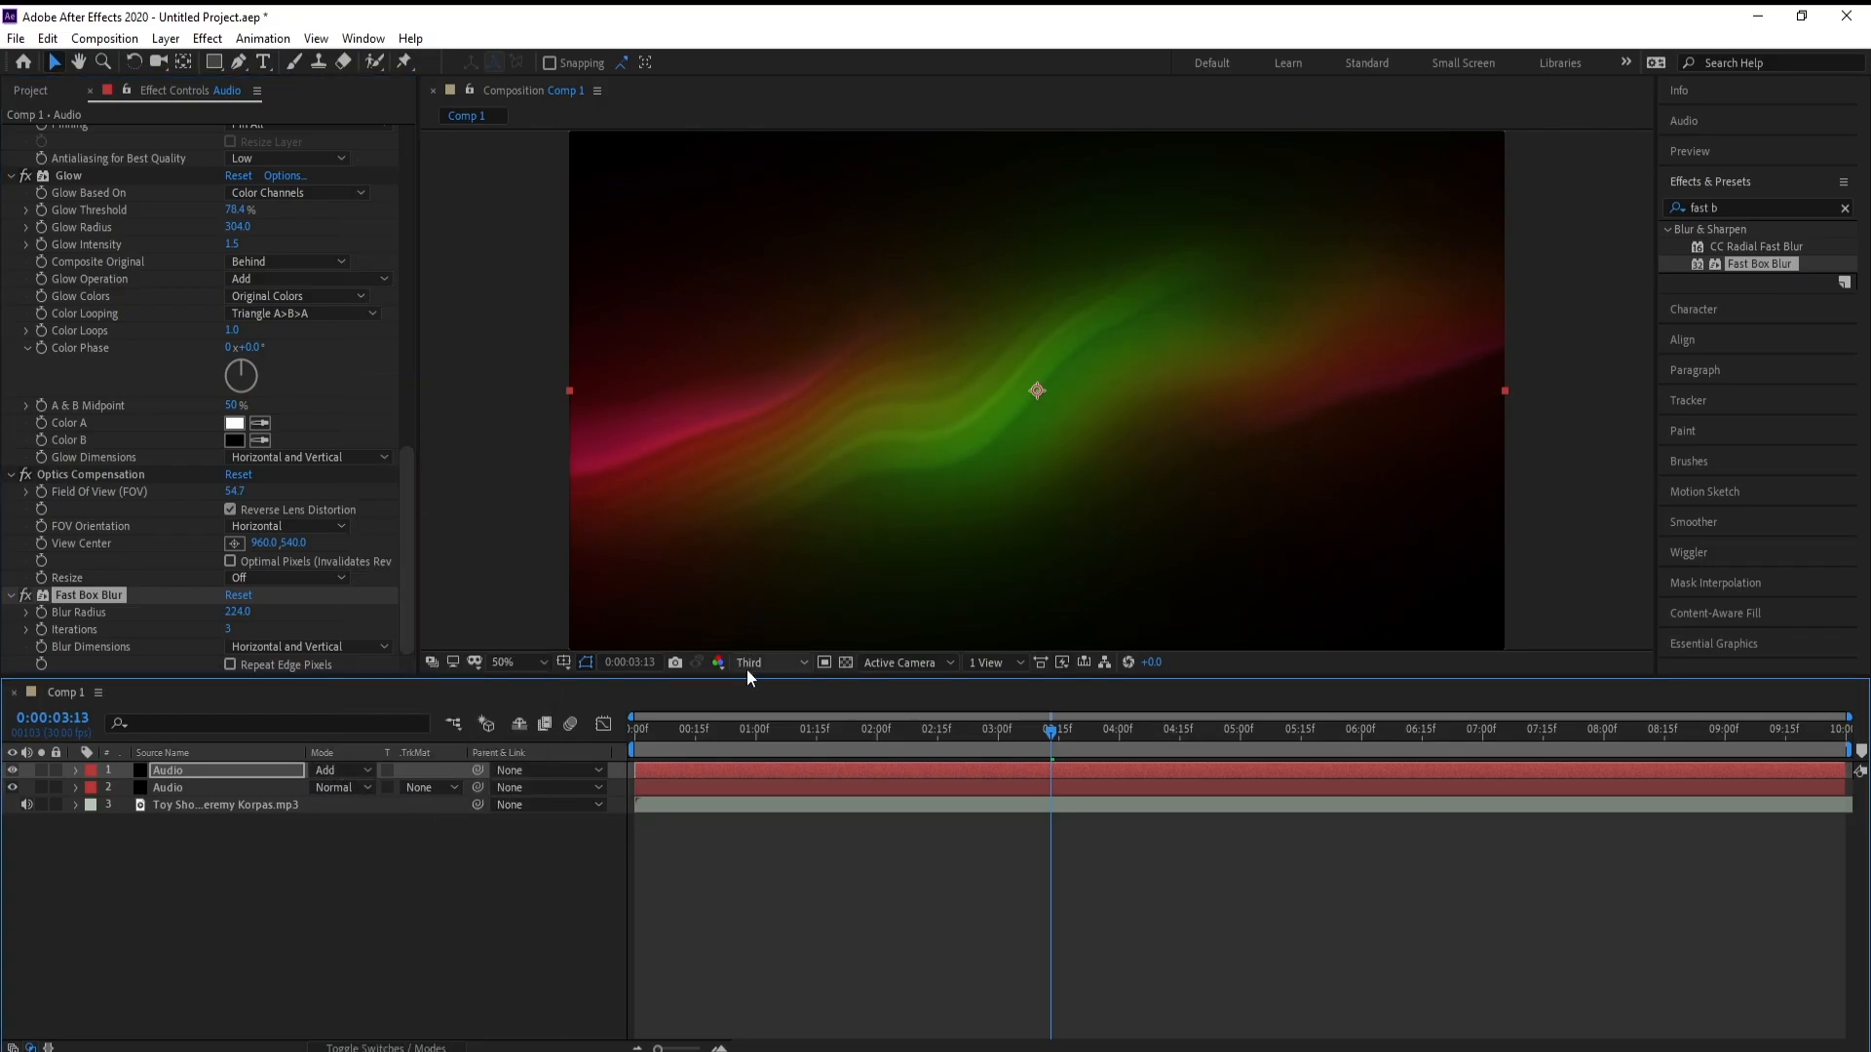
Preview the blended spectrum layers at Full resolution from the start of the timeline
{"action": "left_click_drag", "start_coordinate": [928, 741], "coordinate": [645, 729]}
{"action": "key", "text": "space"}
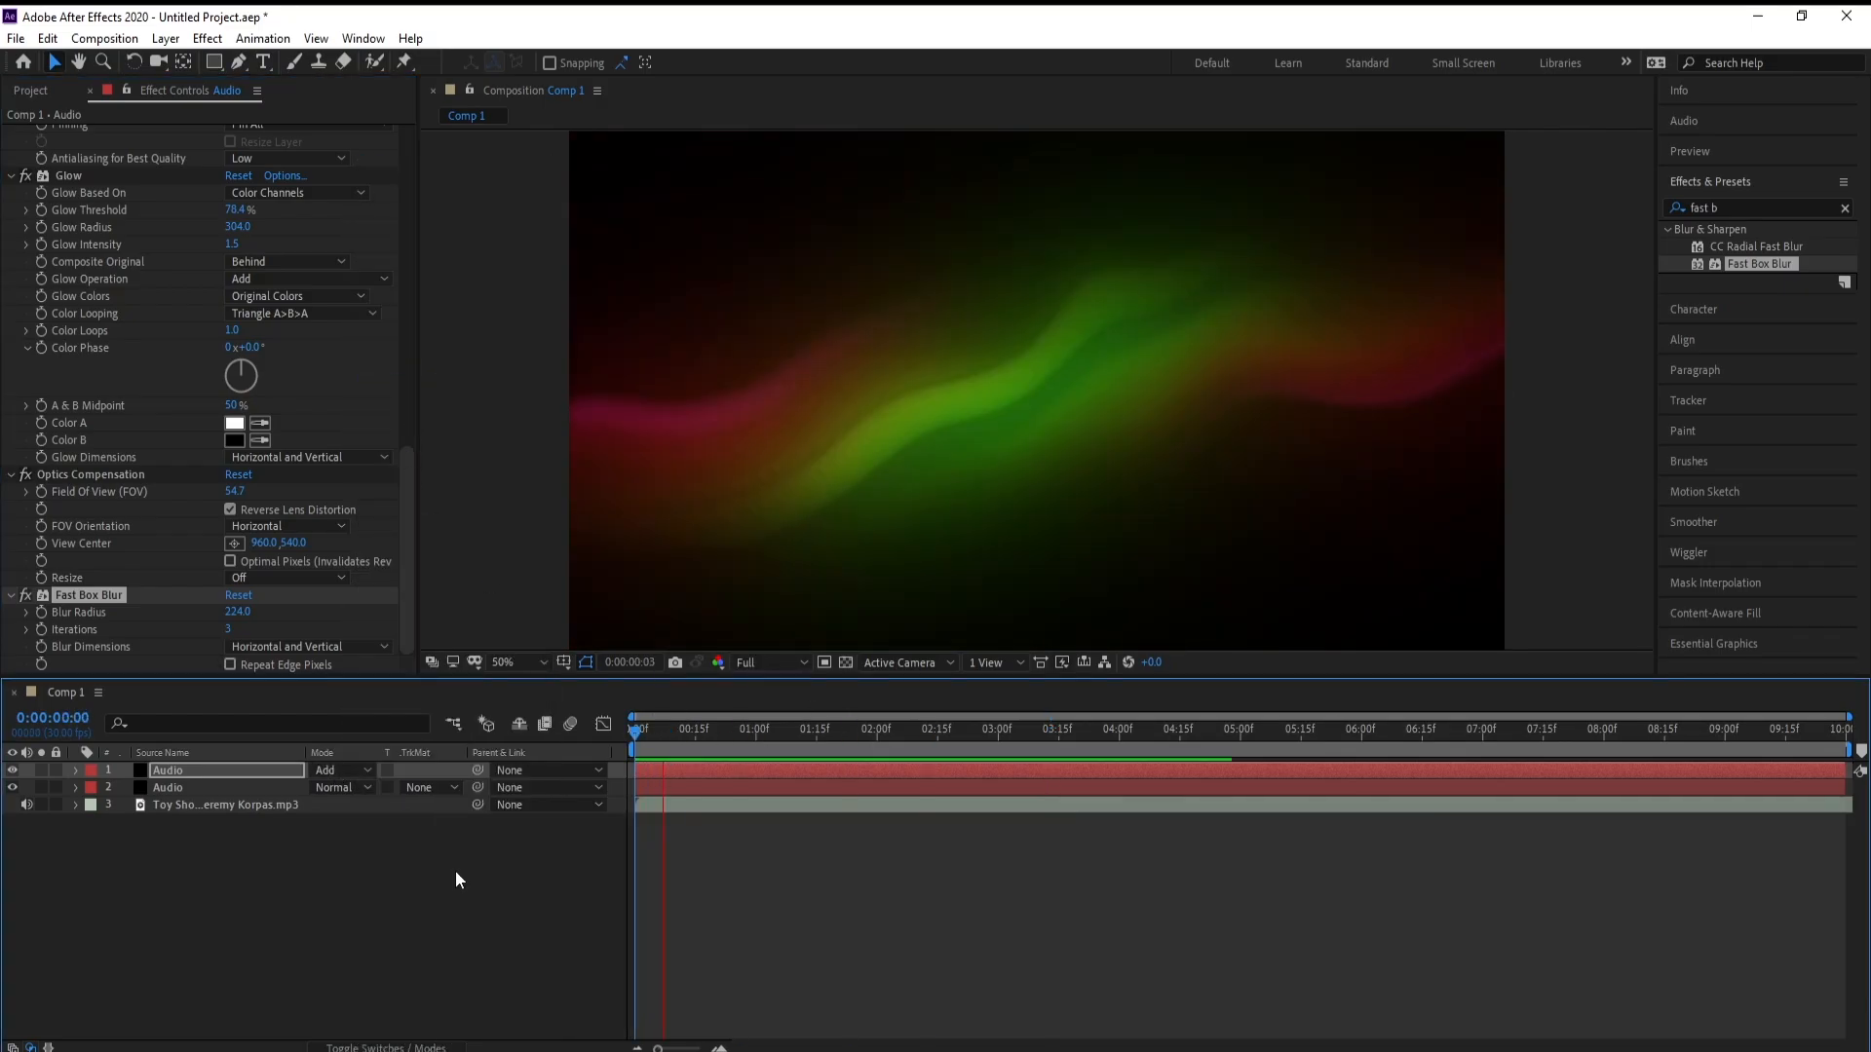